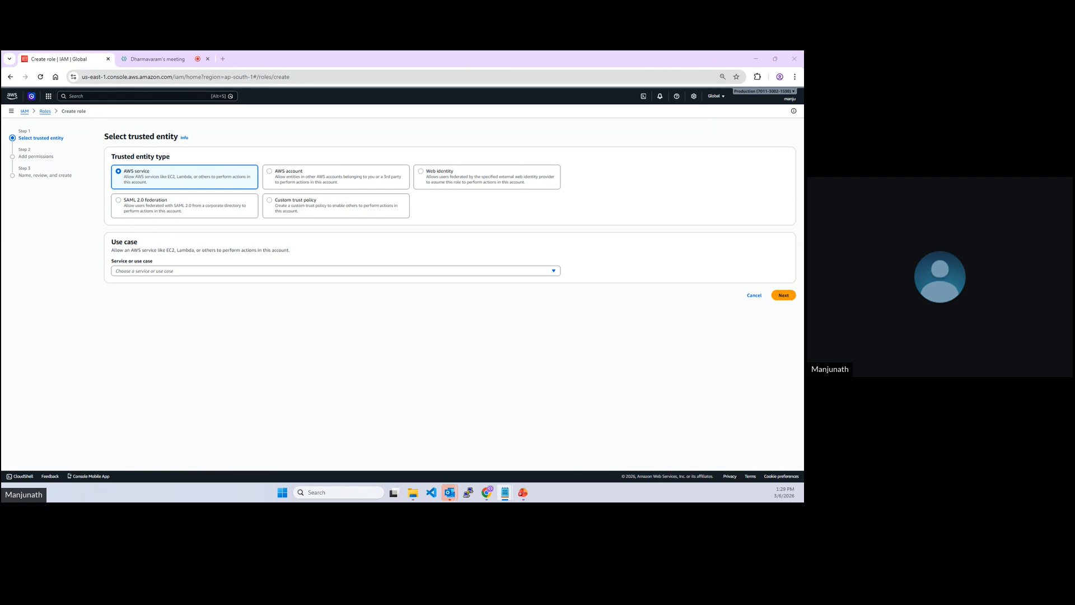
# Set Lambda as the AWS service use case for the new role's trusted entity and continue to its permissions.
pyautogui.click(166, 273)
pyautogui.click(135, 316)
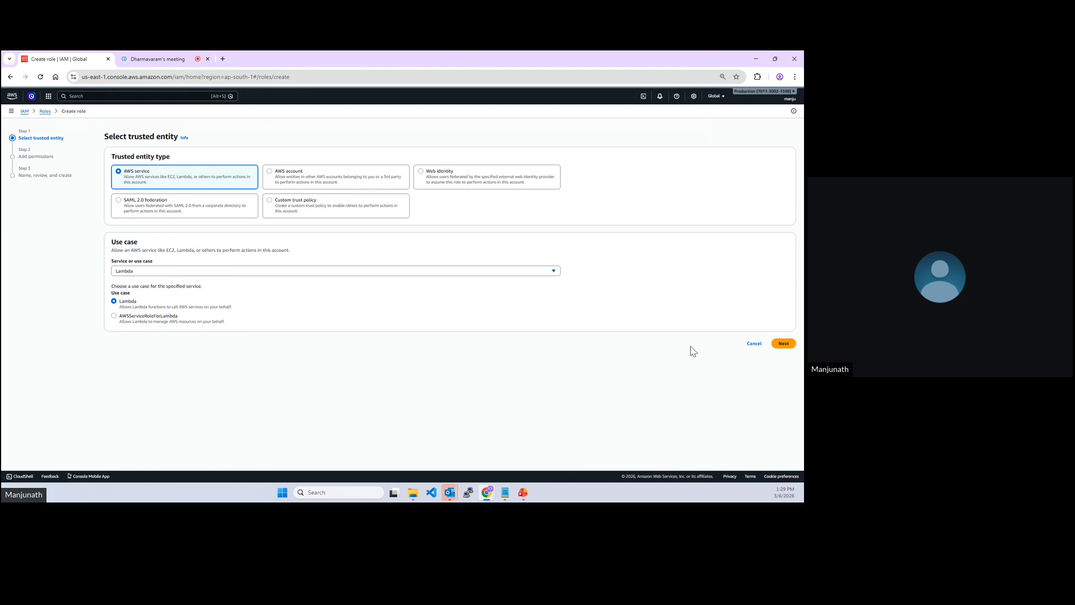
pyautogui.click(782, 345)
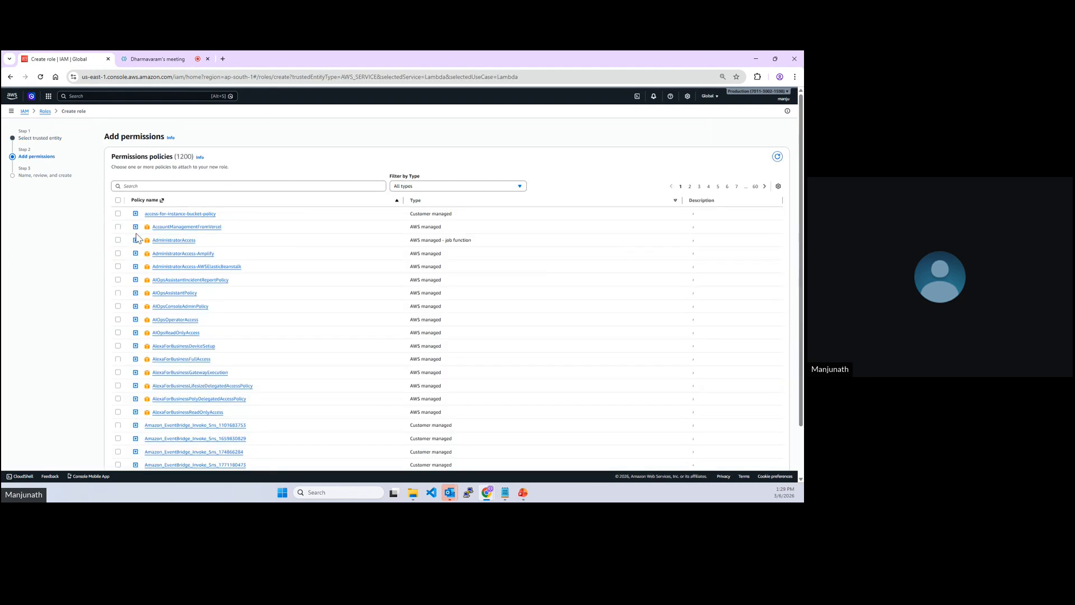
# Find the S3 policies, attach AmazonS3FullAccess to the role and continue to the review.
pyautogui.click(145, 188)
pyautogui.write('s3')
pyautogui.click(118, 226)
pyautogui.scroll(-2, 298, 178)
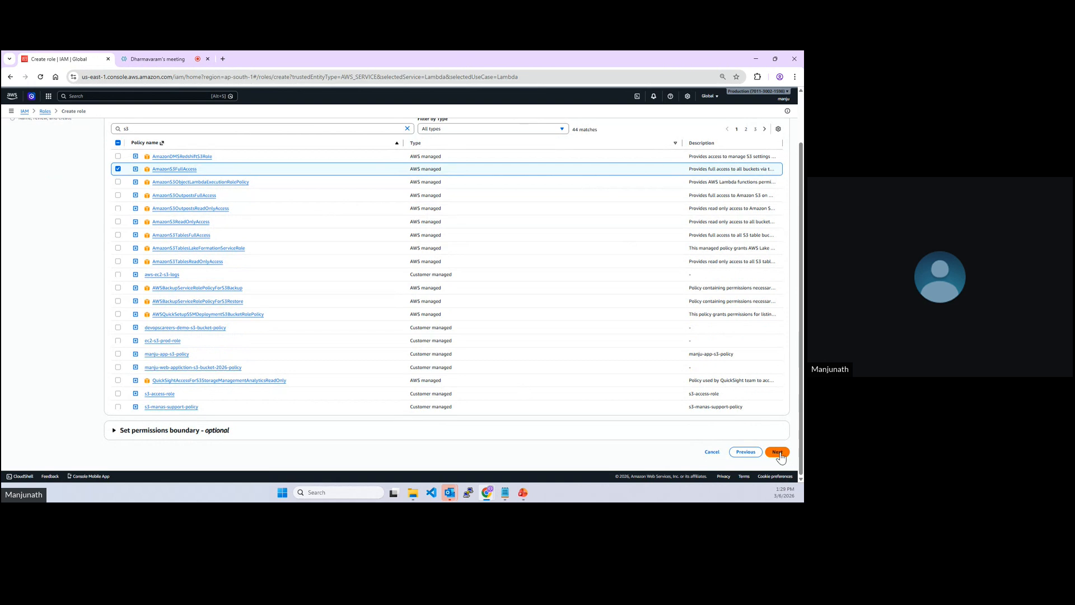
pyautogui.click(778, 452)
# Name the role lambda-accessing-s3role, create it and dismiss the confirmation message.
pyautogui.click(132, 185)
pyautogui.write('lambda-accessing-s3role')
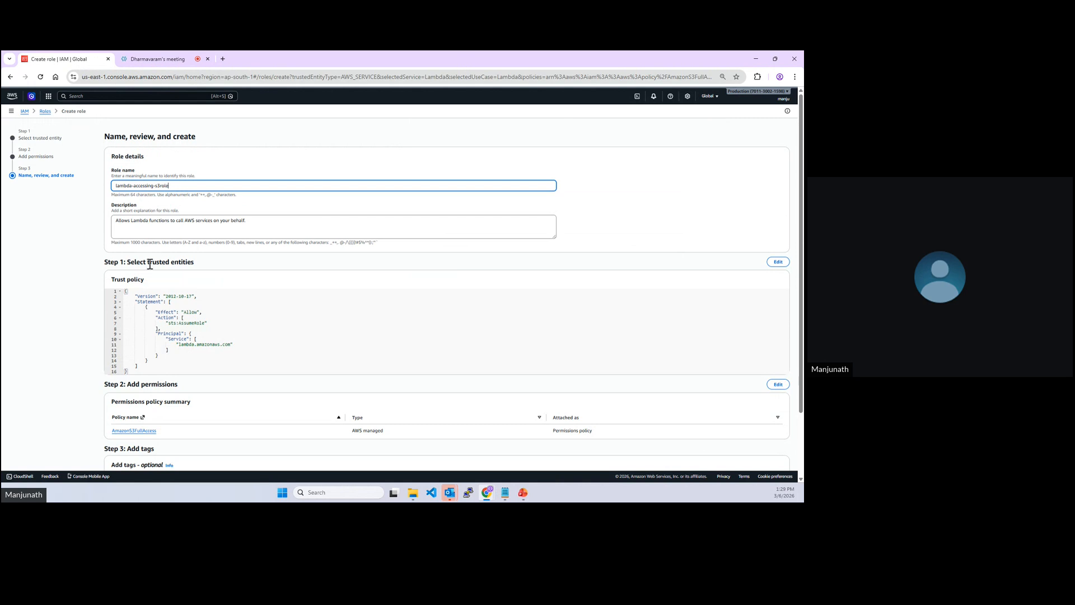
pyautogui.scroll(-3, 140, 277)
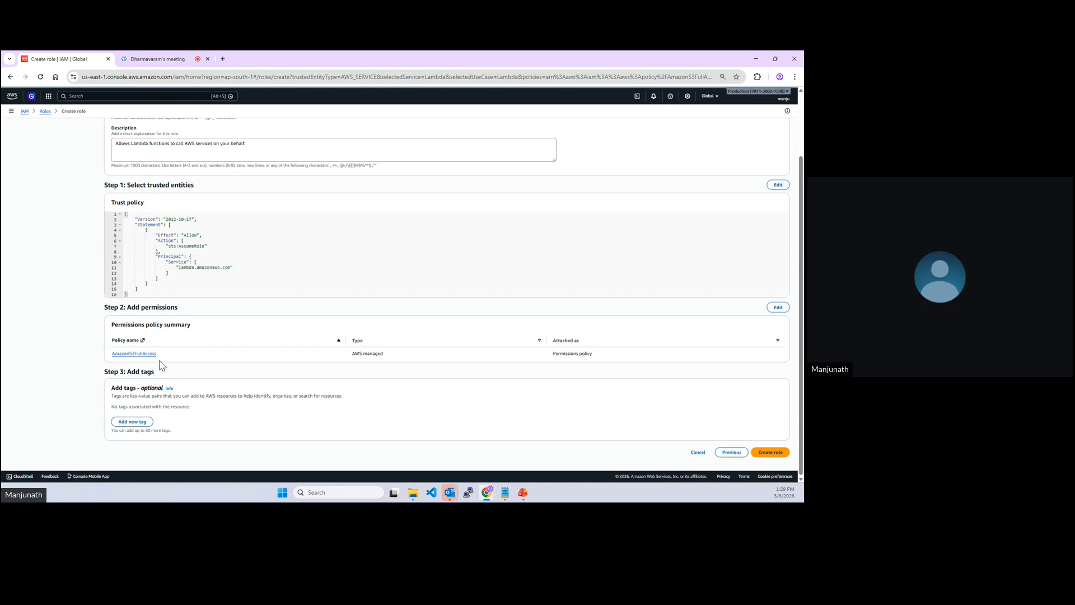
pyautogui.click(771, 452)
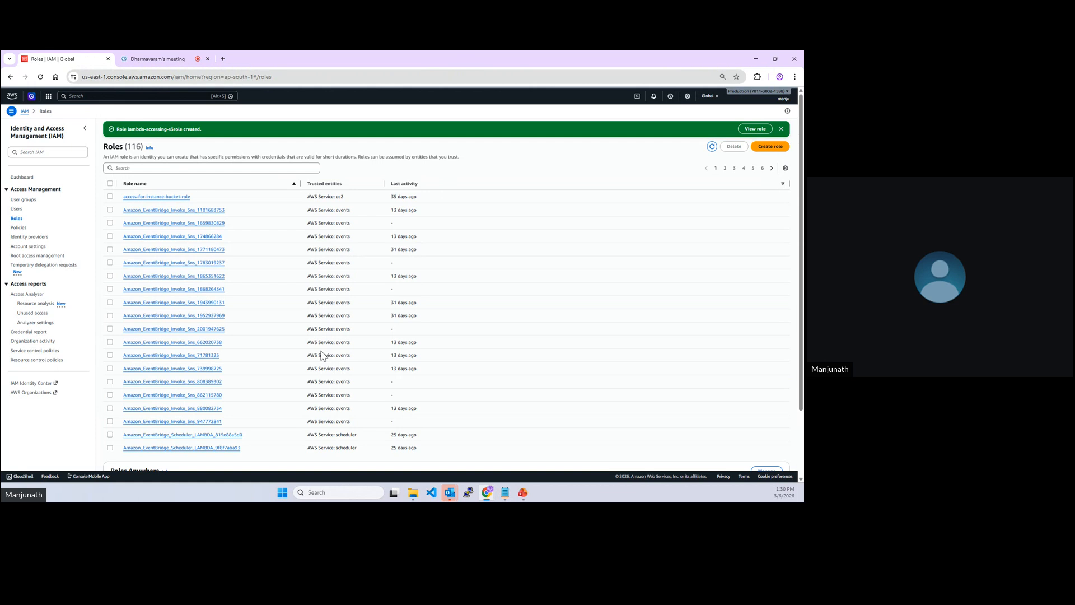
pyautogui.click(781, 129)
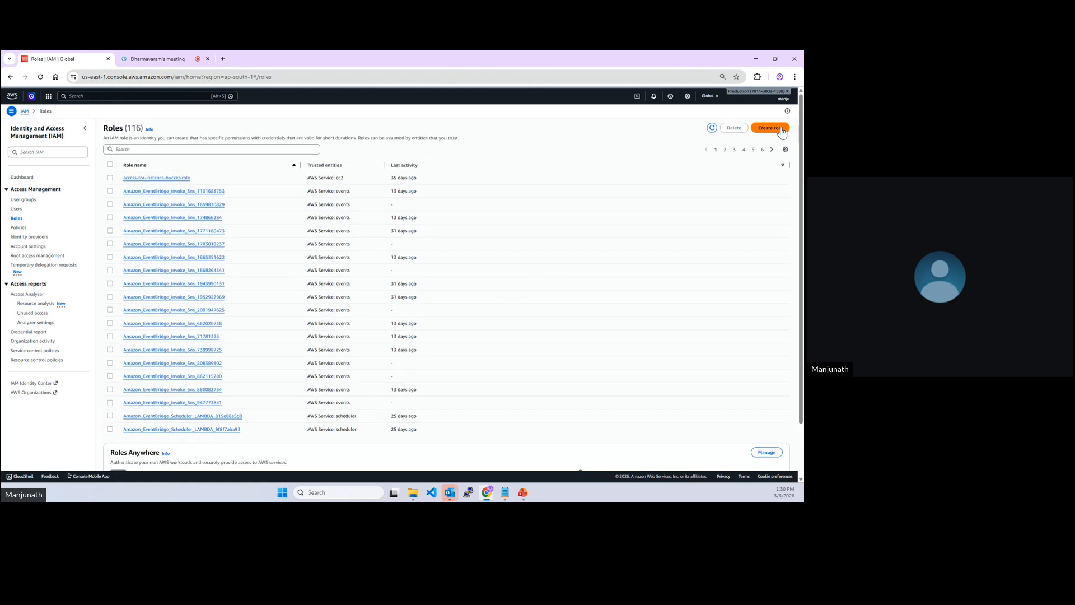
# Return to the AWS console home and open the S3 service.
pyautogui.click(8, 100)
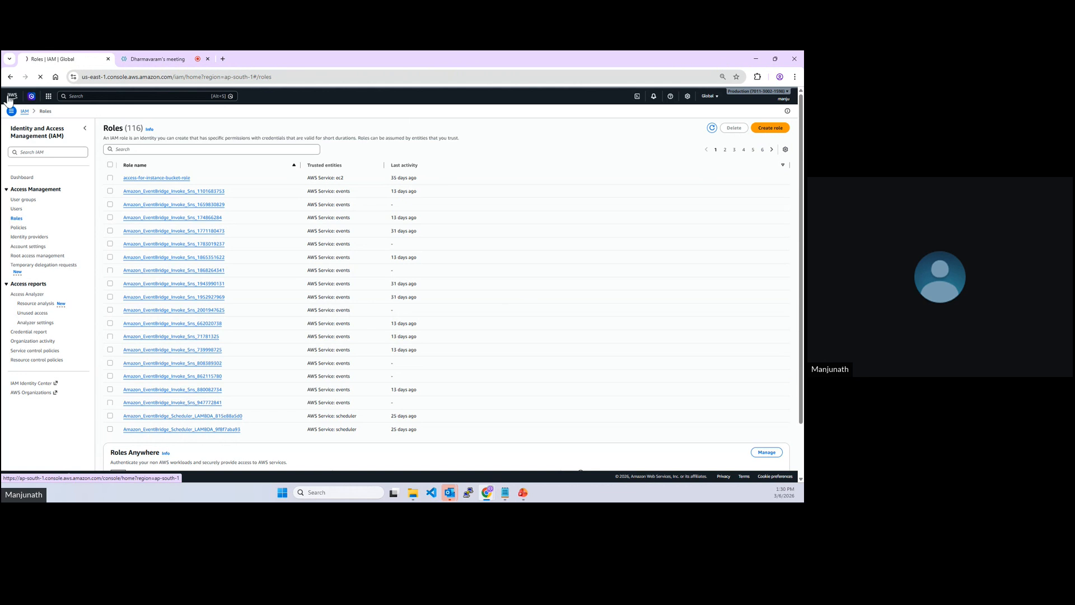
pyautogui.click(102, 100)
pyautogui.write('s3')
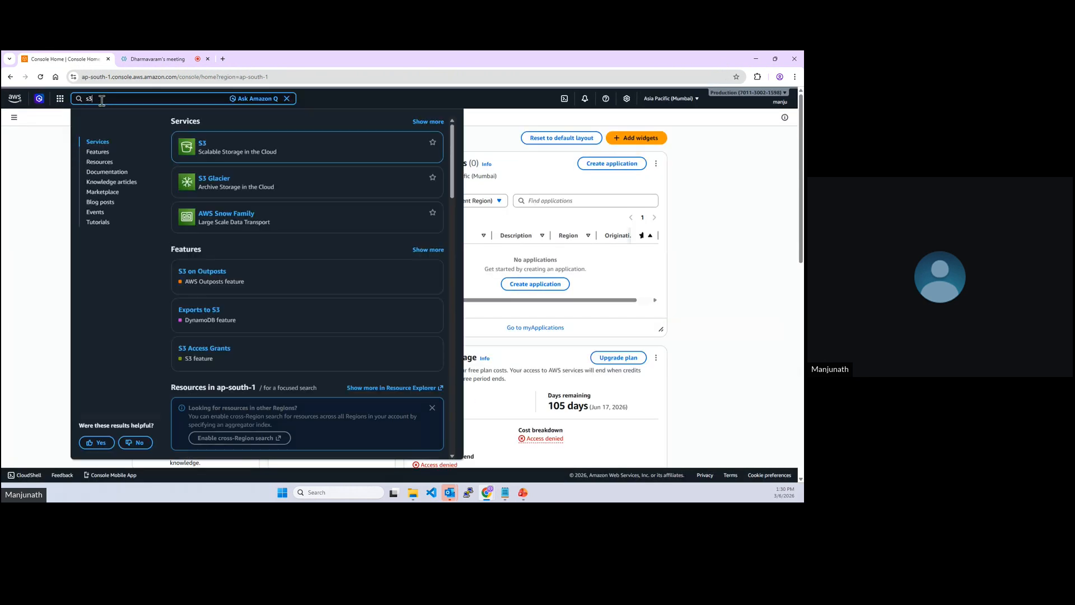
pyautogui.click(203, 147)
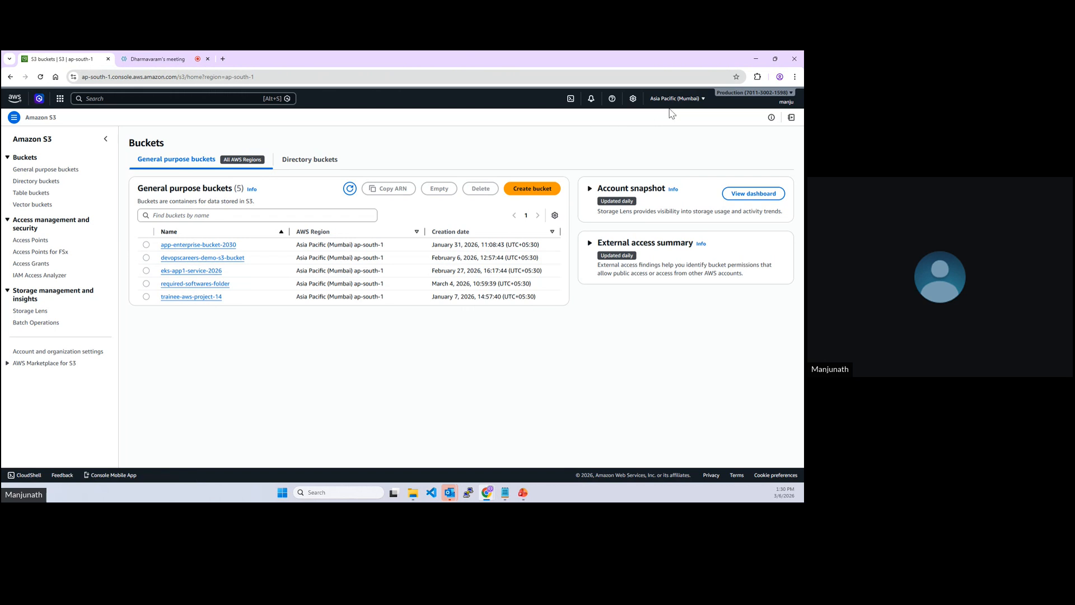
# Create a general purpose S3 bucket named text-to-pdf-converter-s3-bucket-2026 with the default settings.
pyautogui.click(533, 188)
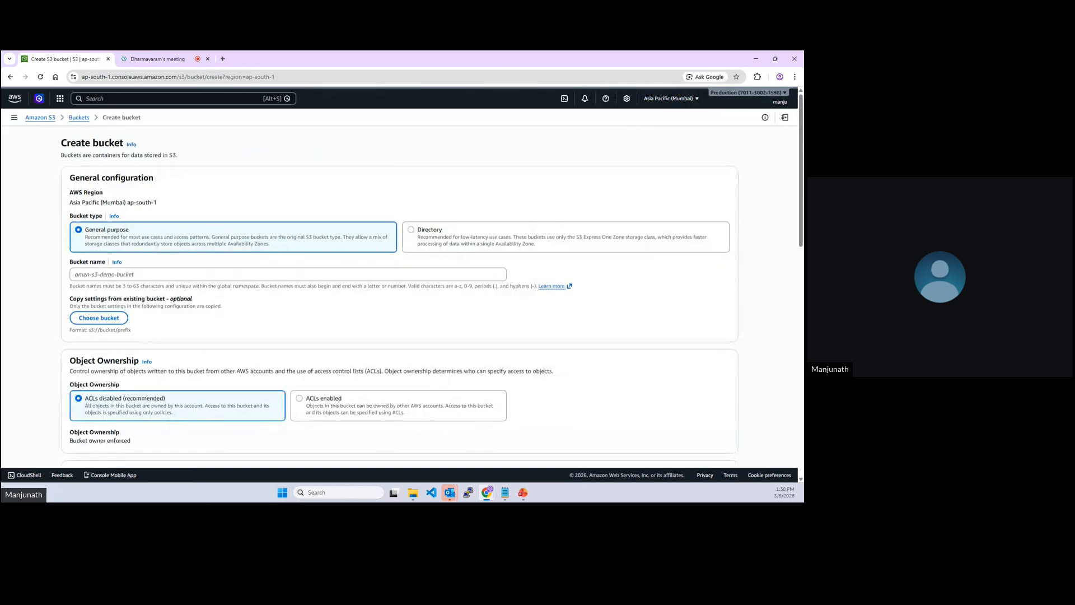
pyautogui.hotkey('alt', 'Tab')
pyautogui.click(103, 274)
pyautogui.write('text-to-pdf-converter-s3-bucket-2026')
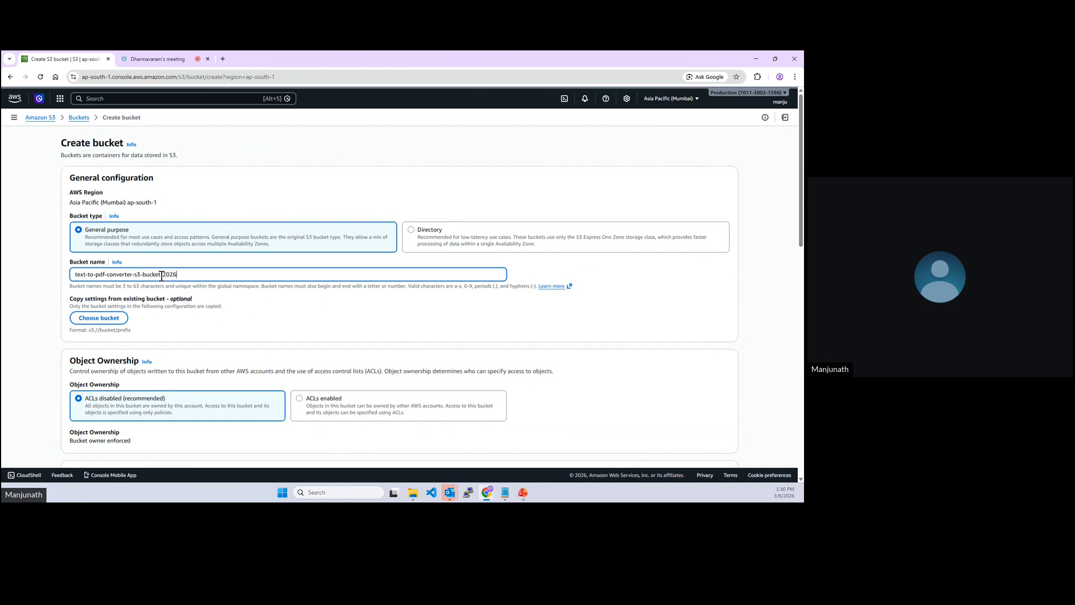
pyautogui.scroll(-2, 229, 329)
pyautogui.scroll(1, 228, 330)
pyautogui.scroll(-10, 227, 332)
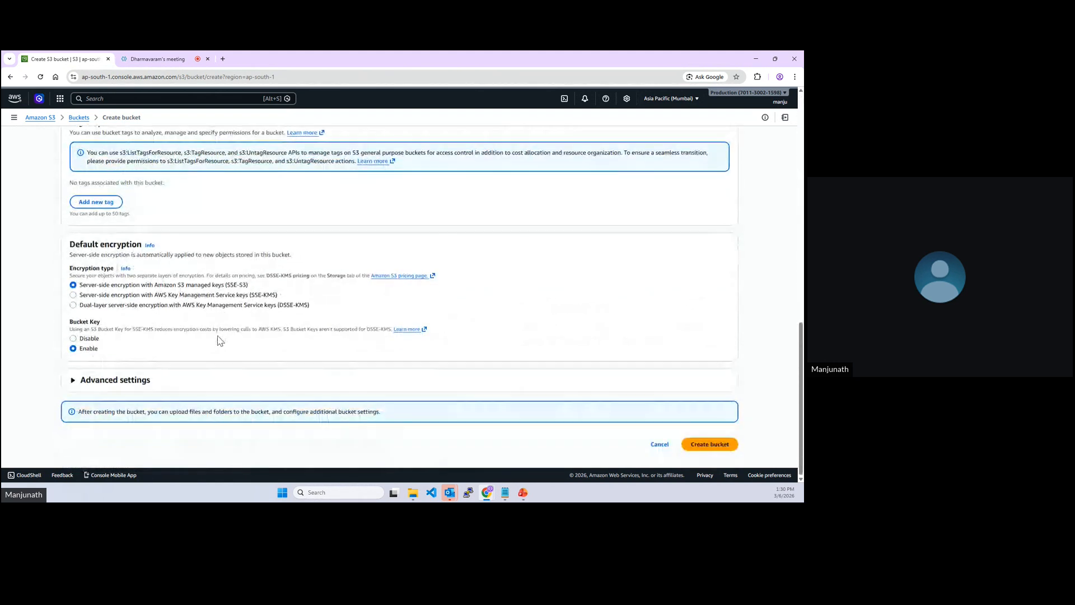
pyautogui.click(707, 444)
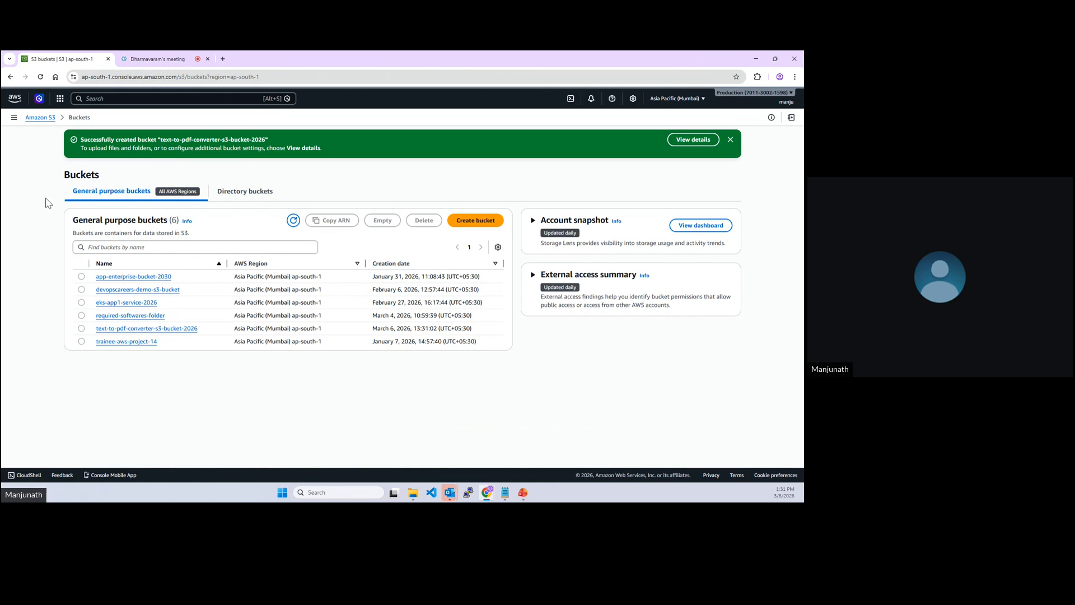
# Go to the Lambda service and open its list of functions.
pyautogui.click(120, 98)
pyautogui.write('lambda')
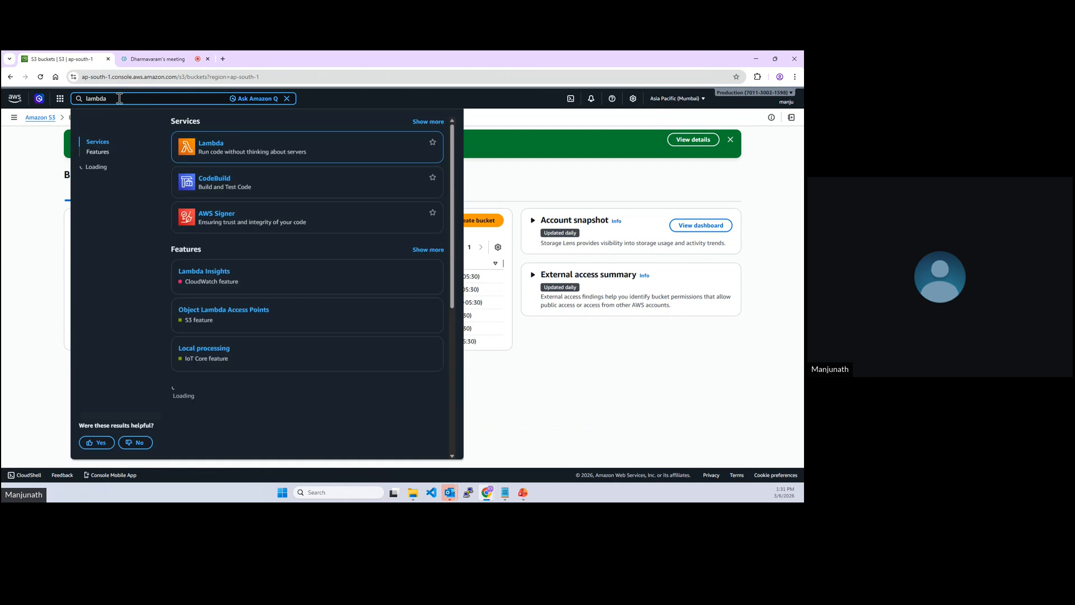
pyautogui.click(206, 141)
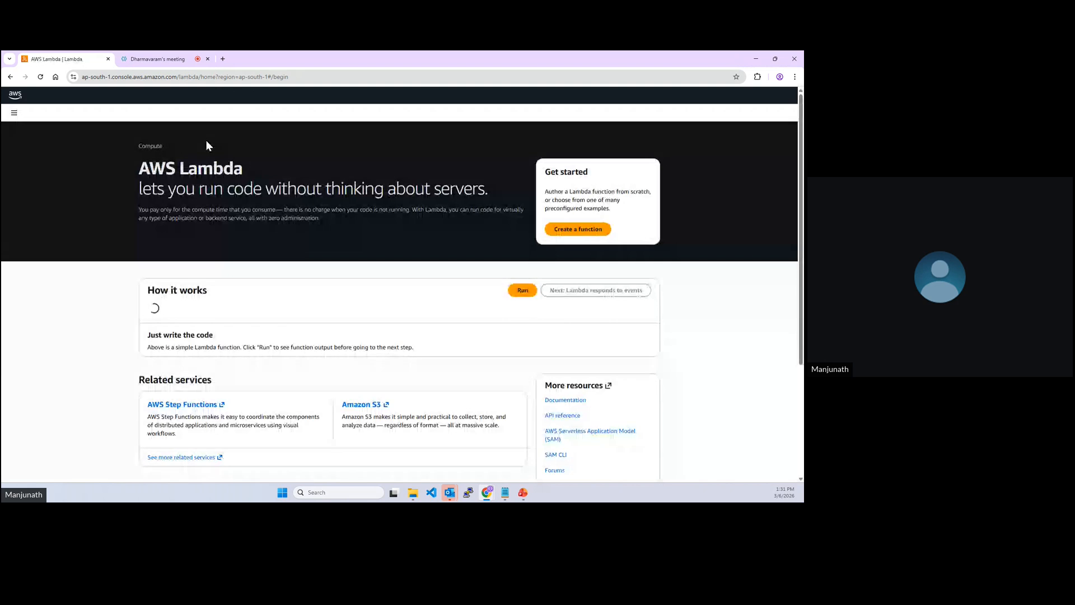
pyautogui.click(14, 117)
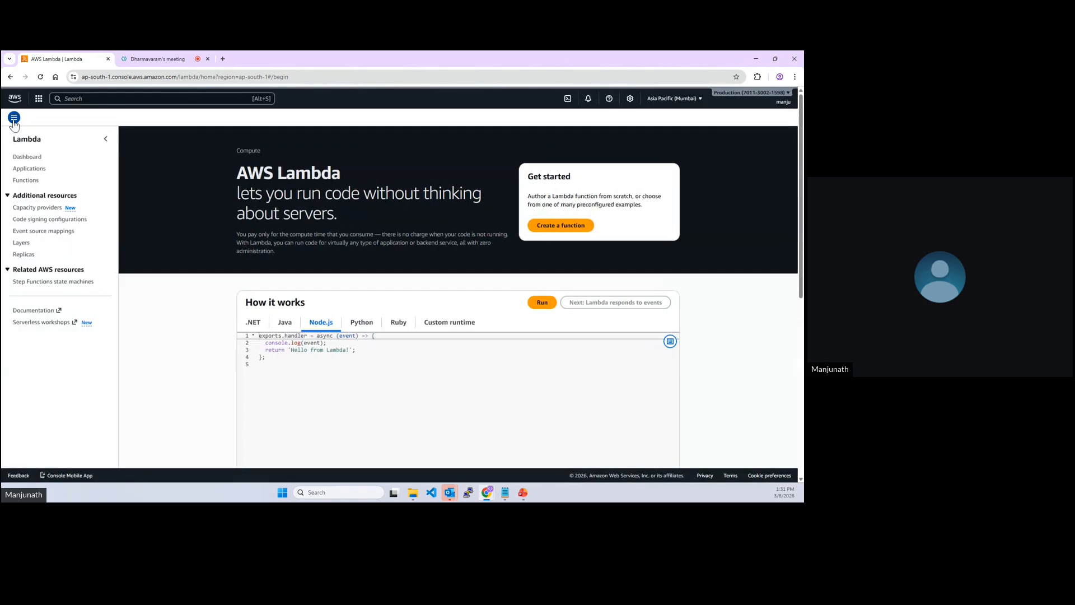
pyautogui.click(29, 179)
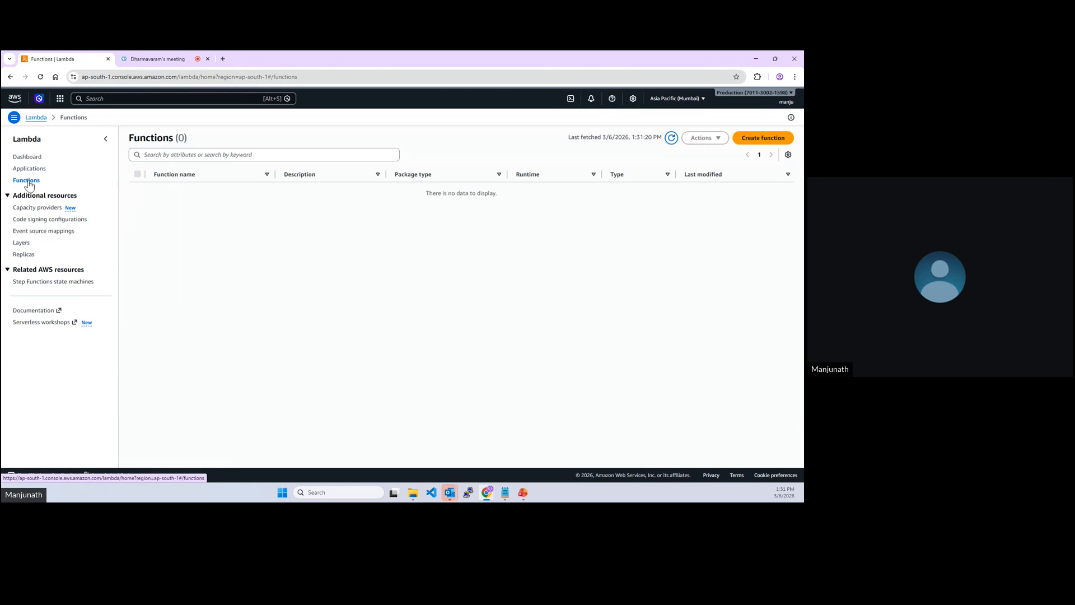
# Start a new Lambda function authored from scratch and name it txt-to-pdf-converter.
pyautogui.click(751, 145)
pyautogui.click(106, 244)
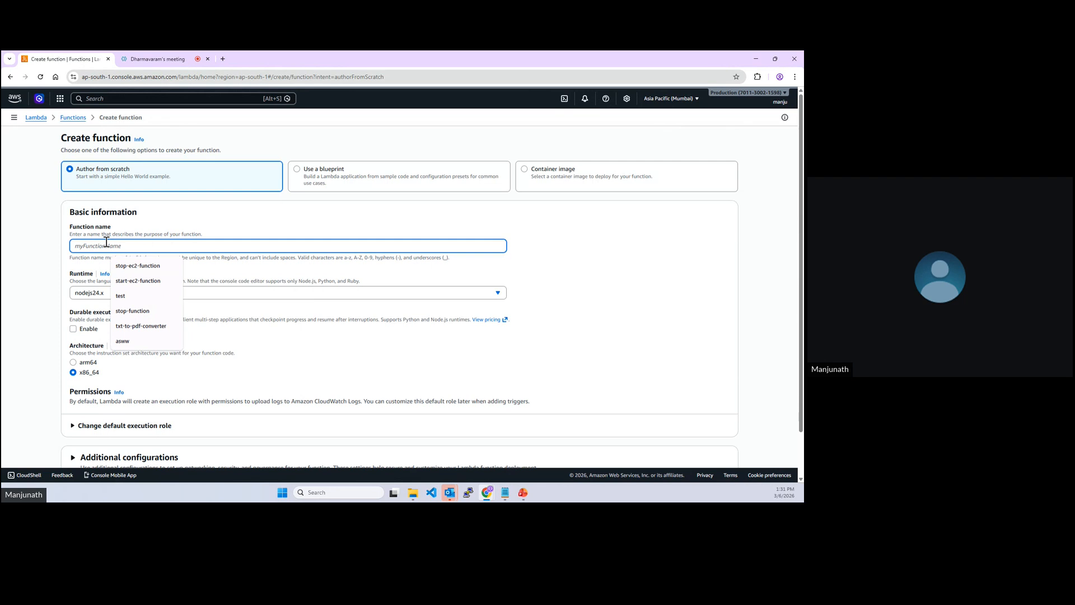
pyautogui.click(127, 326)
pyautogui.click(45, 265)
pyautogui.scroll(-1, 45, 265)
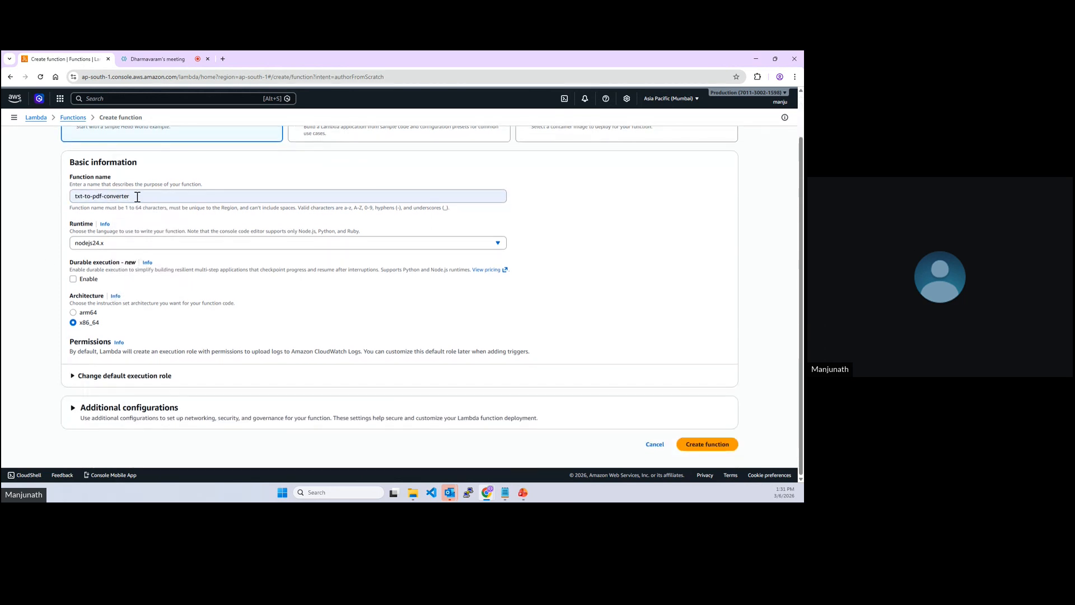
# Set the function's runtime to Python 3.11.
pyautogui.click(100, 244)
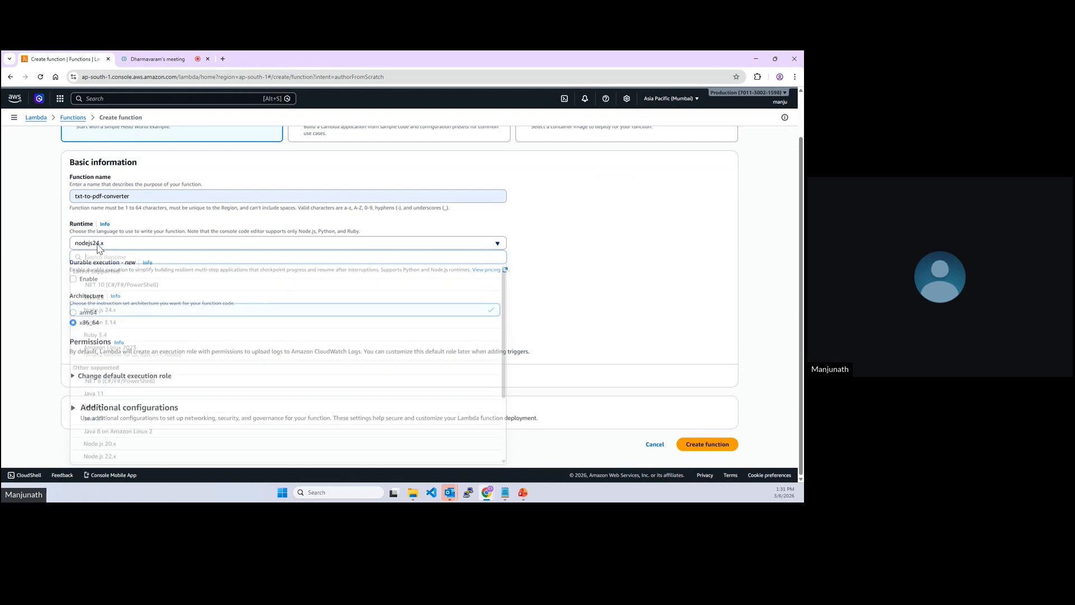
pyautogui.scroll(-2, 119, 411)
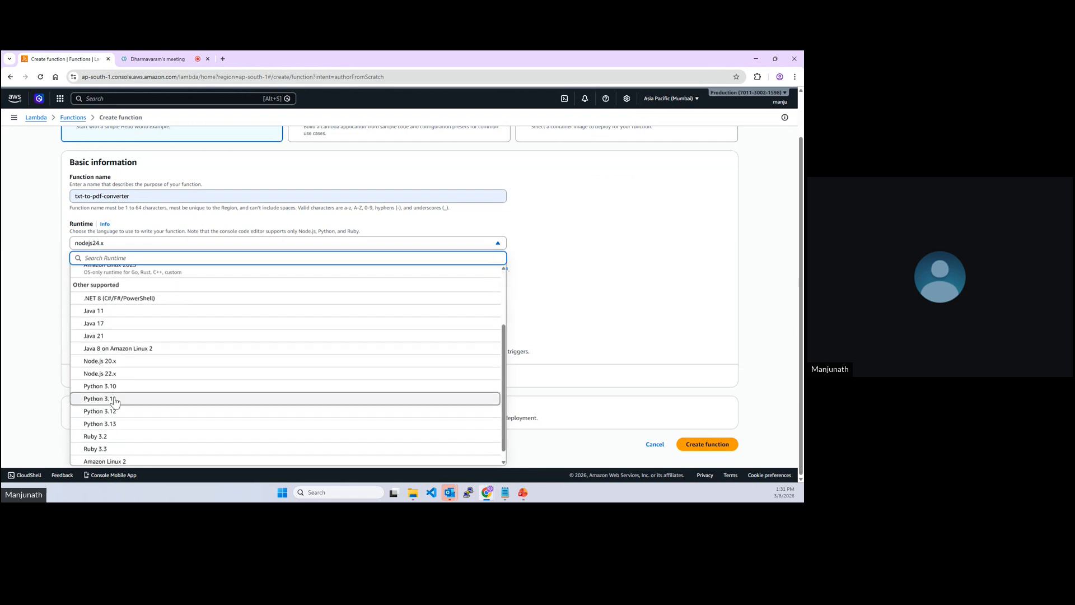
pyautogui.scroll(-1, 112, 398)
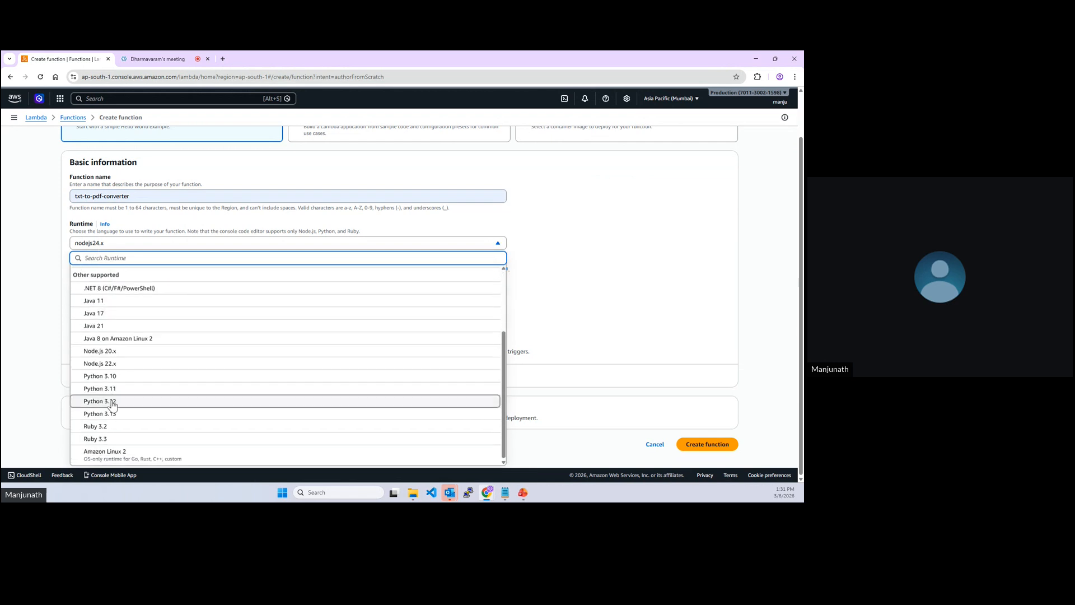
pyautogui.click(110, 391)
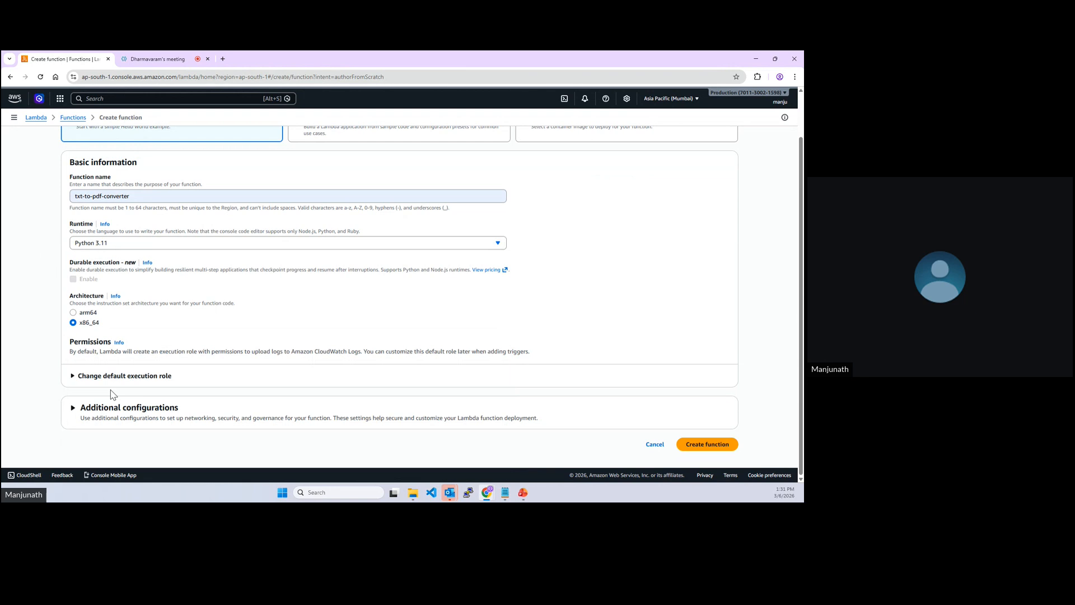
pyautogui.click(113, 246)
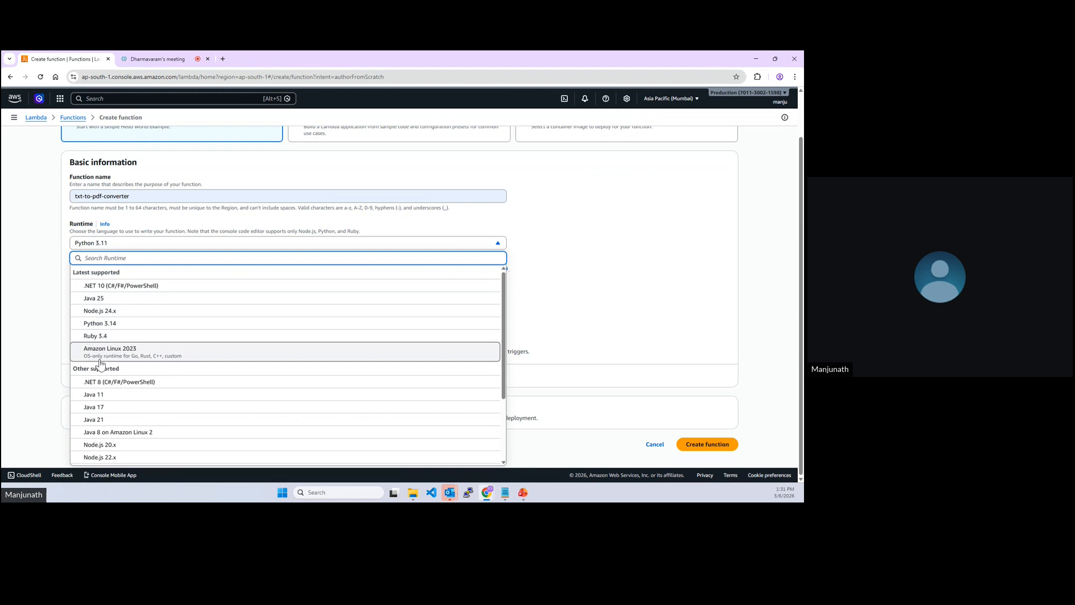
pyautogui.click(42, 365)
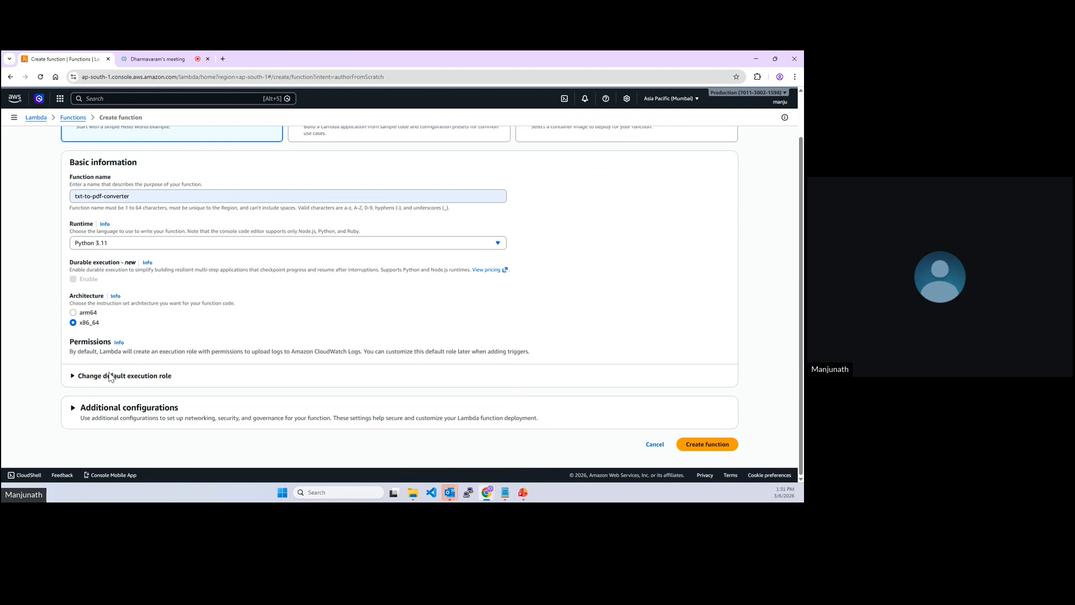
# Assign the existing role lambda-accessing-s3role as the execution role, create the function and dismiss the getting-started dialog.
pyautogui.click(77, 382)
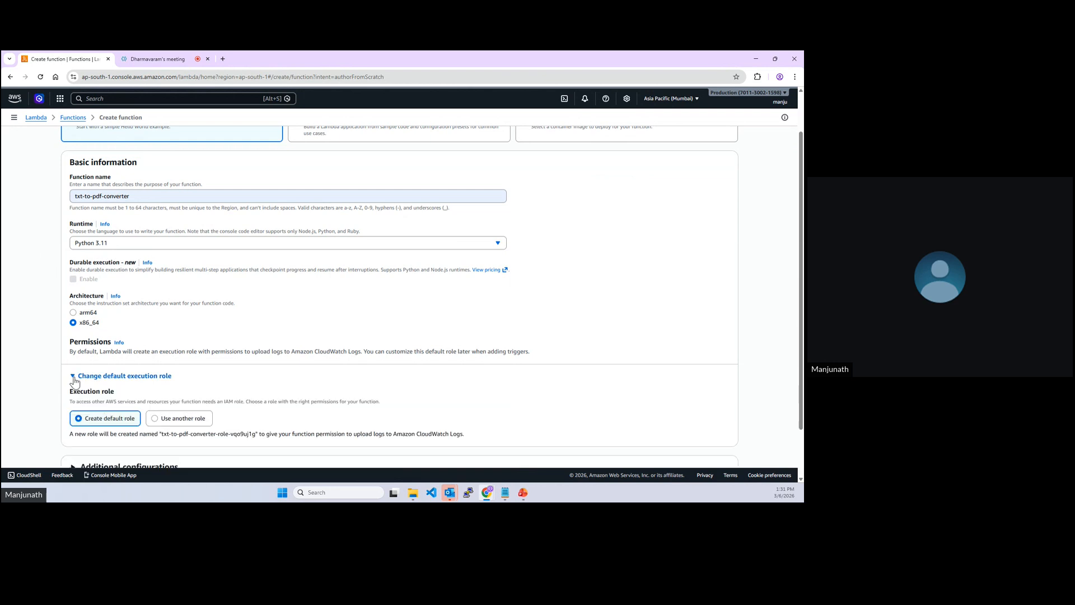
pyautogui.scroll(-1, 169, 362)
pyautogui.click(170, 360)
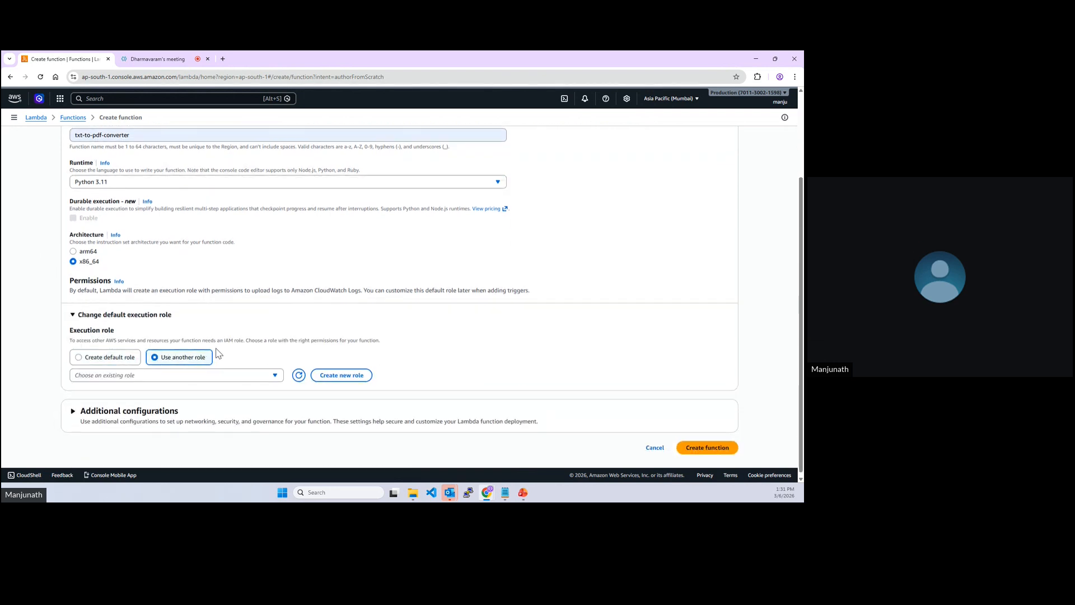
pyautogui.click(163, 372)
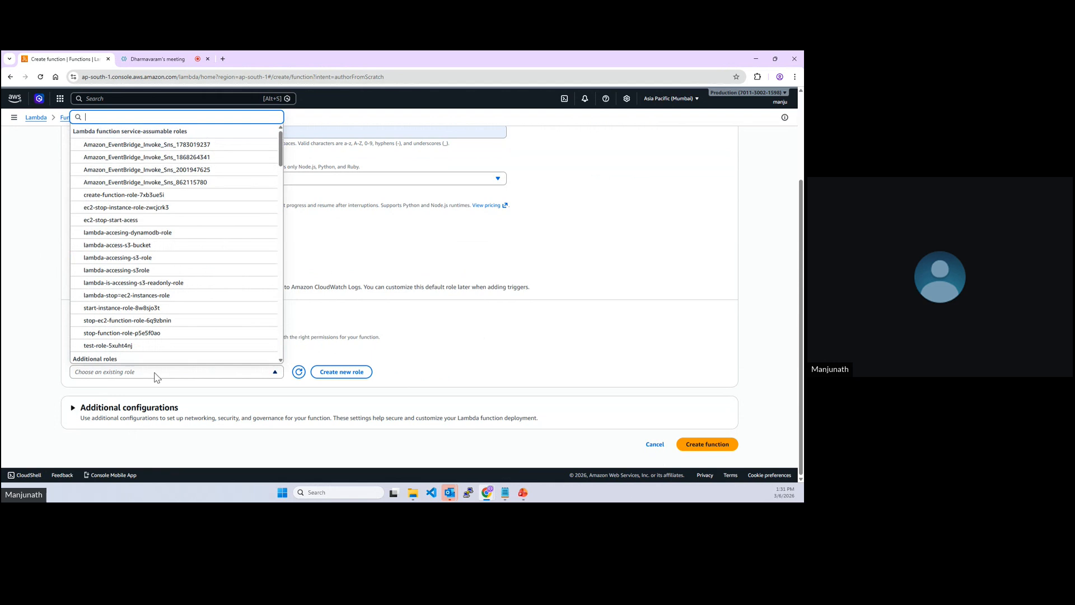
pyautogui.click(124, 273)
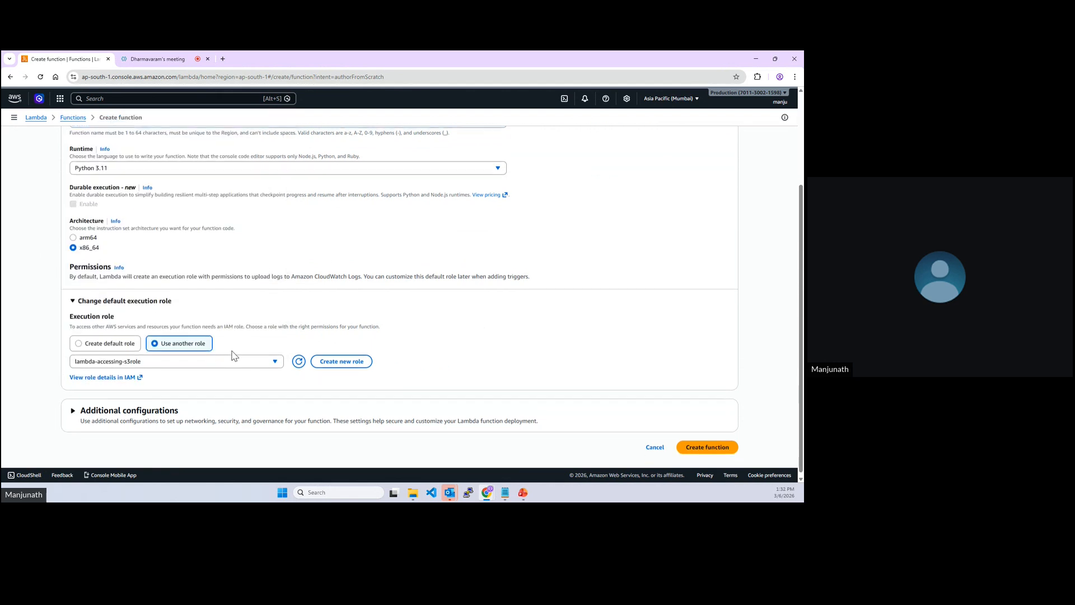
pyautogui.click(706, 447)
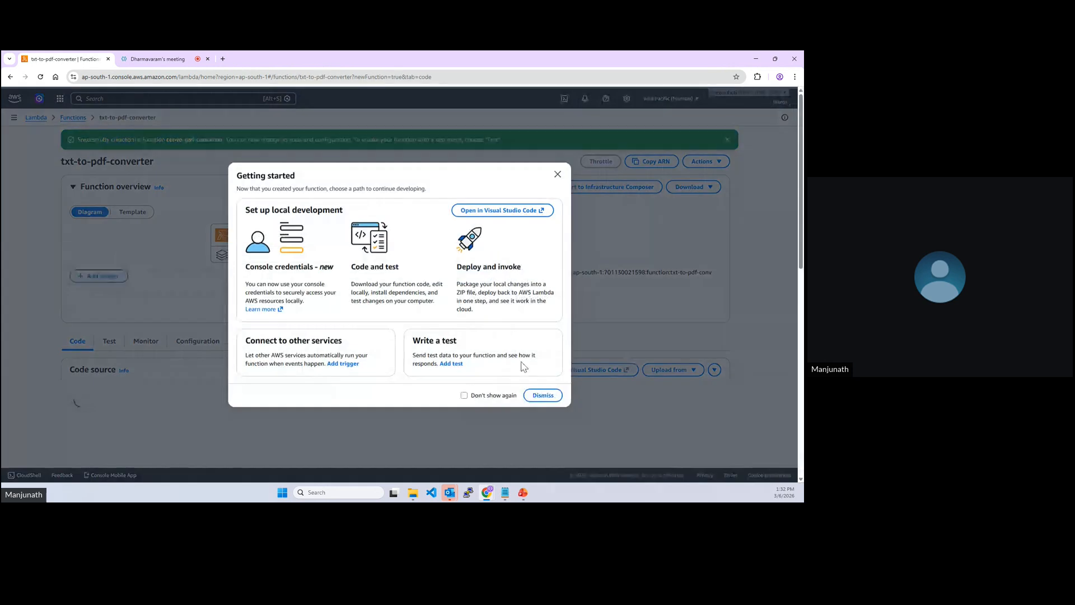
pyautogui.click(540, 398)
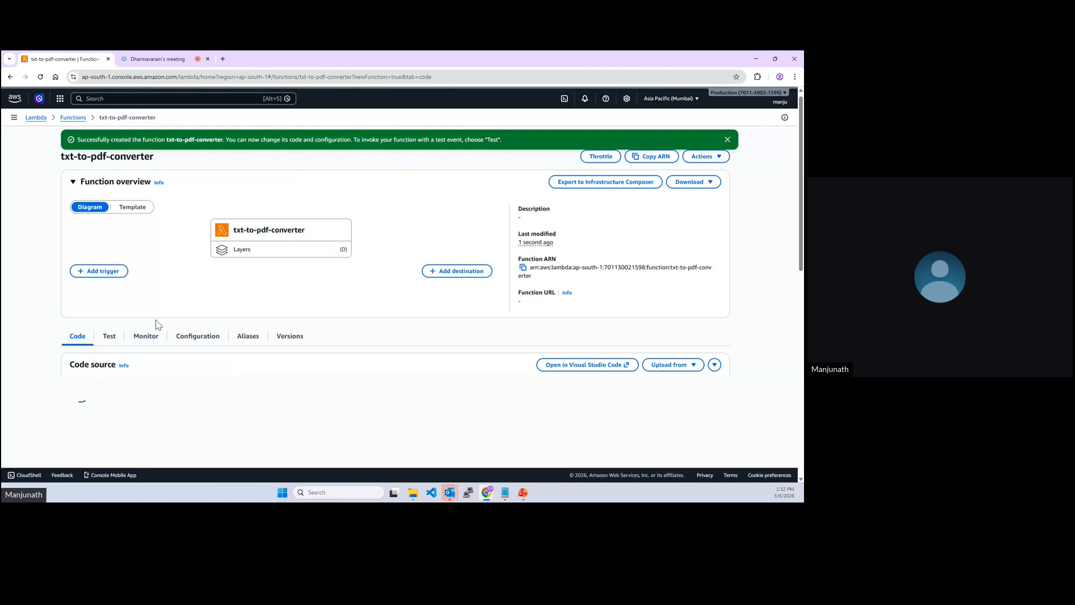
# Accept the latest deployed version of the function's code, dismiss the getting-started dialog and bring up the code source editor.
pyautogui.scroll(-2, 56, 335)
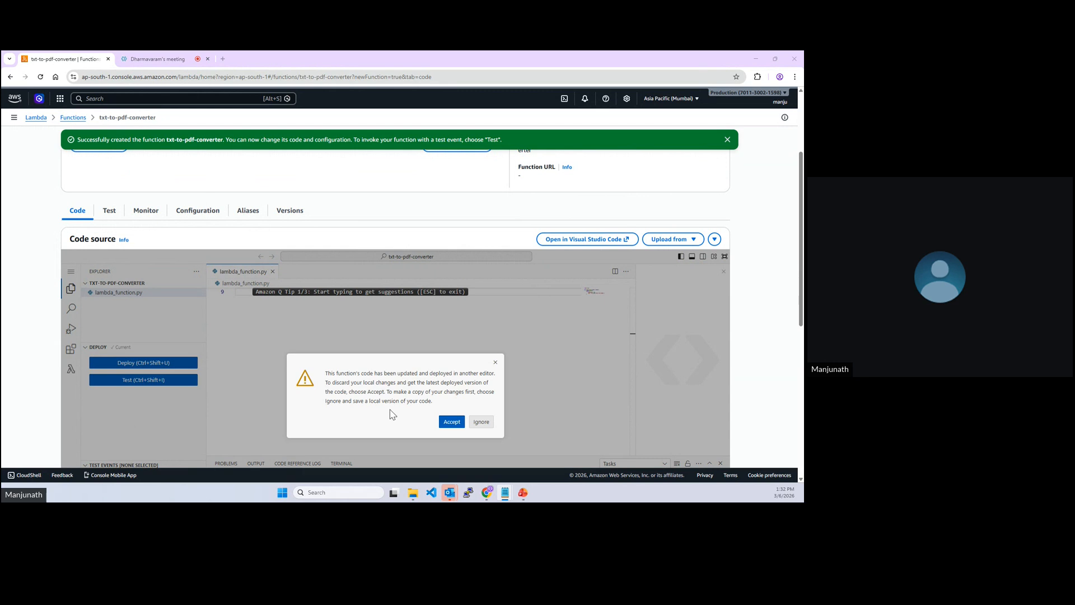
pyautogui.click(456, 424)
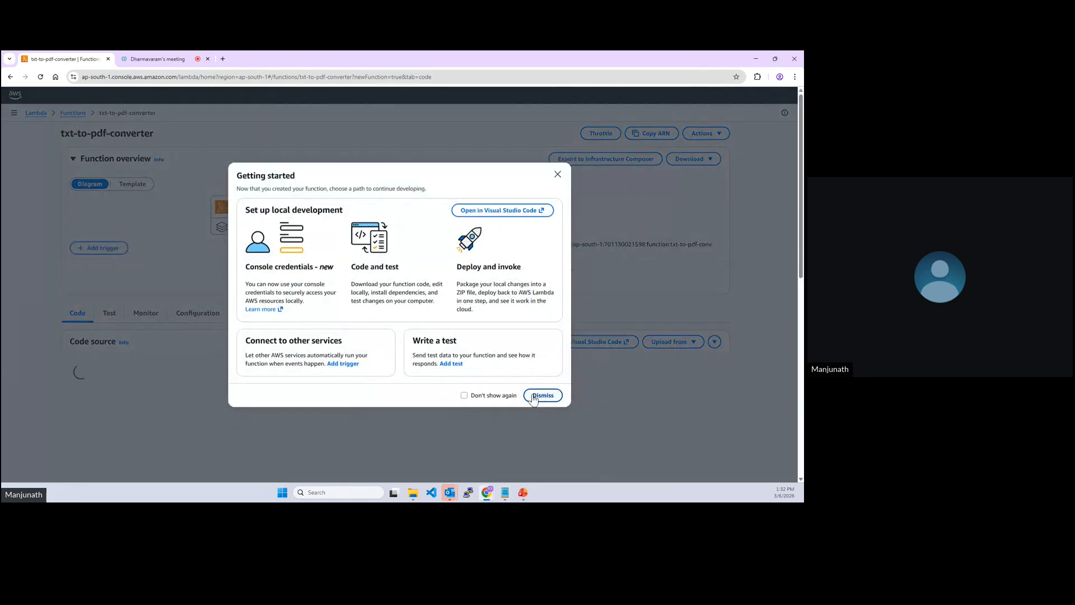
pyautogui.click(543, 395)
pyautogui.scroll(-3, 274, 399)
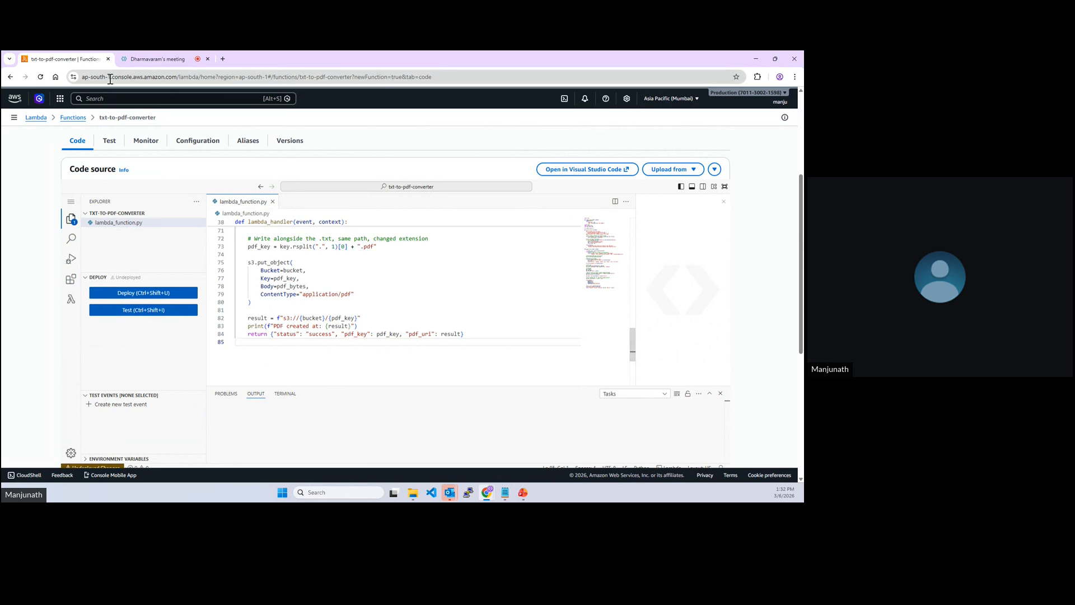
# Review the code in lambda_function.py from the end back to the default handler at its start.
pyautogui.scroll(2, 325, 287)
pyautogui.scroll(15, 325, 291)
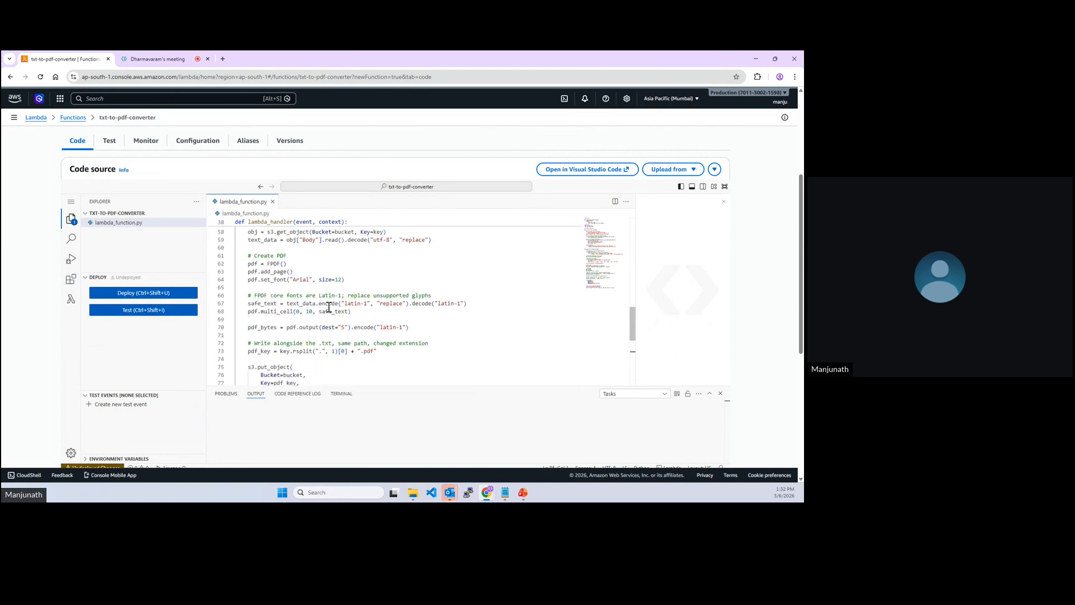
pyautogui.scroll(8, 330, 307)
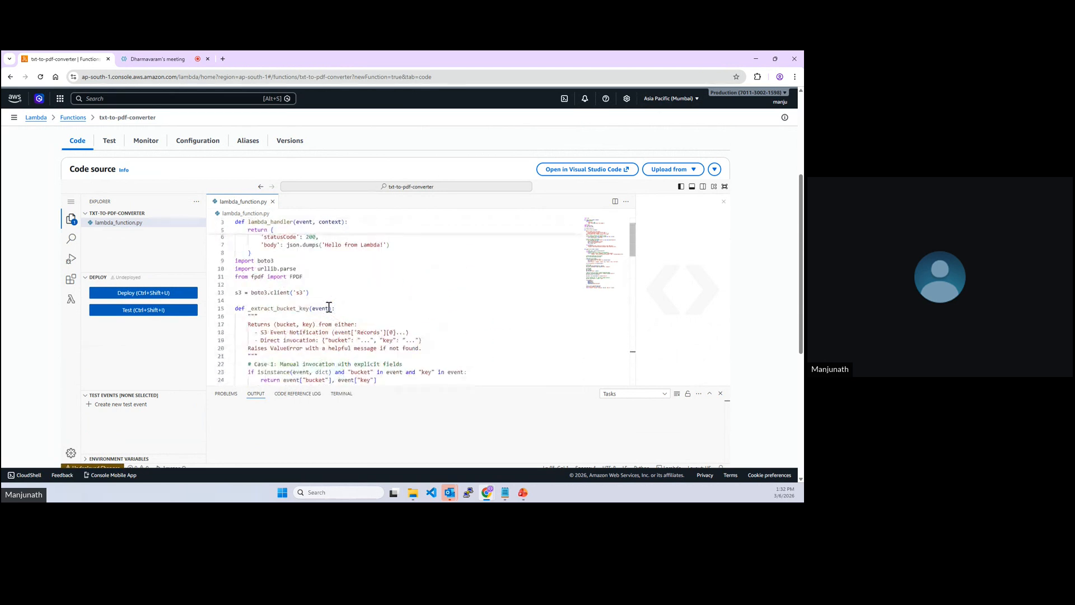
pyautogui.scroll(-2, 336, 305)
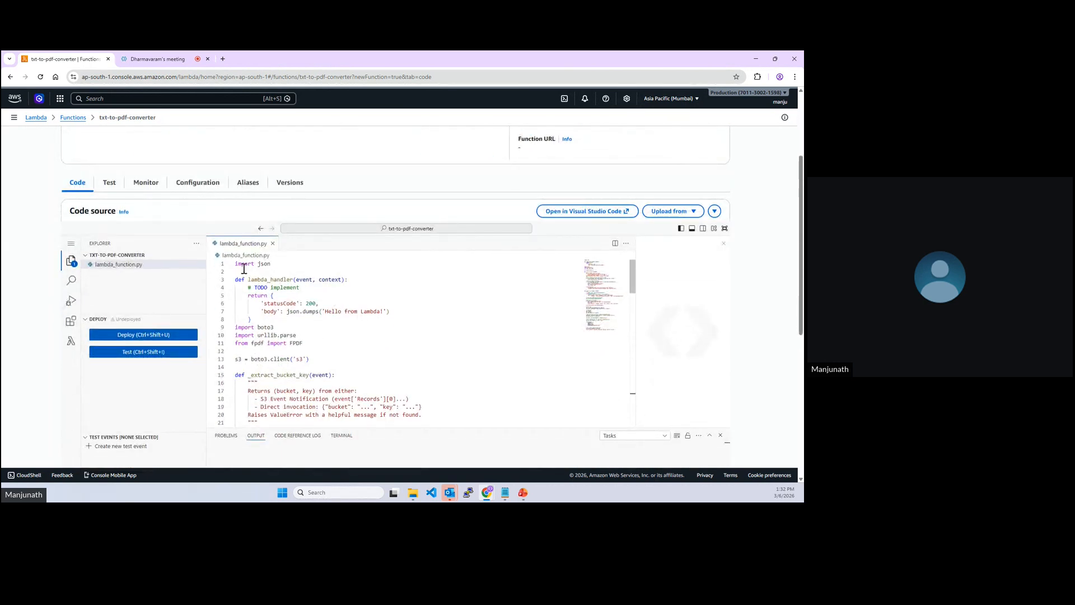
pyautogui.scroll(2, 295, 328)
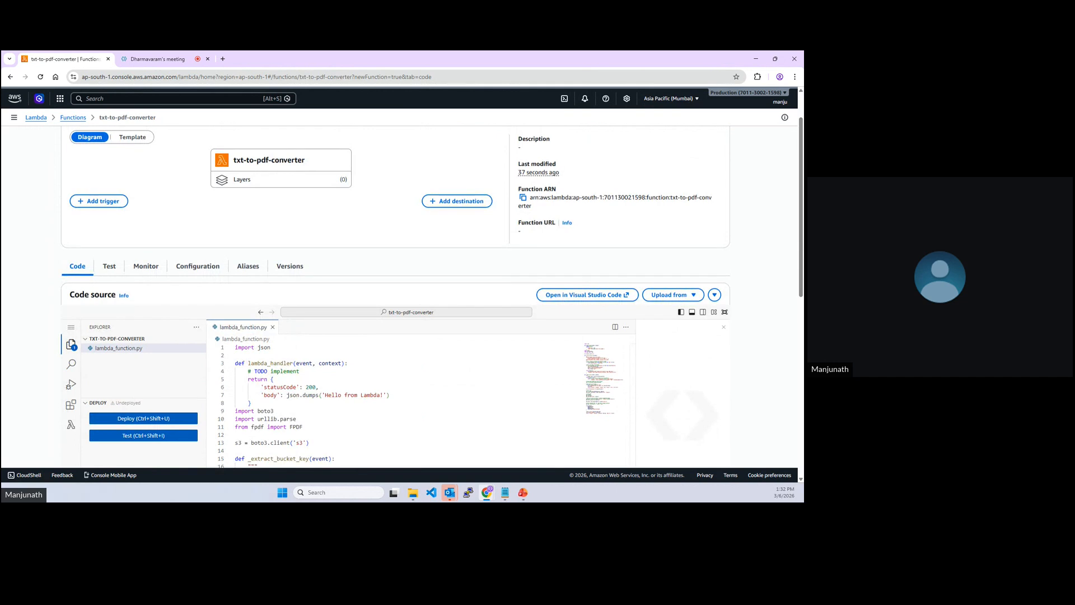
pyautogui.click(347, 371)
pyautogui.hotkey('ctrl', 'Home')
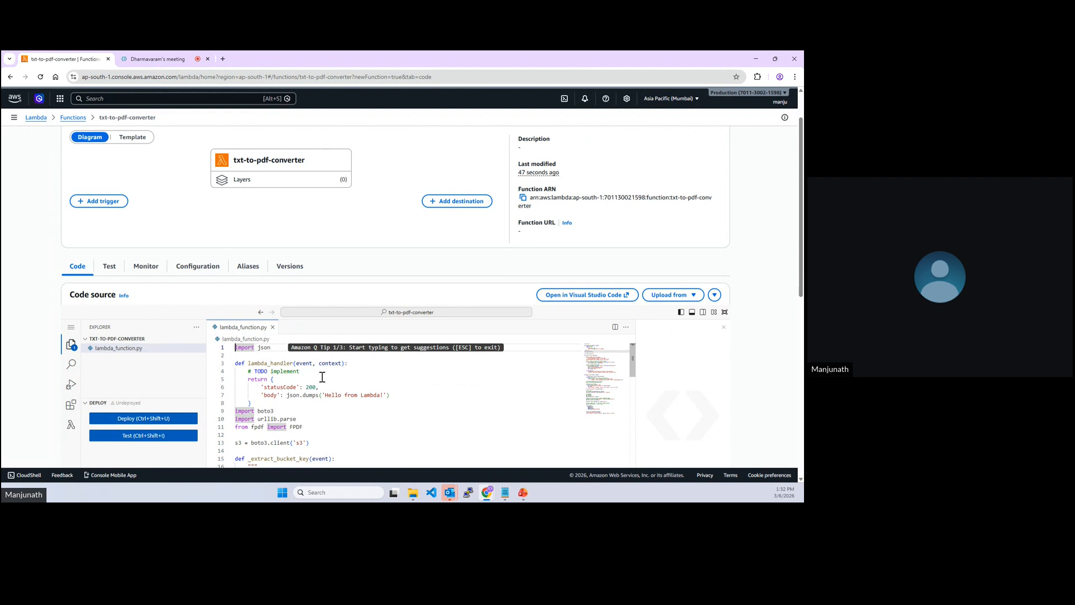
pyautogui.scroll(-3, 322, 377)
pyautogui.scroll(5, 322, 377)
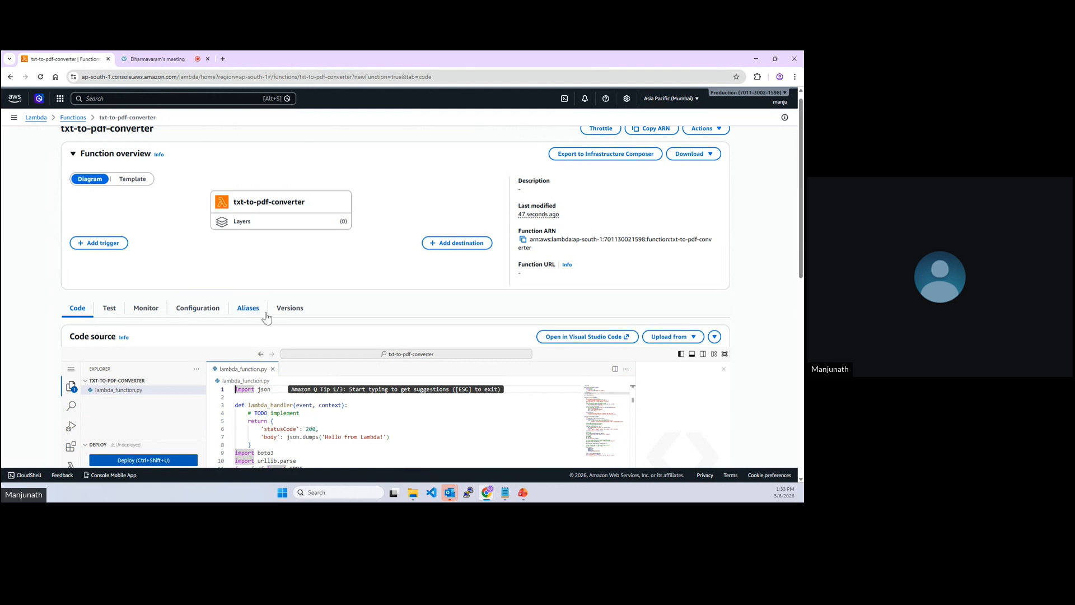
pyautogui.scroll(-3, 292, 318)
# Clear all code in lambda_function.py and paste in the text-to-PDF conversion script.
pyautogui.click(307, 337)
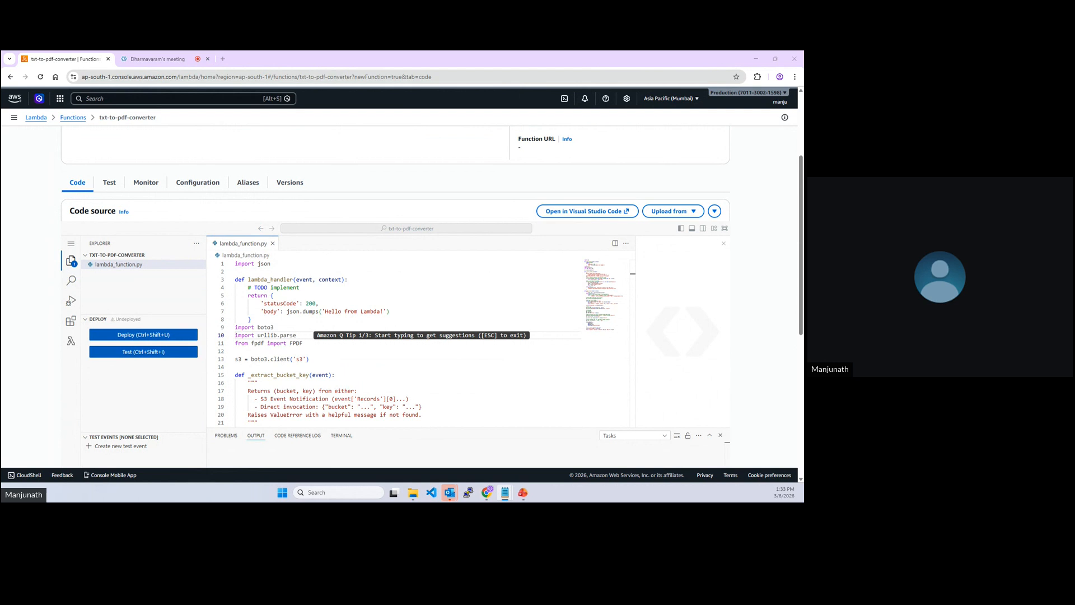
pyautogui.click(329, 375)
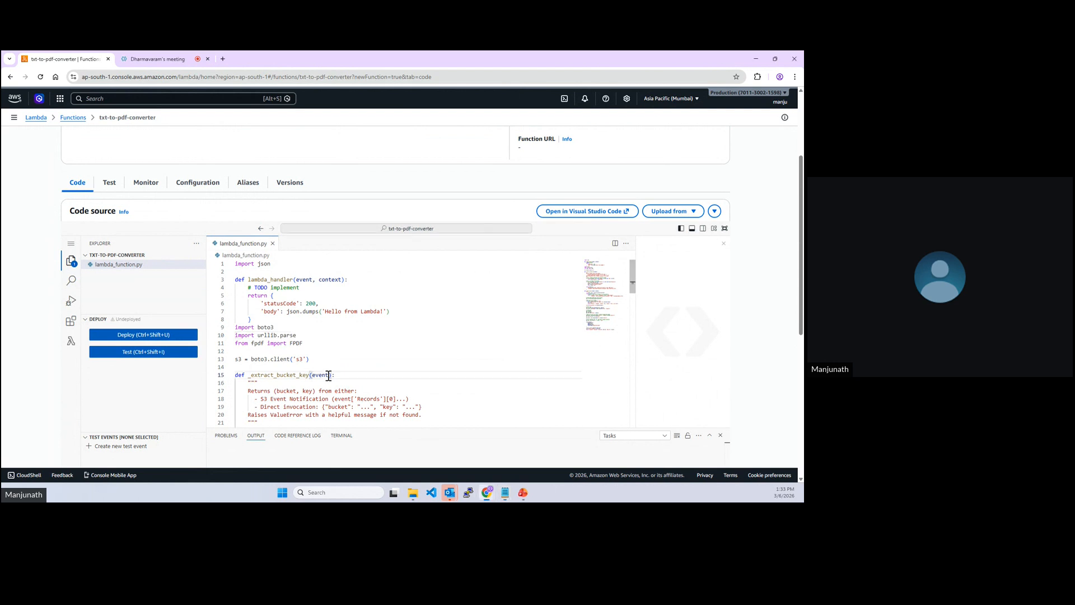
pyautogui.hotkey('ctrl', 'a')
pyautogui.press('Delete')
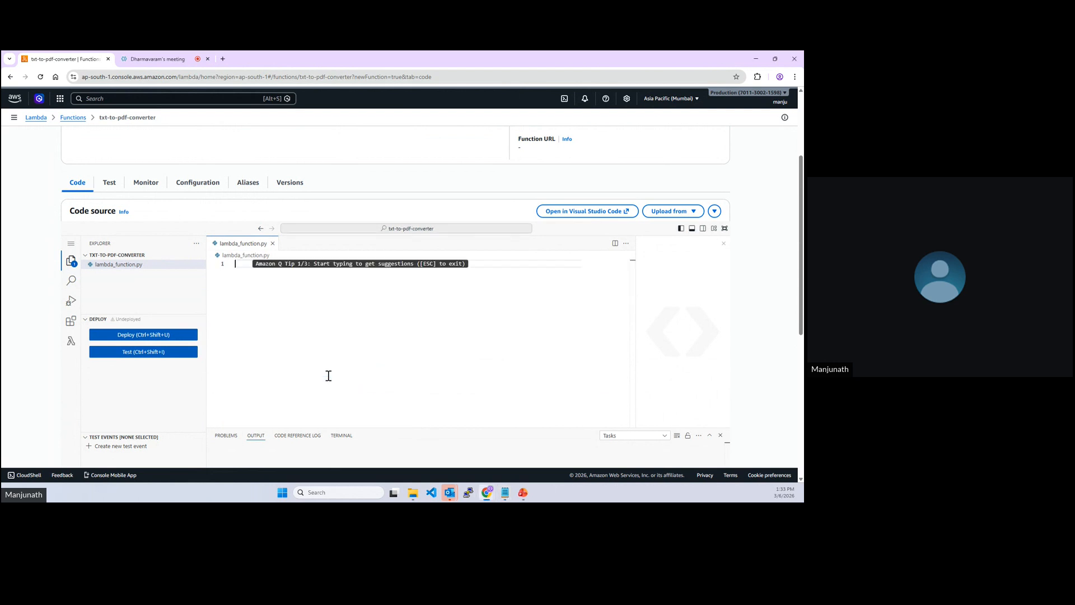
pyautogui.hotkey('ctrl', 'v')
pyautogui.scroll(15, 398, 360)
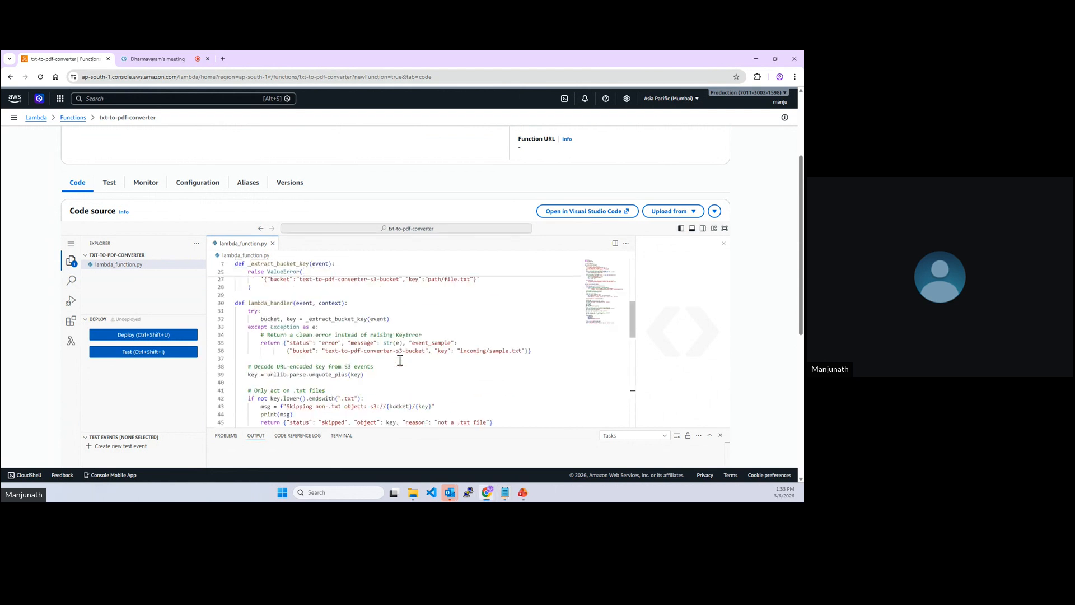
# Append -2026 to the bucket name in the ValueError's sample JSON in _extract_bucket_key.
pyautogui.scroll(-5, 342, 305)
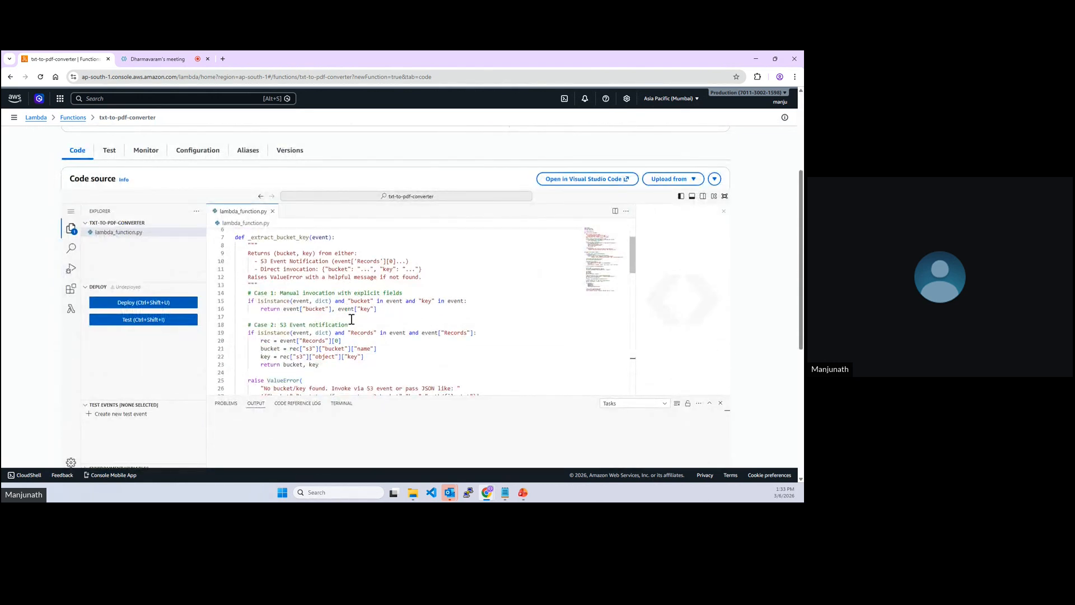
pyautogui.scroll(-3, 352, 320)
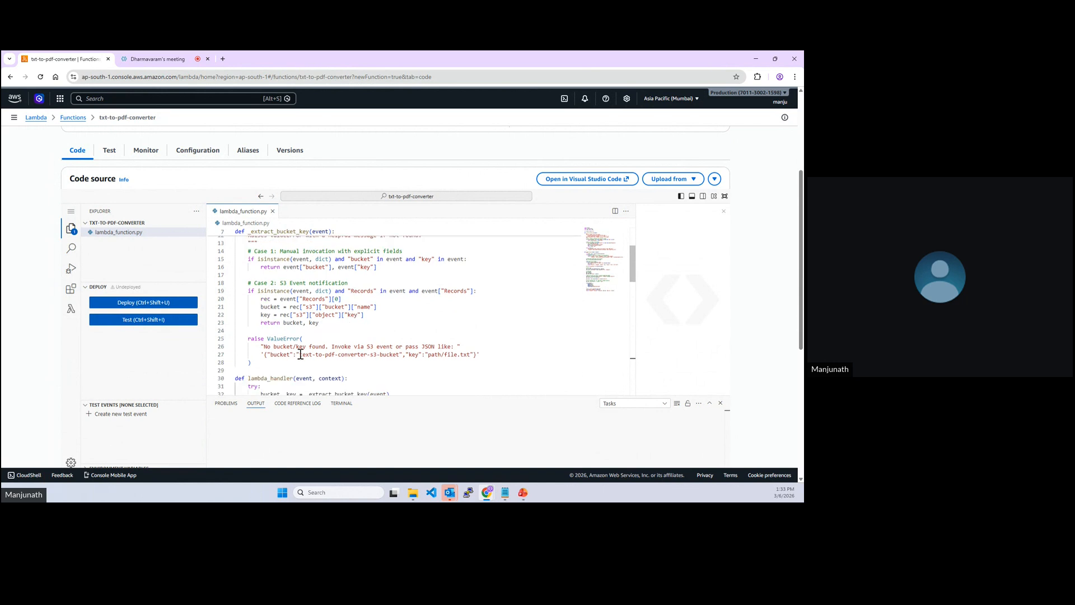
pyautogui.click(400, 355)
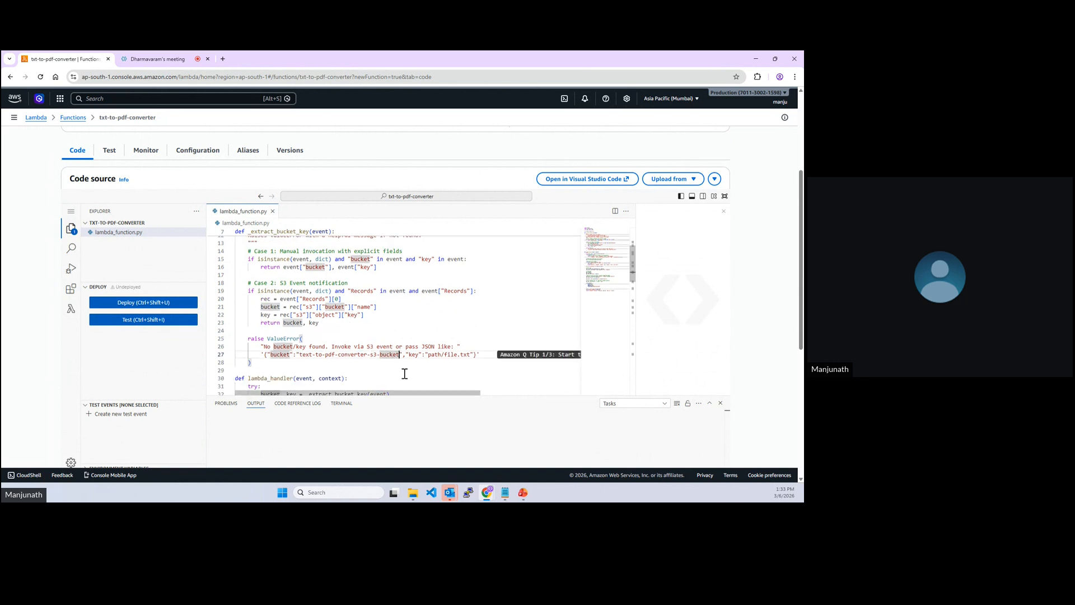
pyautogui.write('-2026')
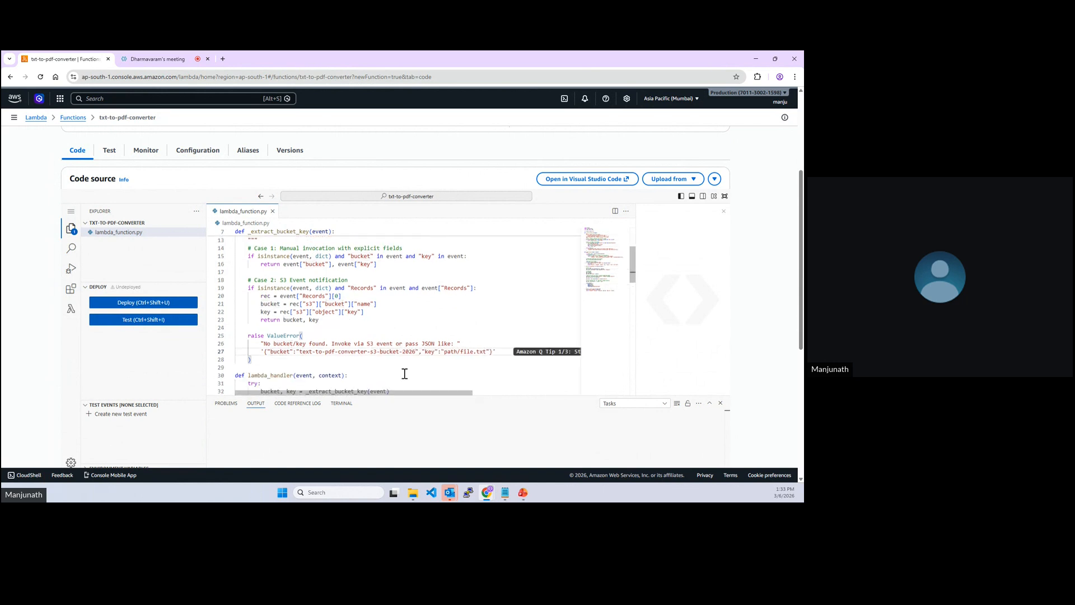
# Replace the bucket name in lambda_handler's event sample with text-to-pdf-converter-s3-bucket-2026 and deploy the function.
pyautogui.scroll(-2, 405, 374)
pyautogui.moveTo(303, 311); pyautogui.dragTo(415, 314)
pyautogui.hotkey('ctrl', 'c')
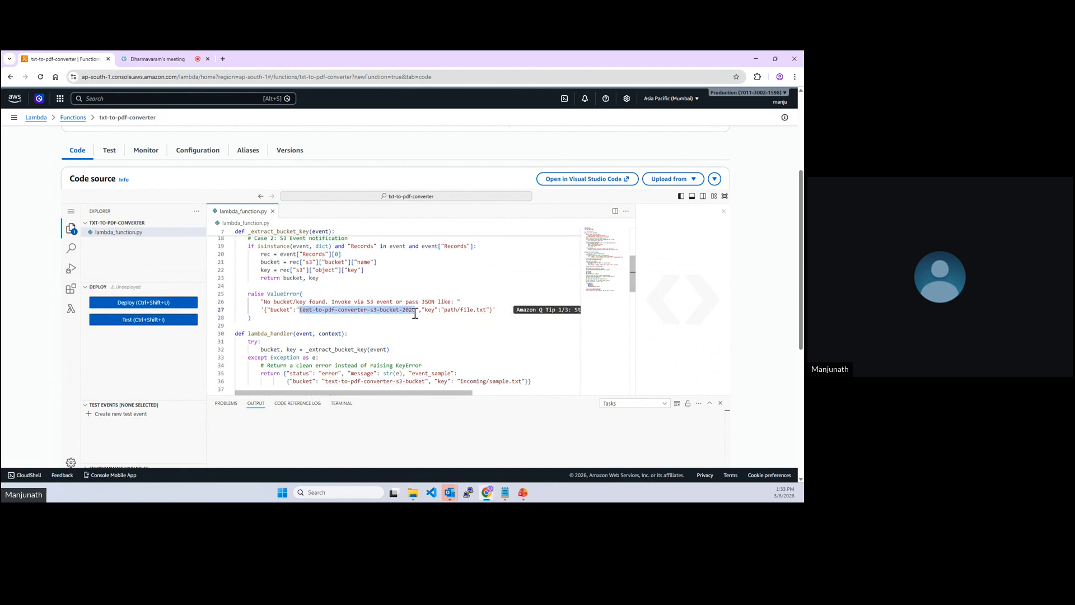
pyautogui.scroll(-2, 327, 336)
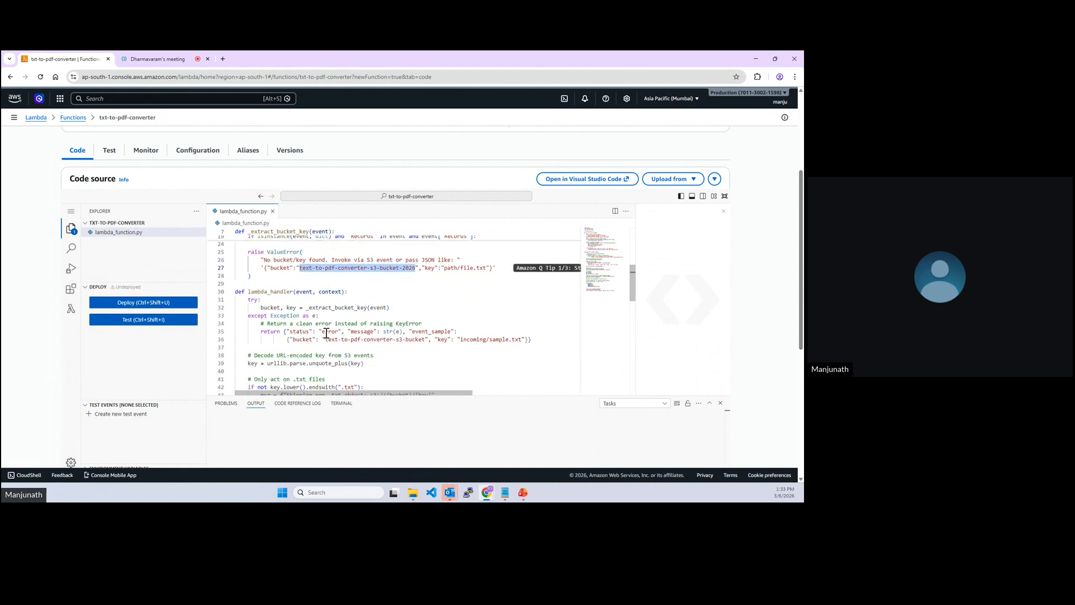
pyautogui.moveTo(325, 339); pyautogui.dragTo(425, 340)
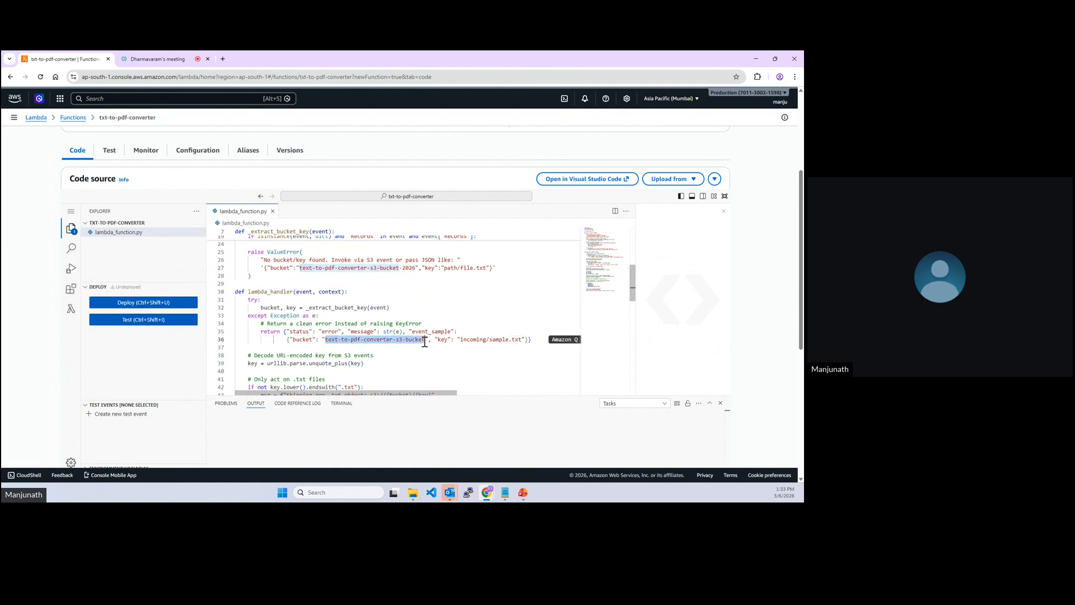
pyautogui.hotkey('ctrl', 'v')
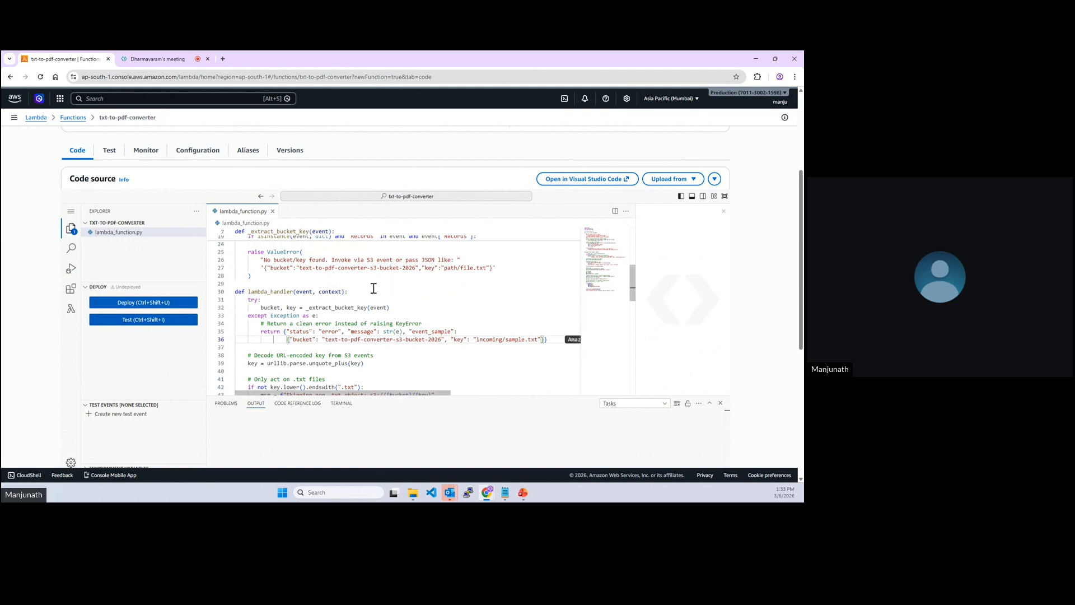
pyautogui.click(133, 306)
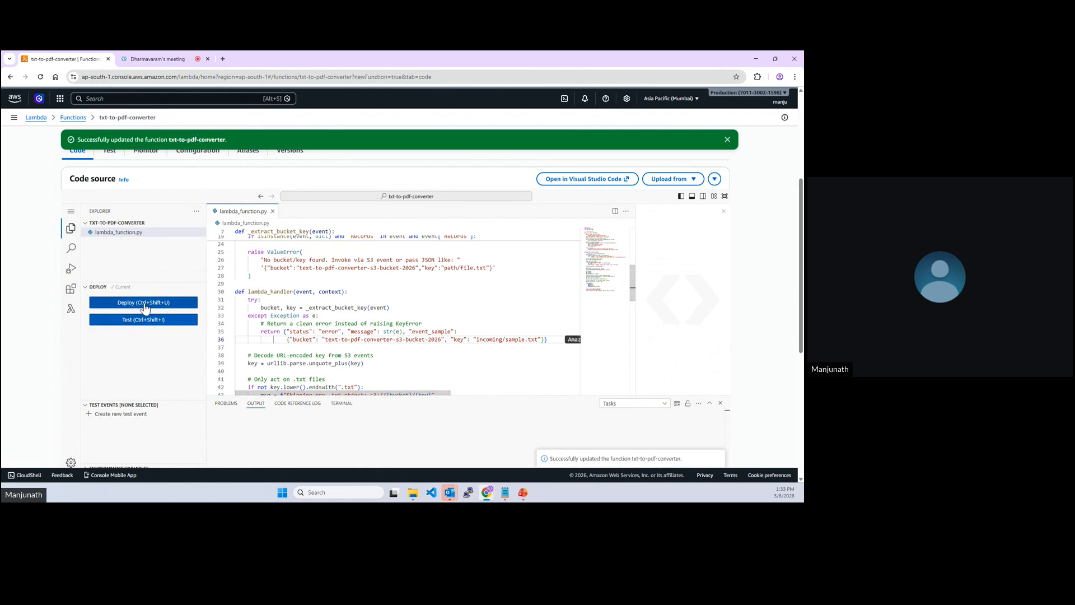
# Create a test event named text-to-pdf, widening its form for editing, and save it.
pyautogui.click(139, 324)
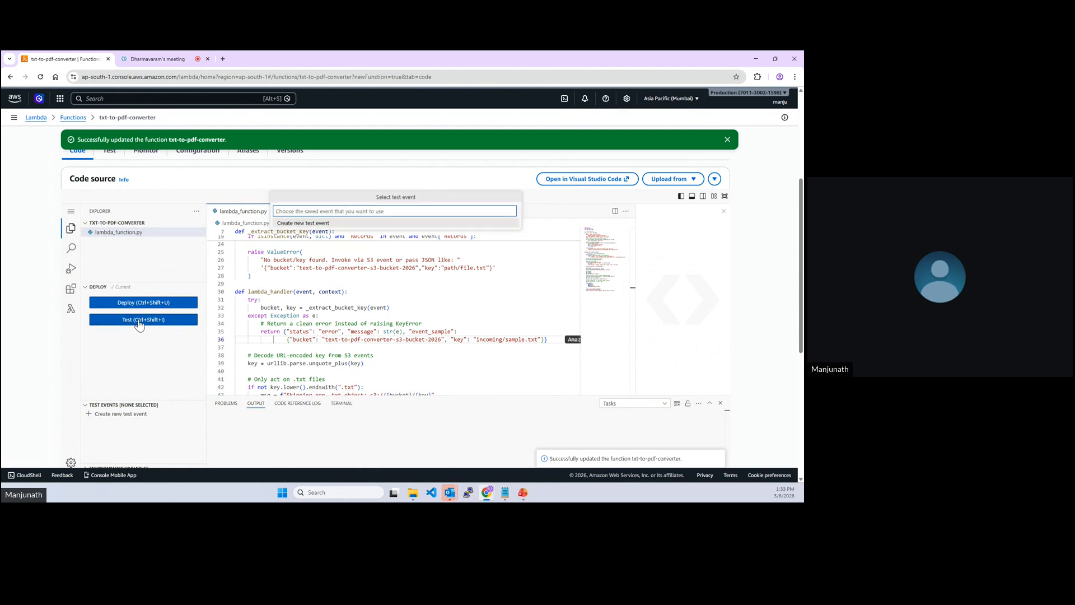
pyautogui.click(296, 224)
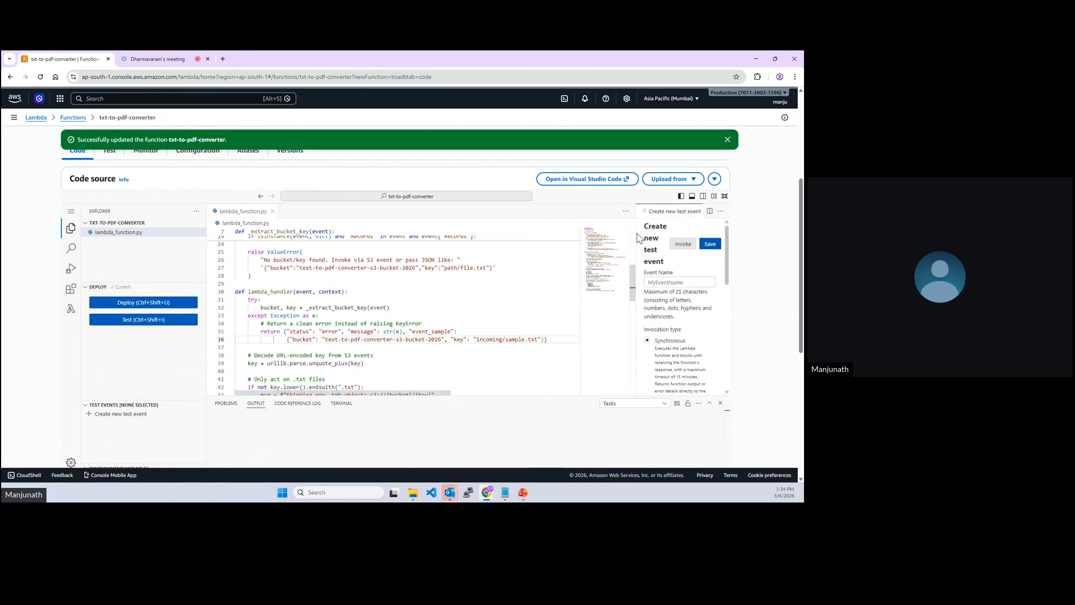
pyautogui.moveTo(636, 233); pyautogui.dragTo(415, 233)
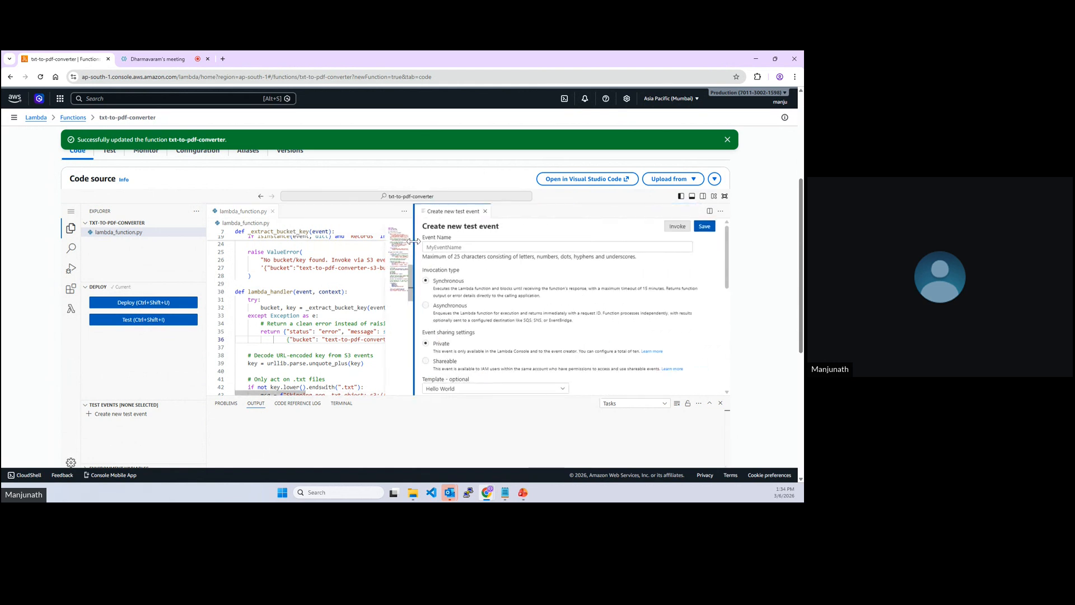
pyautogui.click(464, 247)
pyautogui.write('te')
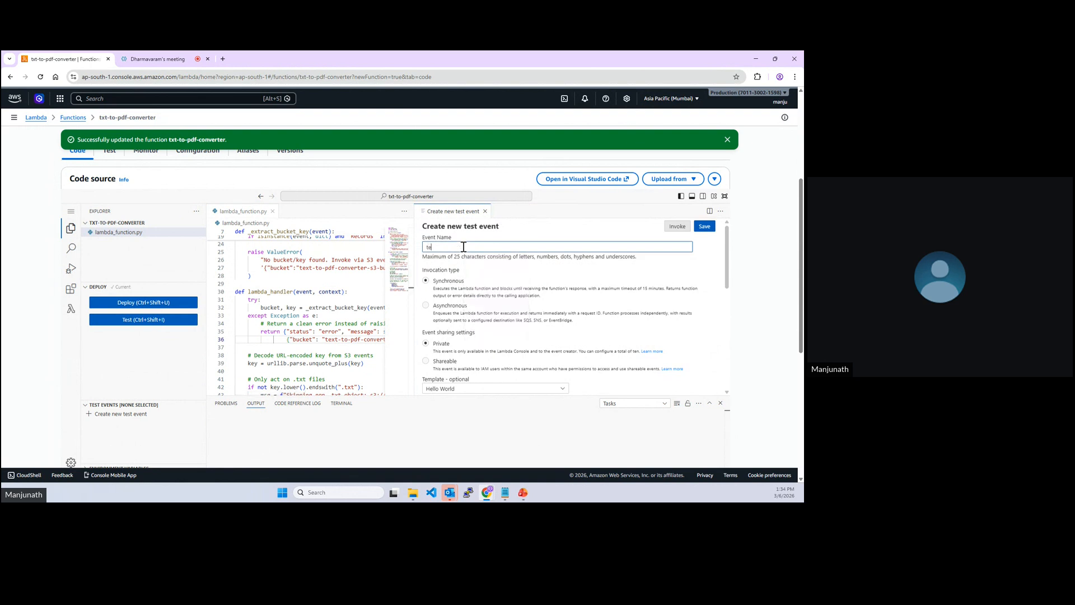
pyautogui.write('xt-to-pdf')
pyautogui.click(705, 227)
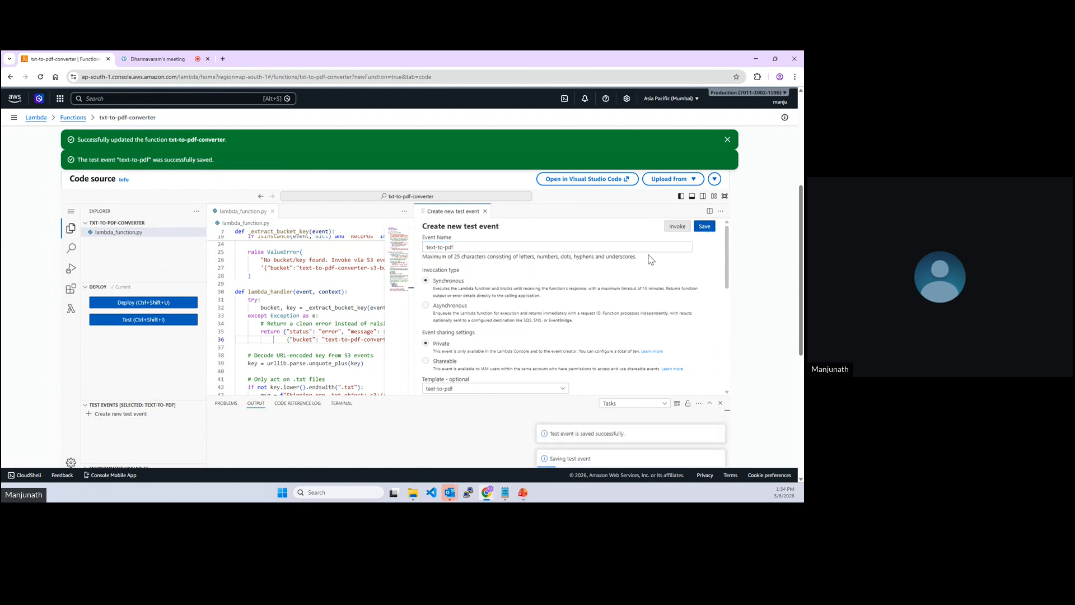
# Run the function's test with the text-to-pdf event and bring its execution results into view.
pyautogui.scroll(-5, 532, 274)
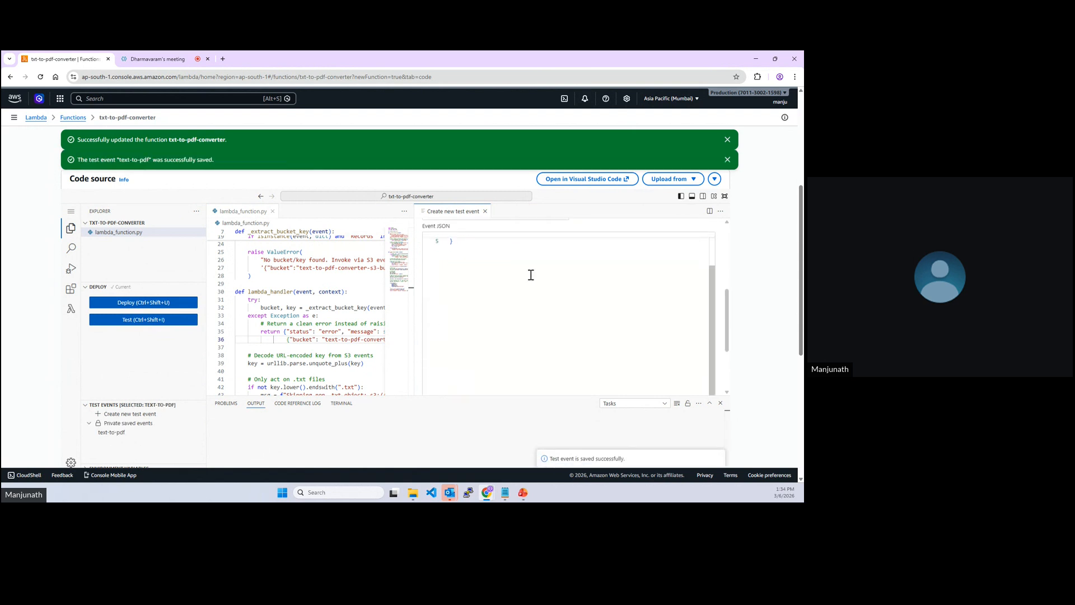
pyautogui.scroll(-5, 531, 275)
pyautogui.scroll(4, 542, 297)
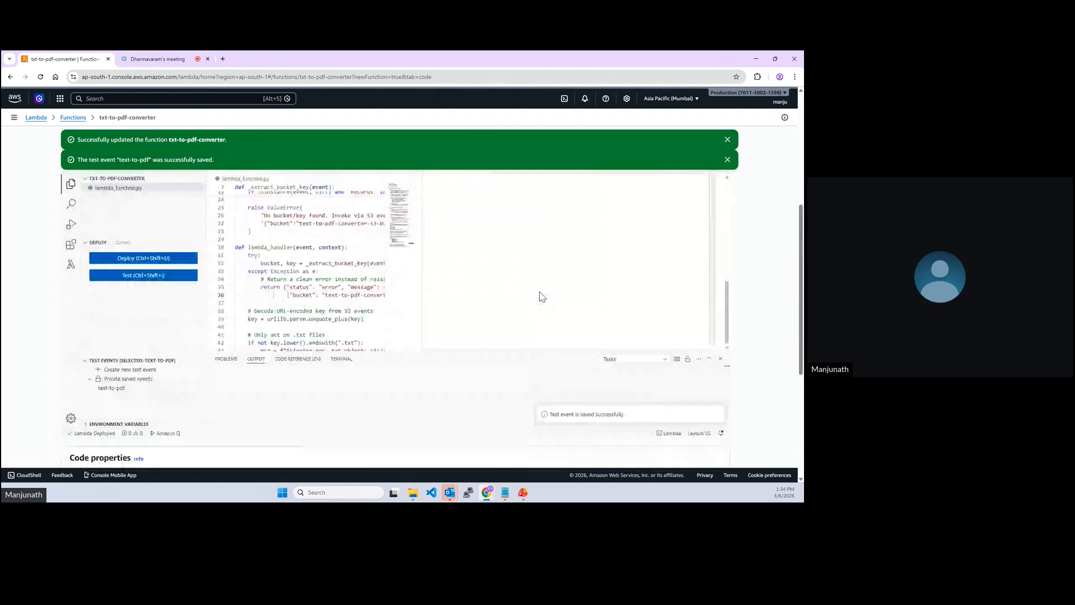
pyautogui.scroll(1, 157, 325)
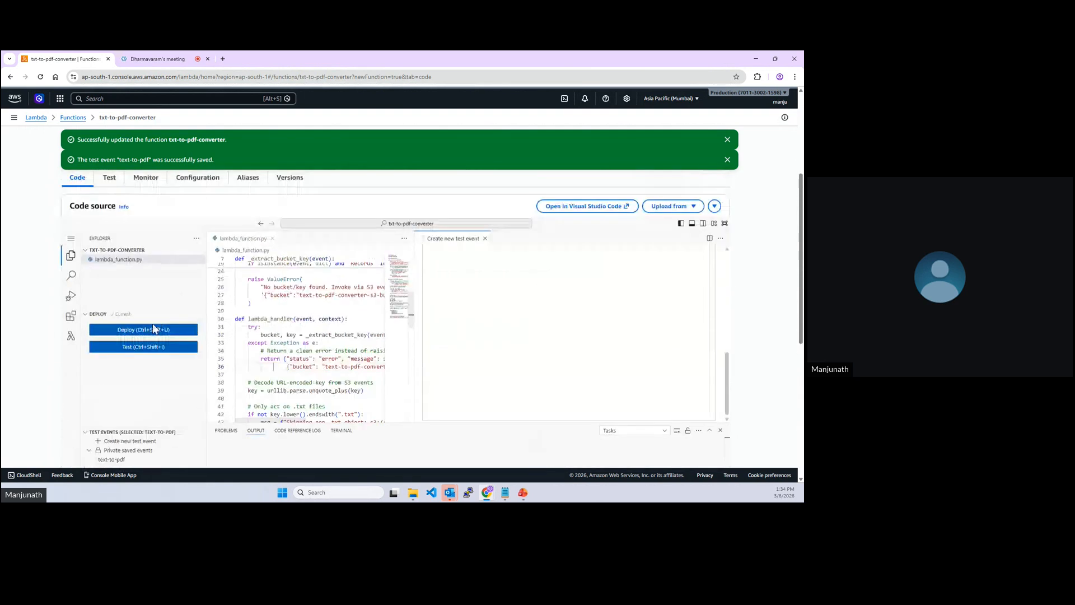
pyautogui.scroll(1, 155, 329)
pyautogui.click(135, 367)
pyautogui.scroll(-5, 454, 229)
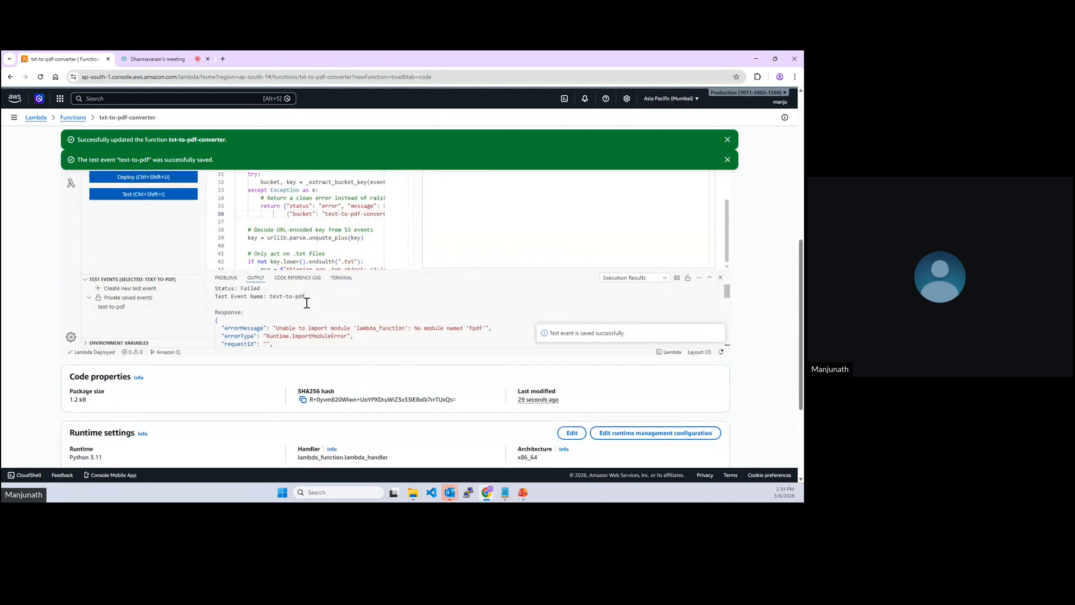
# Examine the response in the test's execution results, especially the error message and the module it names.
pyautogui.scroll(-1, 317, 320)
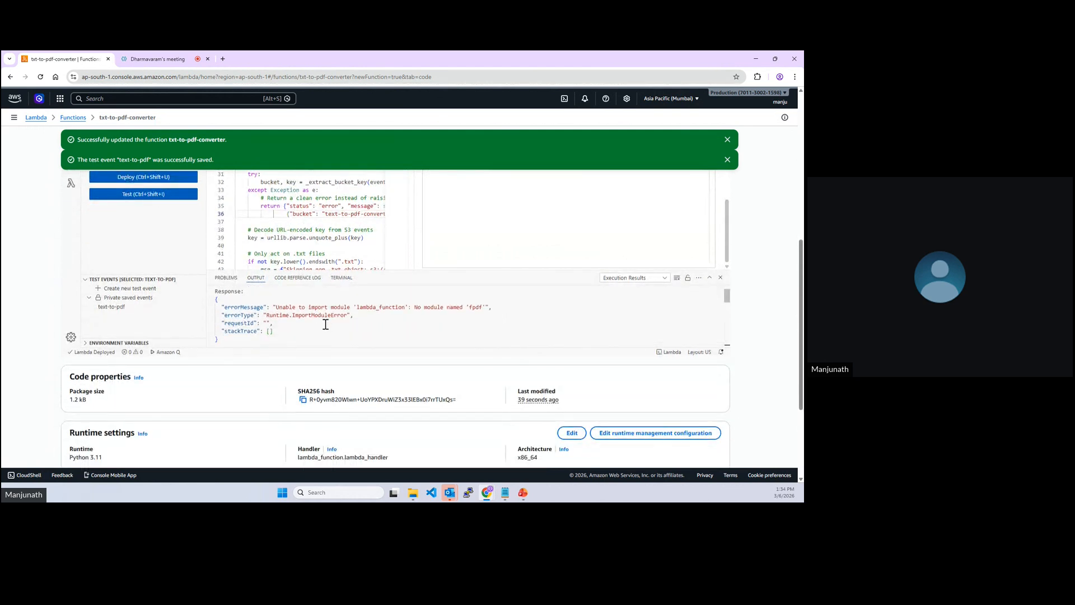
pyautogui.scroll(1, 325, 325)
pyautogui.scroll(-2, 326, 328)
pyautogui.scroll(1, 325, 329)
pyautogui.click(505, 492)
pyautogui.click(225, 306)
pyautogui.doubleClick(225, 307)
pyautogui.moveTo(275, 307); pyautogui.dragTo(421, 309)
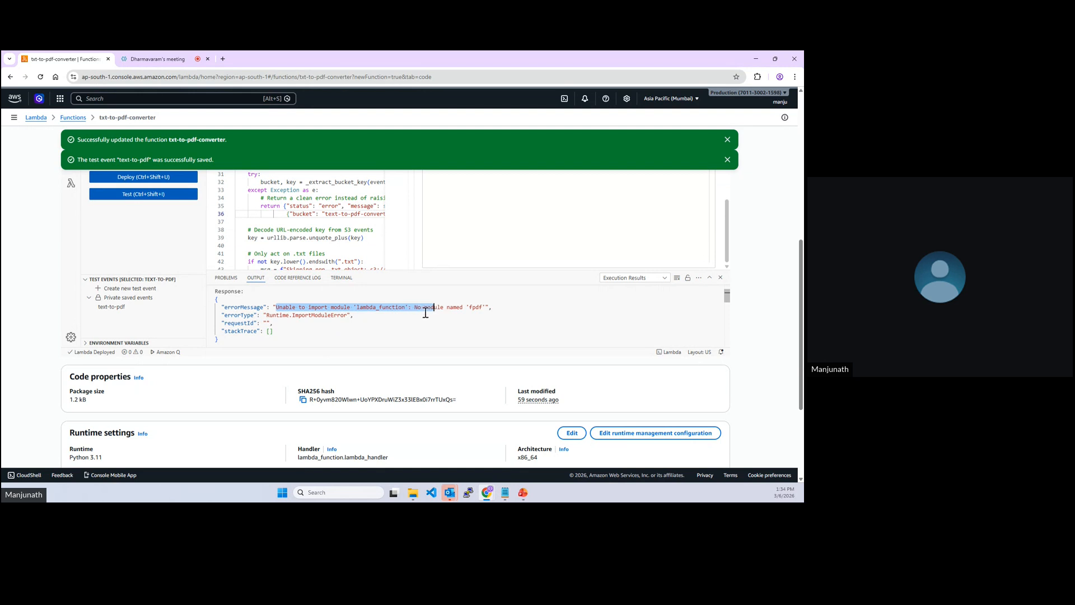
pyautogui.click(421, 308)
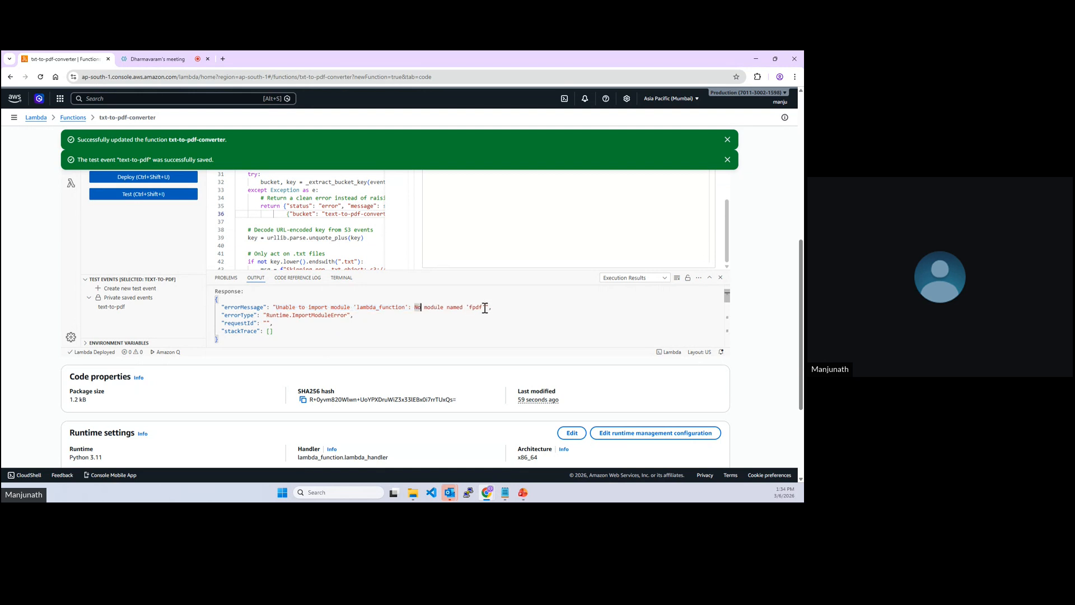
pyautogui.moveTo(470, 309); pyautogui.dragTo(483, 308)
# Duplicate the function's browser tab and dismiss the getting-started dialog in the copy.
pyautogui.rightClick(81, 59)
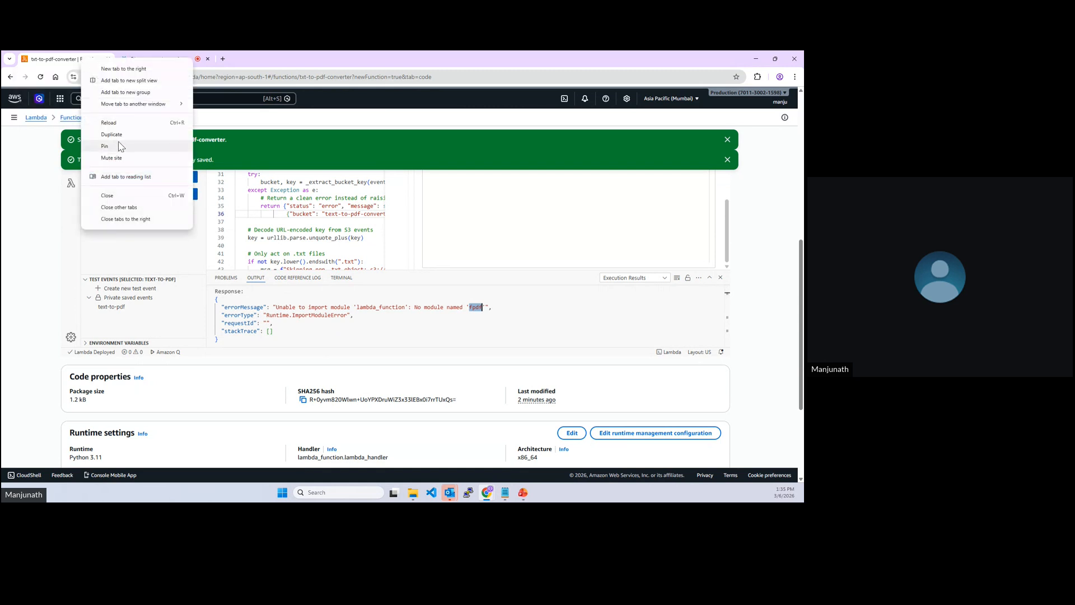
pyautogui.press('Escape')
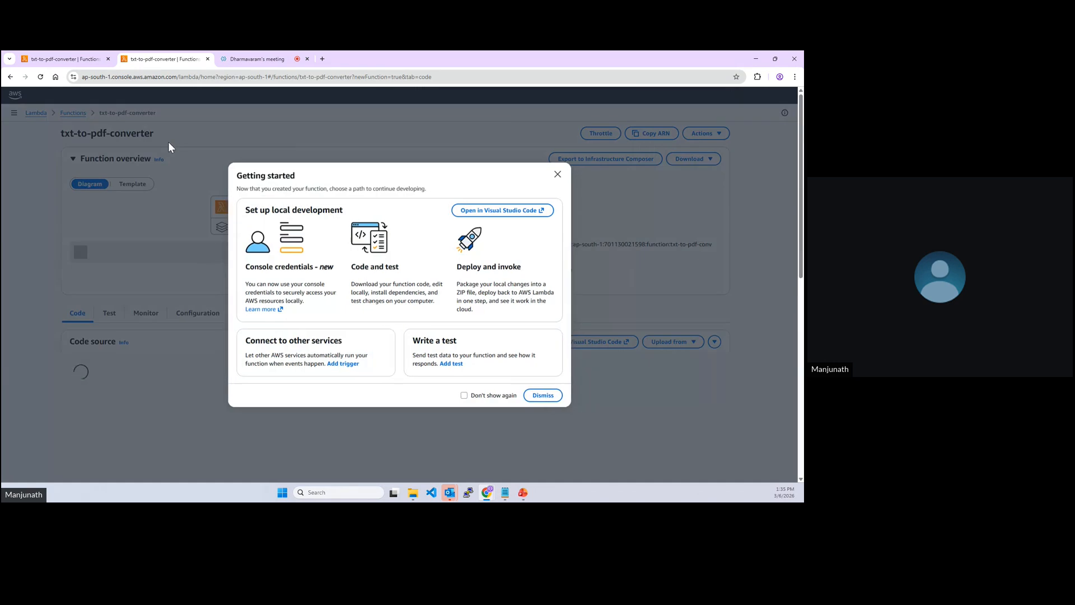
pyautogui.click(543, 395)
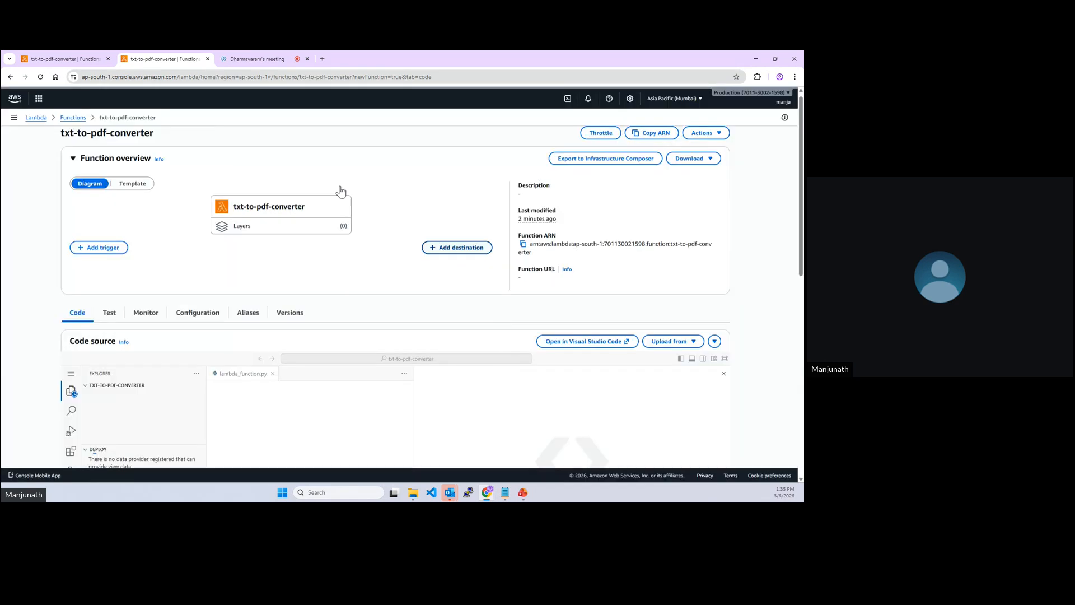
# Find the EC2 service in the AWS console and open its list of instances.
pyautogui.click(93, 99)
pyautogui.write('e')
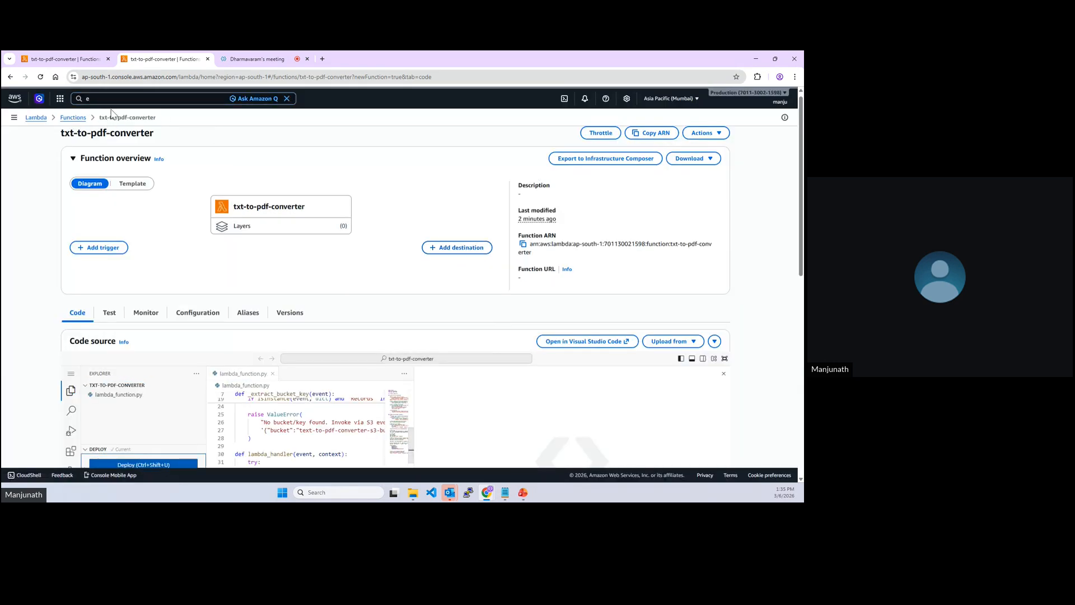
pyautogui.click(104, 98)
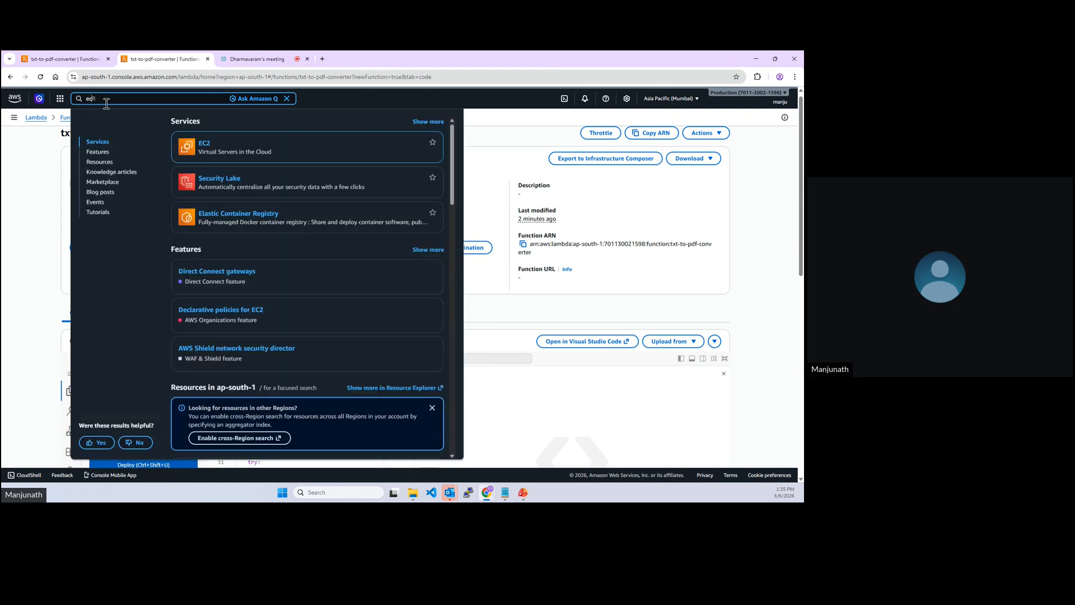
pyautogui.write('c2')
pyautogui.click(207, 143)
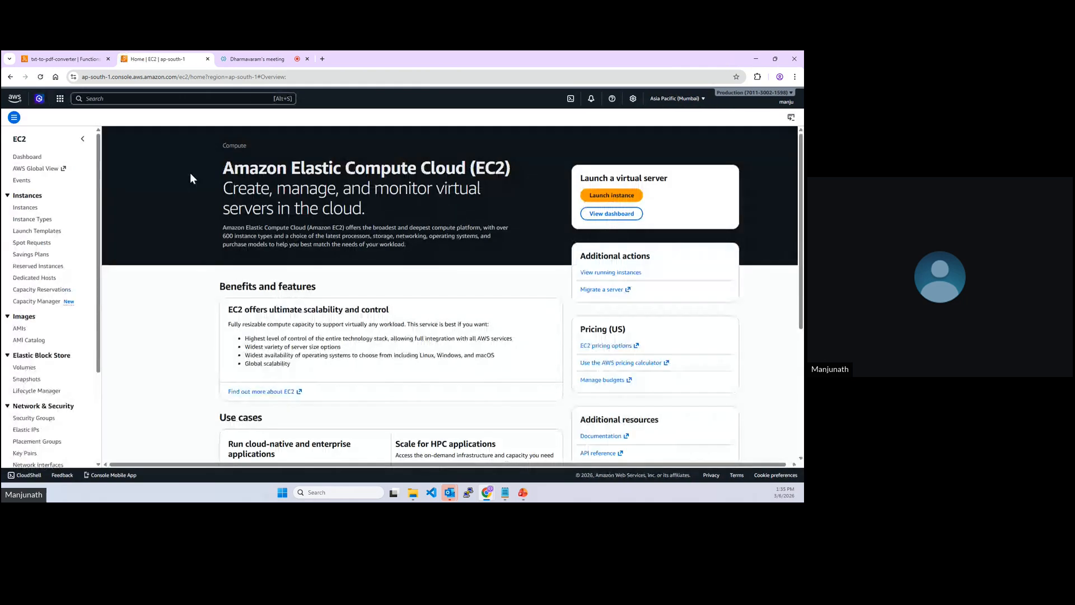
pyautogui.click(25, 207)
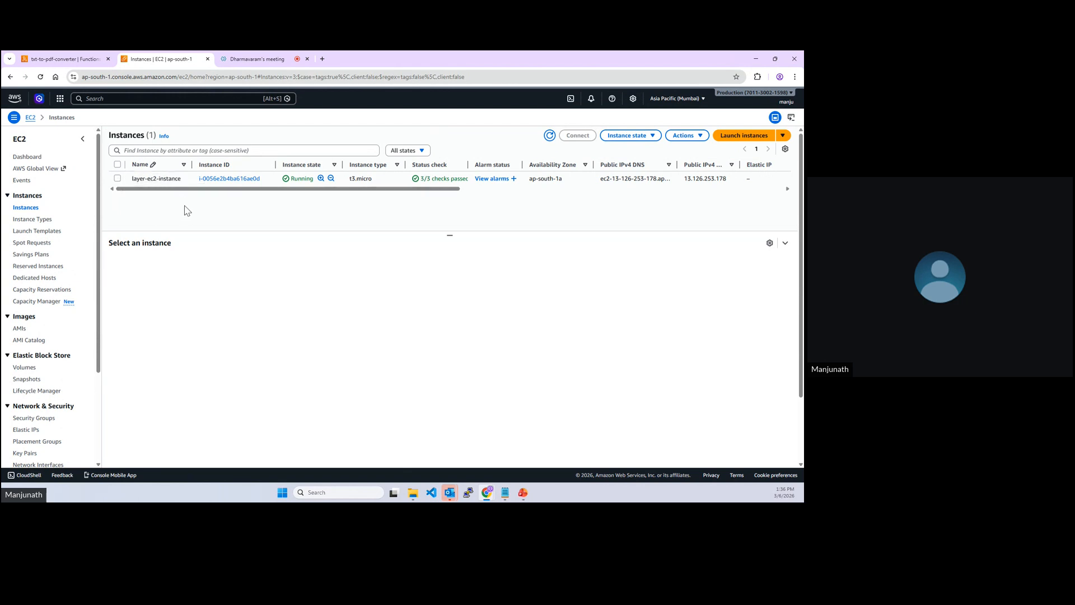
# Connect to layer-ec2-instance with EC2 Instance Connect, using its public IP and the username ec2-user.
pyautogui.click(117, 179)
pyautogui.click(576, 136)
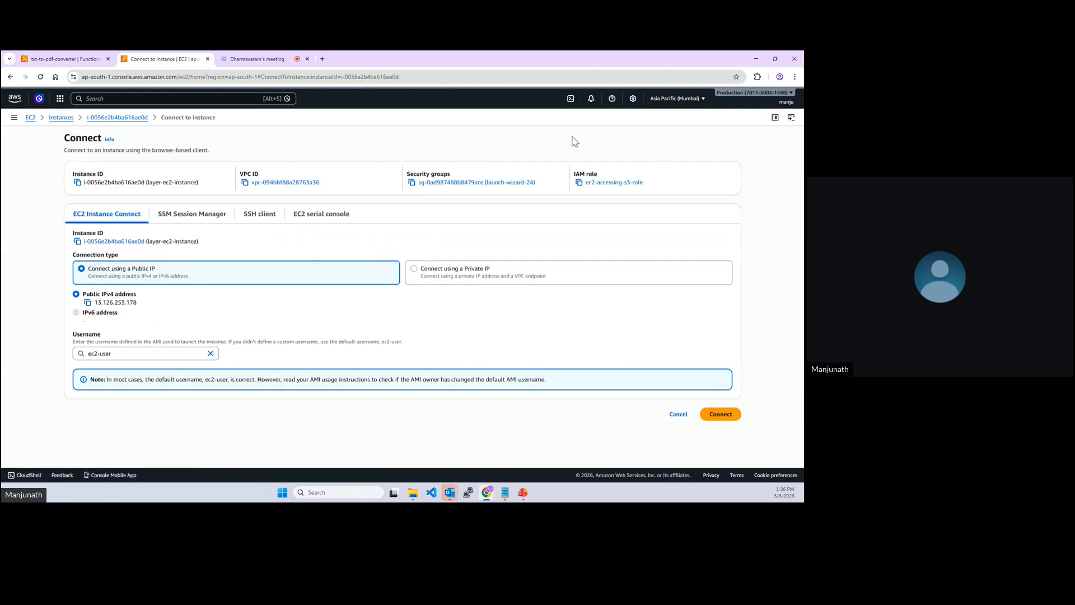
pyautogui.click(722, 415)
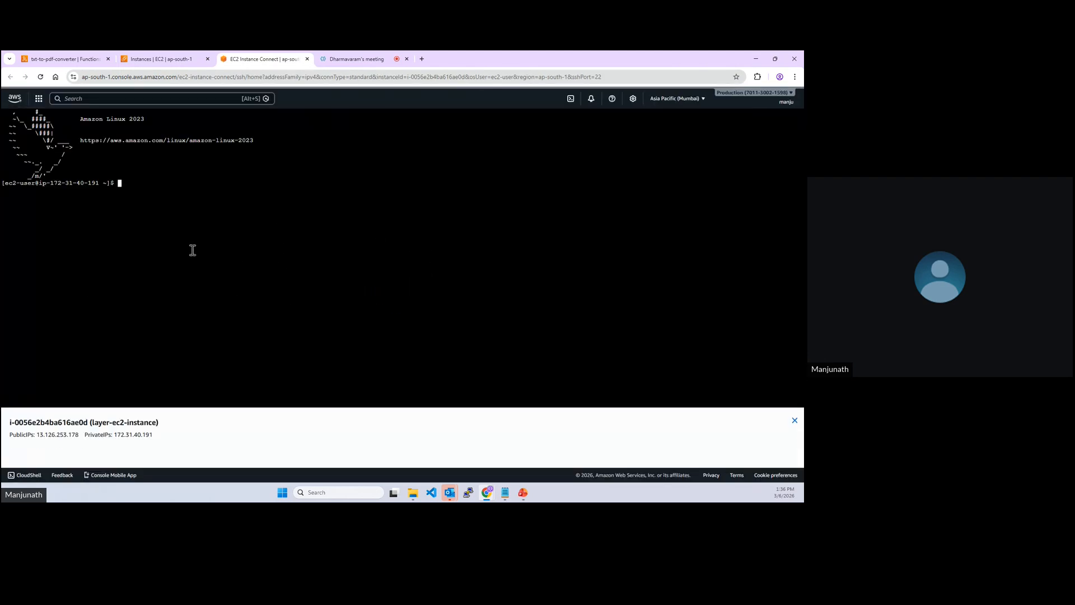
# Switch to the root shell with sudo -i, then create a directory named layer and enter it.
pyautogui.write('sudo -i')
pyautogui.press('Return')
pyautogui.write('mkdir layer')
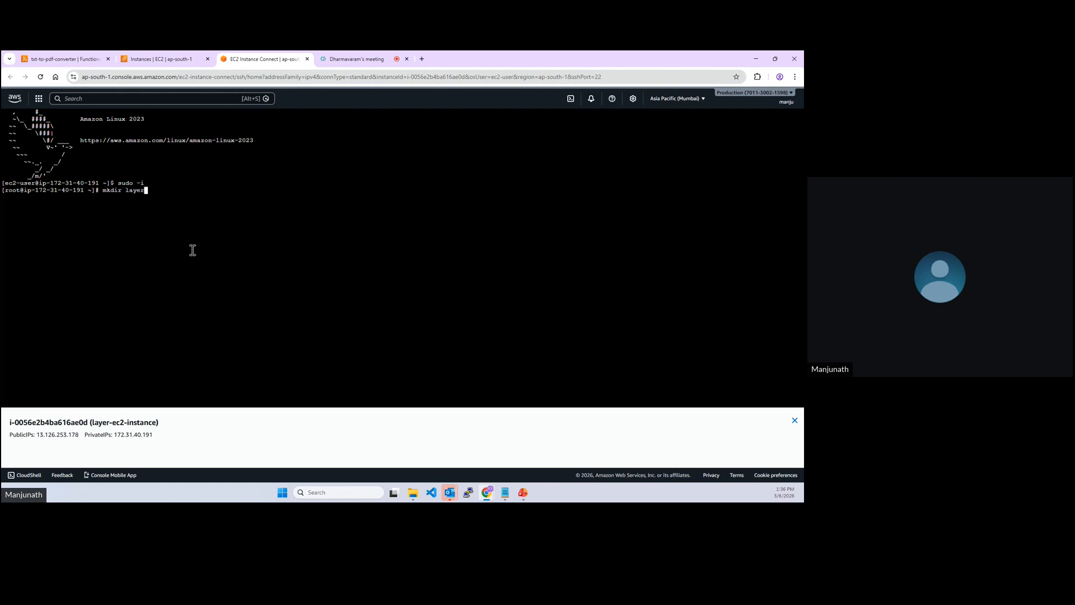
pyautogui.press('Return')
pyautogui.write('cd lay')
pyautogui.press('Tab')
pyautogui.press('Return')
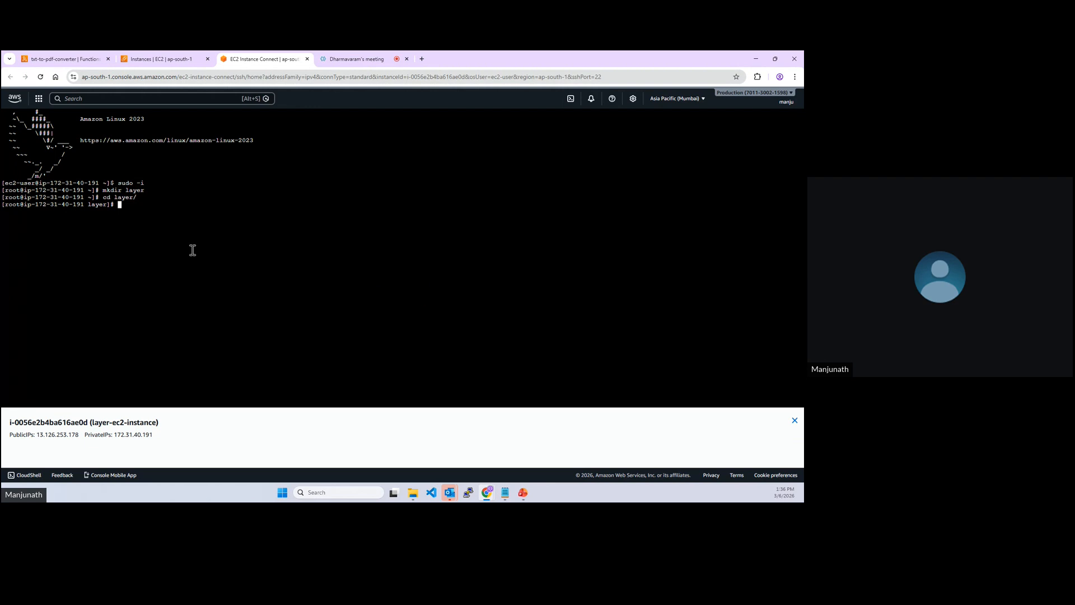
# Install pip with yum, then use it to install fpdf==1.7.2 into the target folder python, checking the module name in the Lambda error.
pyautogui.write('yum install pip -y')
pyautogui.press('Return')
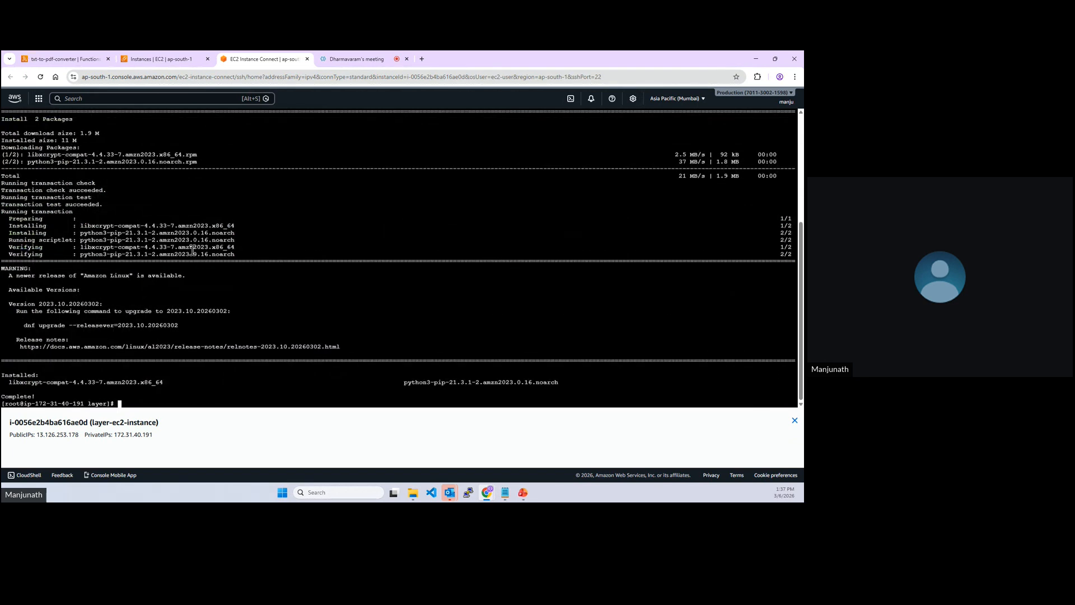
pyautogui.write('pip install "fd')
pyautogui.press('BackSpace')
pyautogui.write('pdf')
pyautogui.click(60, 59)
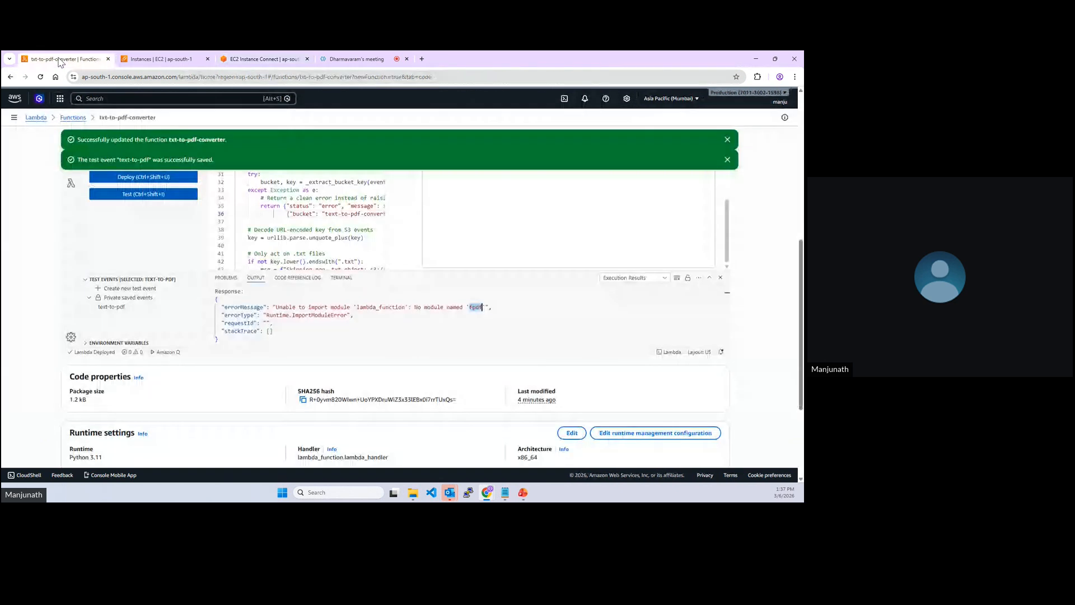
pyautogui.click(476, 309)
pyautogui.click(262, 58)
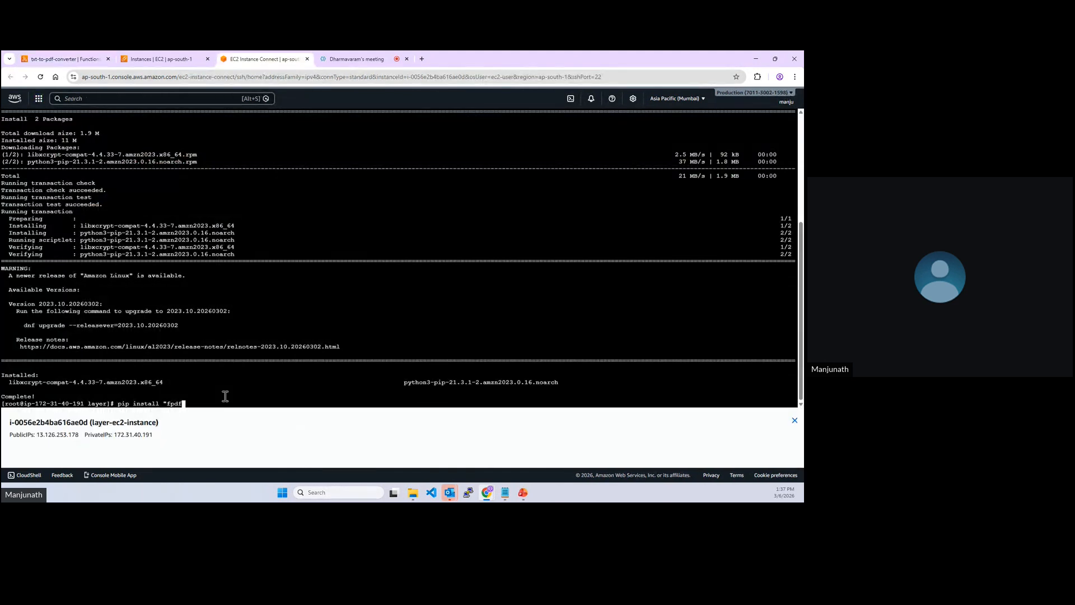
pyautogui.write('==1.7.2" -t python')
pyautogui.press('Return')
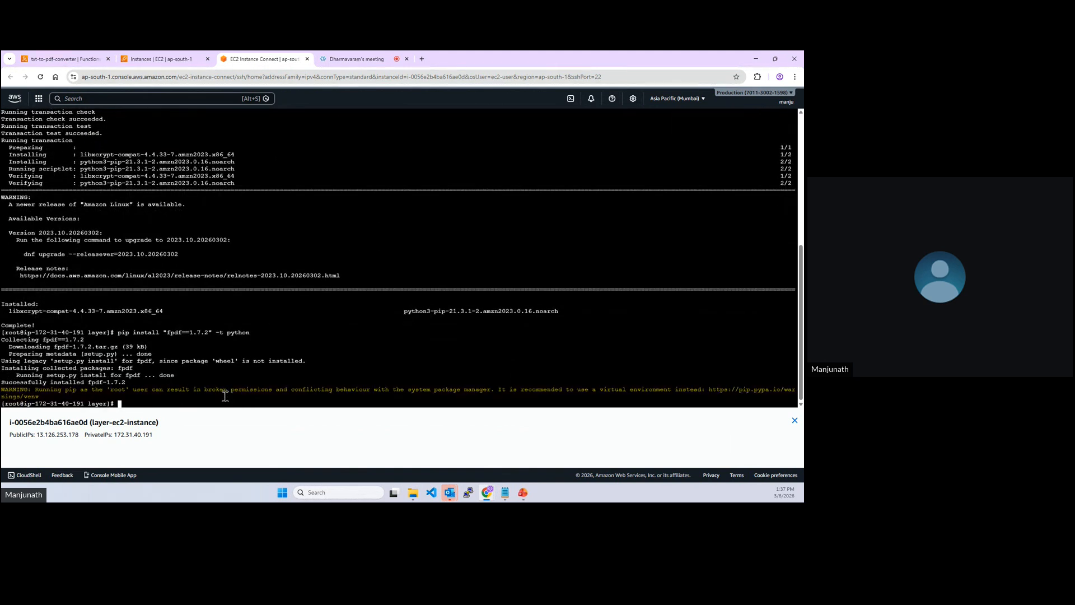
# Zip the python folder recursively into fpdf-layer.zip, listing the directory before and after.
pyautogui.write('ls')
pyautogui.press('Return')
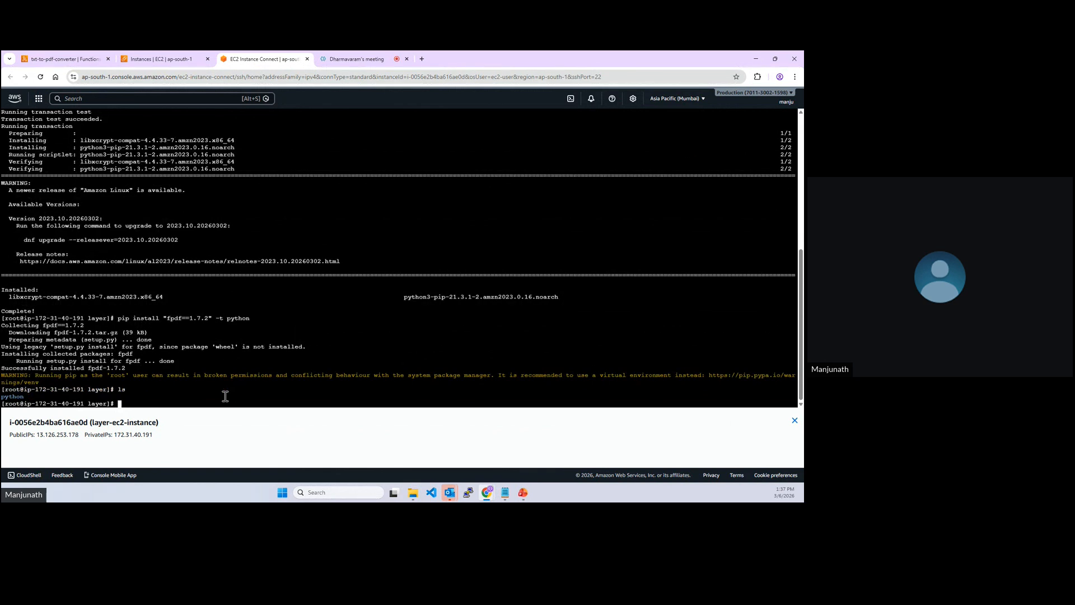
pyautogui.write('zip -r fpdf-layer.zip python')
pyautogui.press('Return')
pyautogui.write('ls')
pyautogui.press('Return')
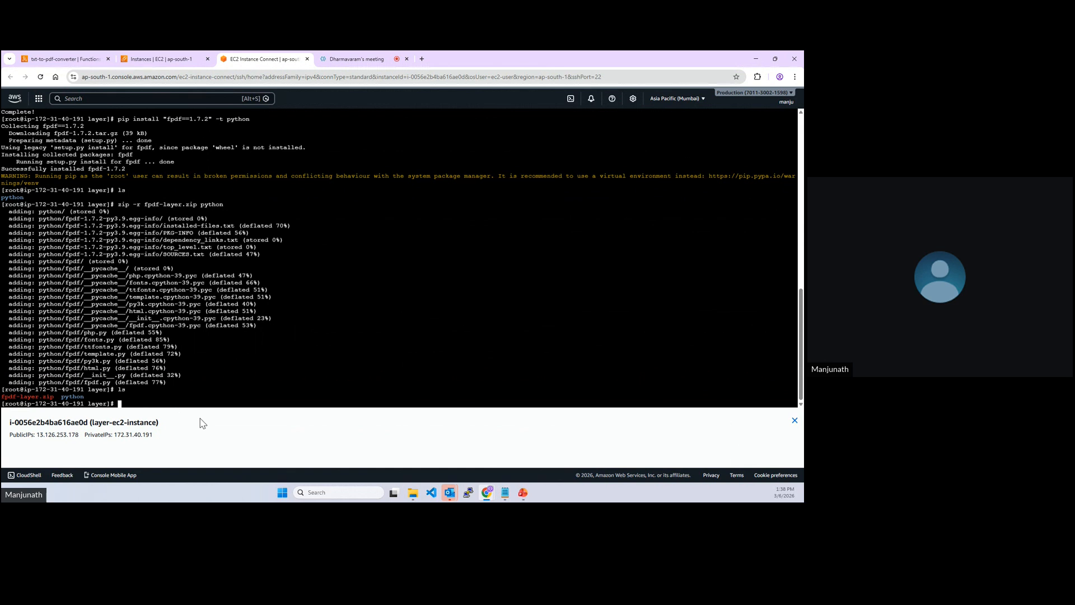
# List the S3 buckets and copy fpdf-layer.zip to s3://required-softwares-folder with the AWS CLI.
pyautogui.write('aws s3 ls')
pyautogui.press('Return')
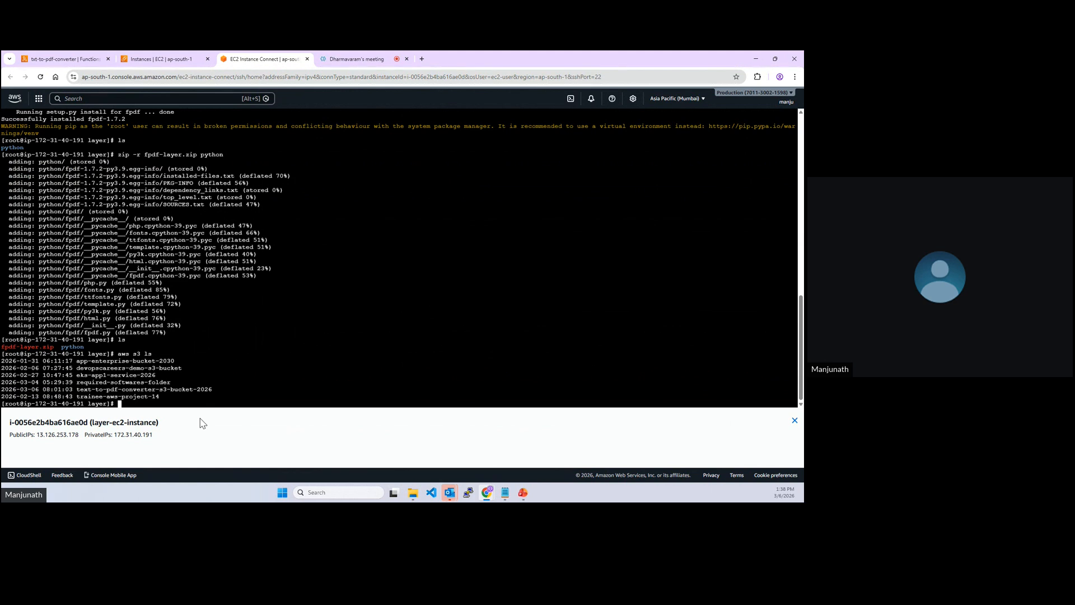
pyautogui.write('aws s3 cp')
pyautogui.moveTo(54, 347); pyautogui.dragTo(6, 348)
pyautogui.rightClick(16, 347)
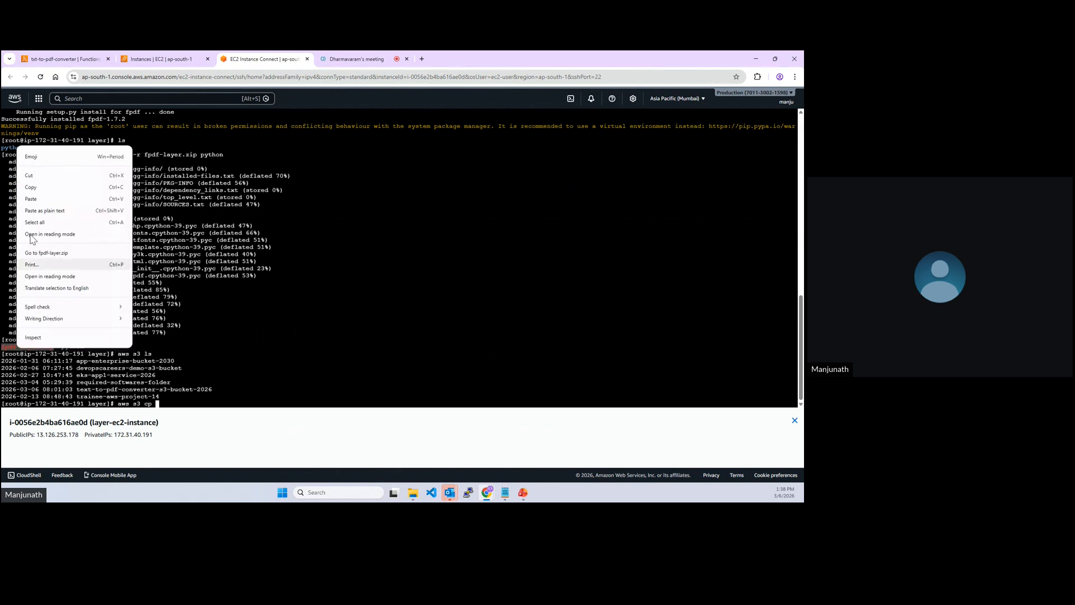
pyautogui.click(31, 191)
pyautogui.rightClick(173, 402)
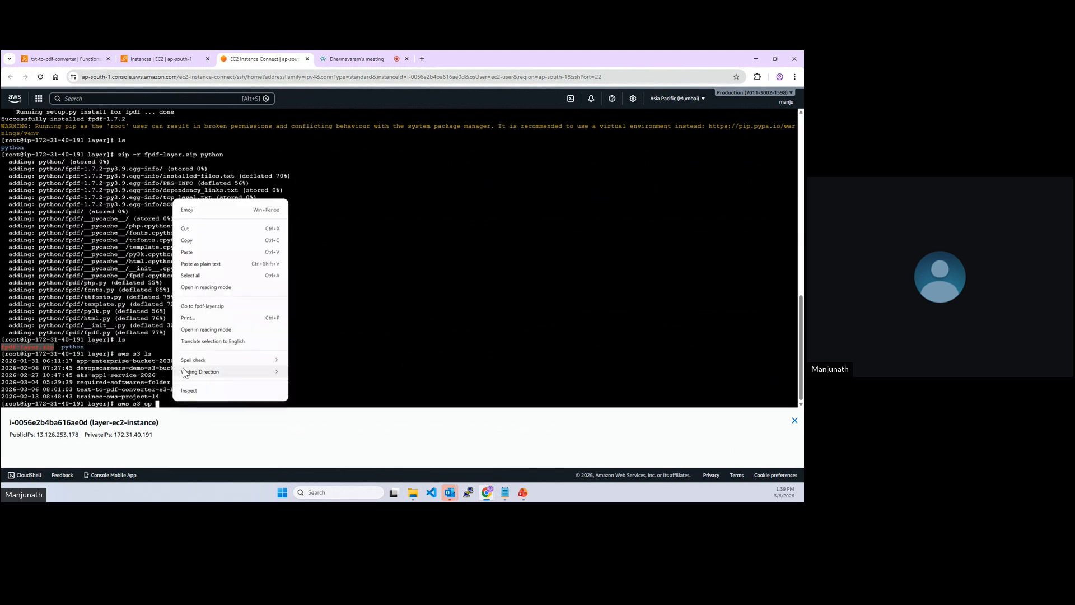
pyautogui.click(191, 251)
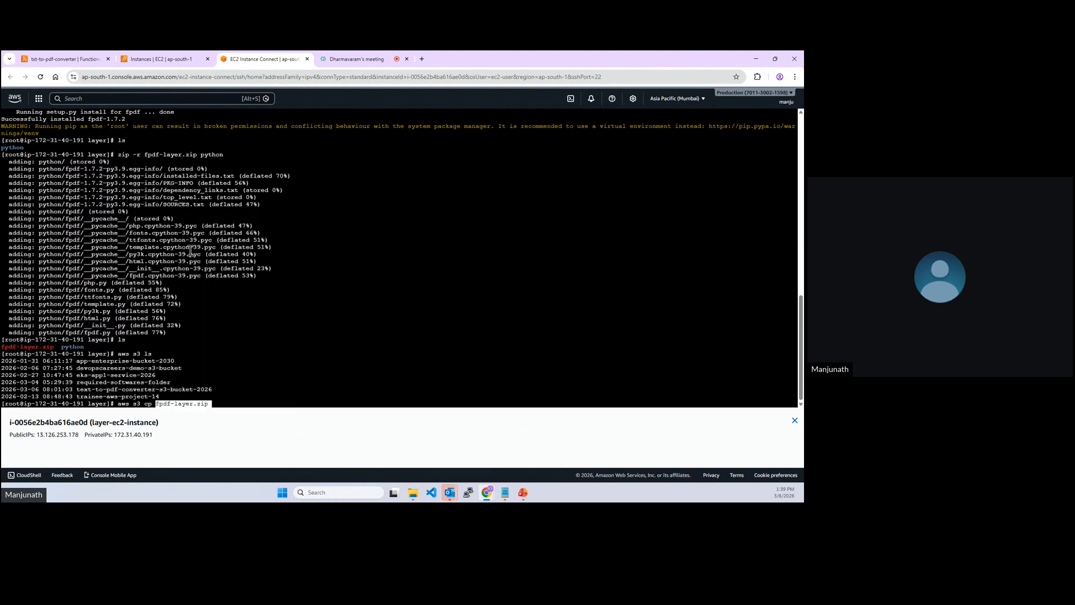
pyautogui.write('s3://')
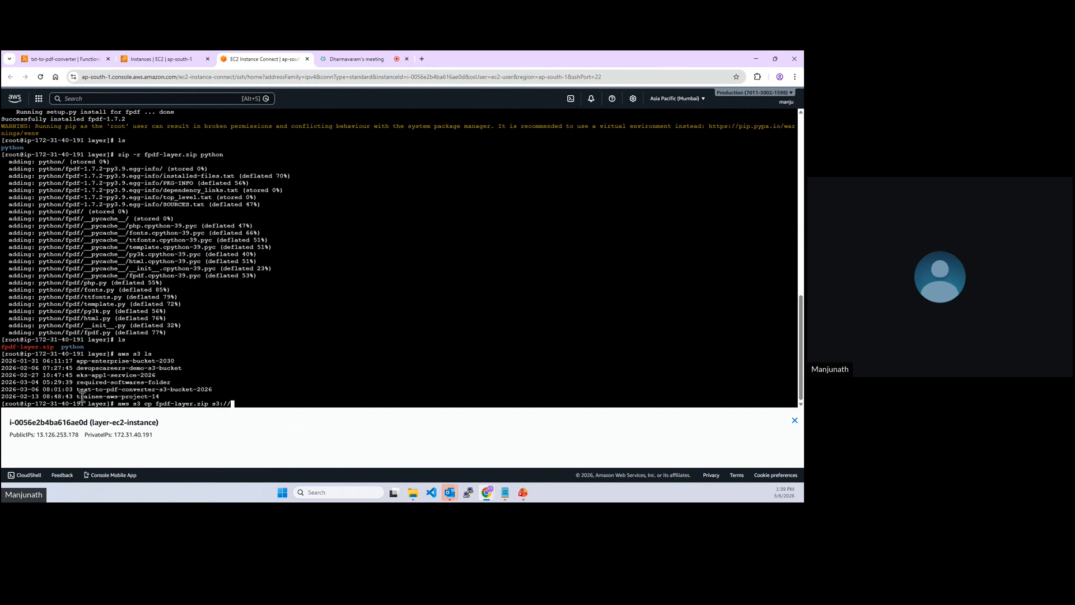
pyautogui.moveTo(79, 384); pyautogui.dragTo(171, 383)
pyautogui.rightClick(154, 383)
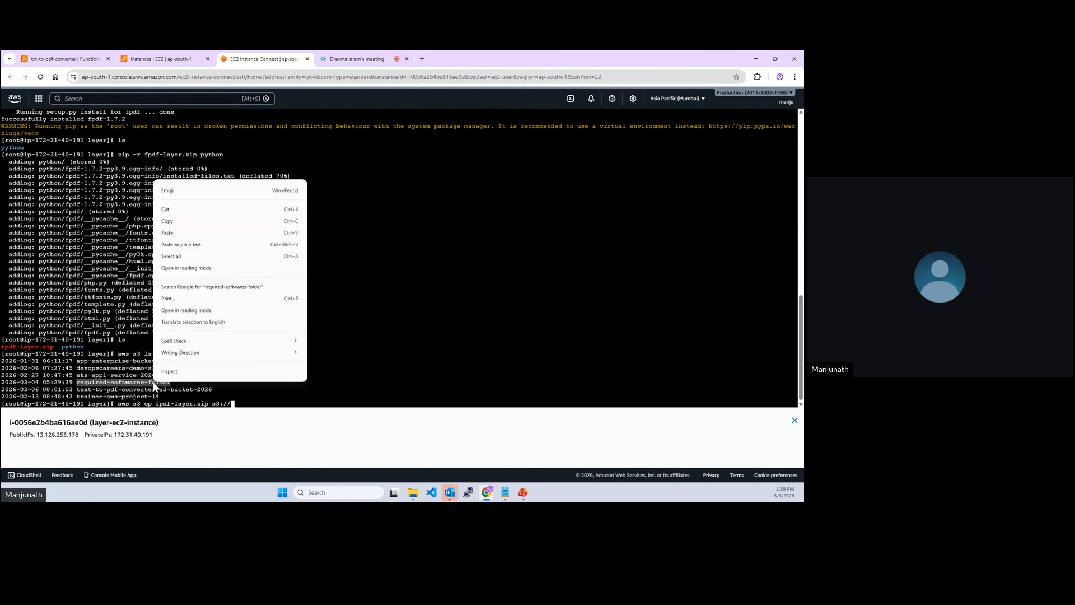
pyautogui.click(166, 233)
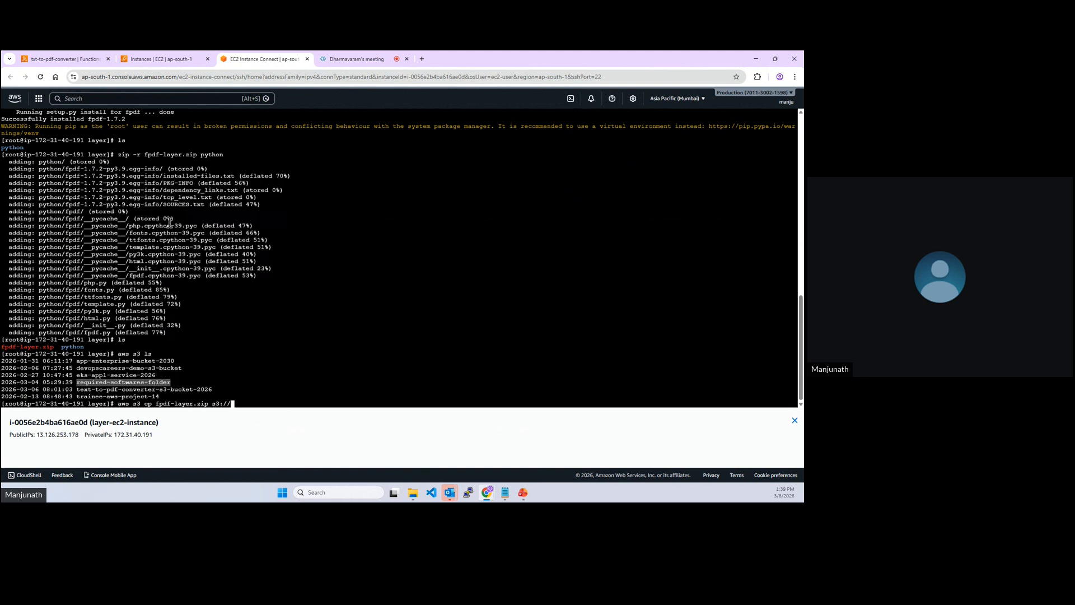
pyautogui.rightClick(274, 399)
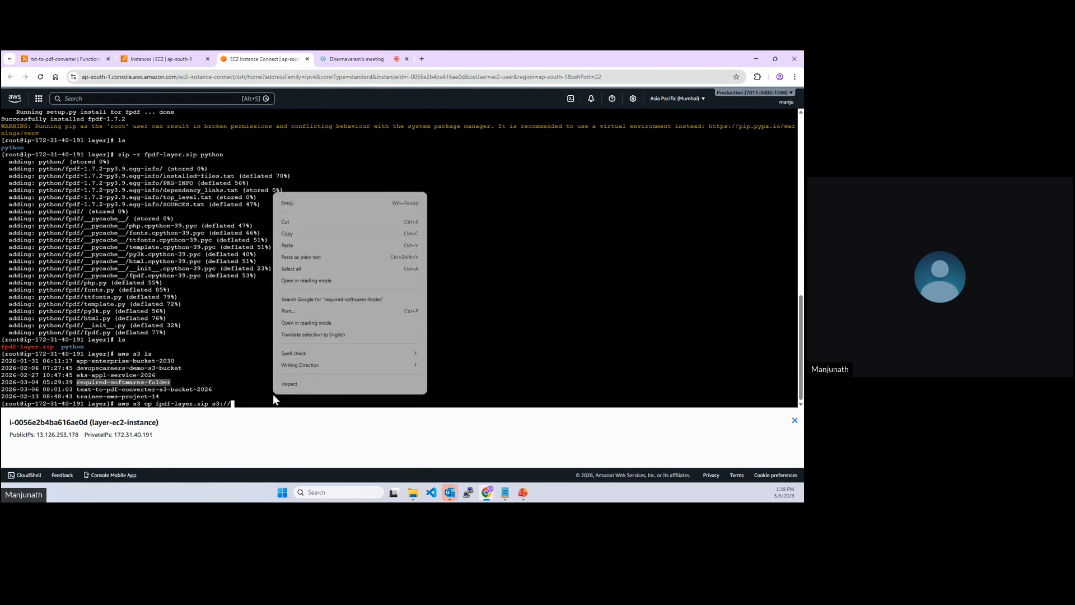
pyautogui.click(288, 246)
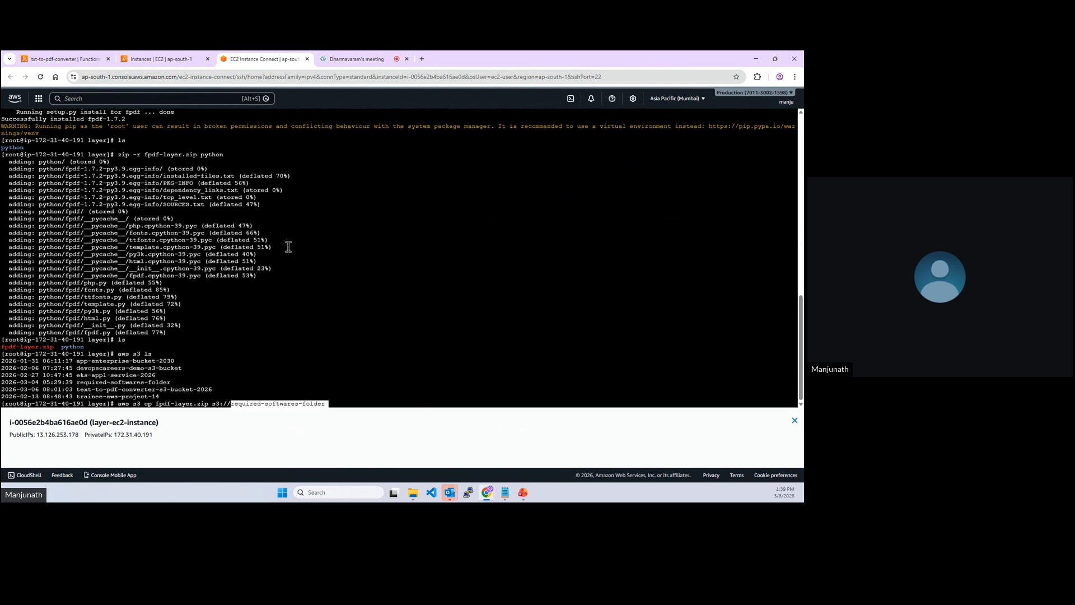
pyautogui.press('Return')
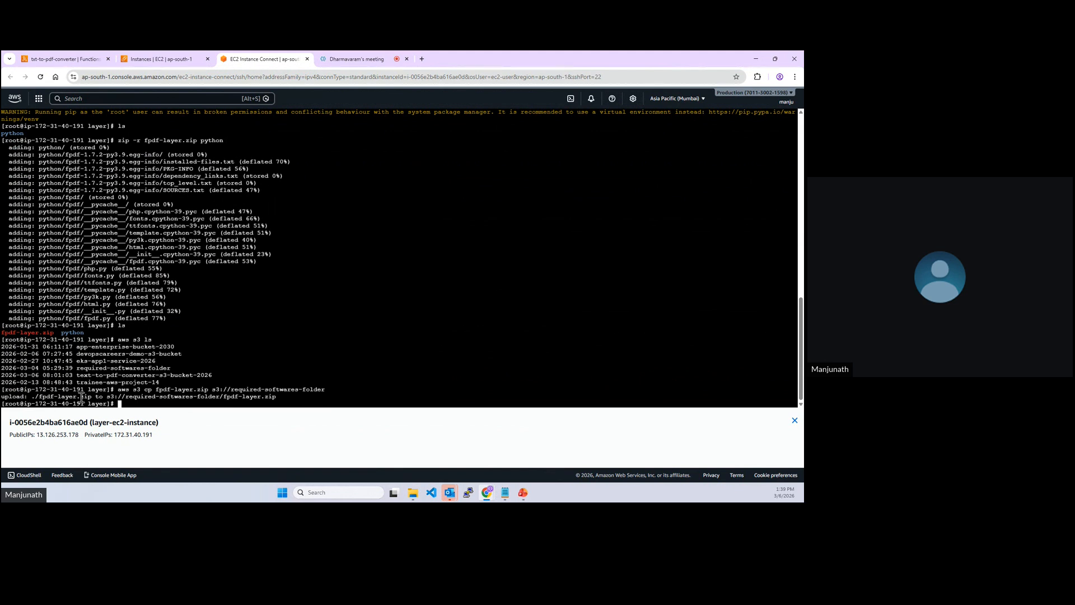
# Open the required-softwares-folder bucket in the S3 console and check the uploaded fpdf-layer.zip and its modification time.
pyautogui.moveTo(93, 397); pyautogui.dragTo(47, 396)
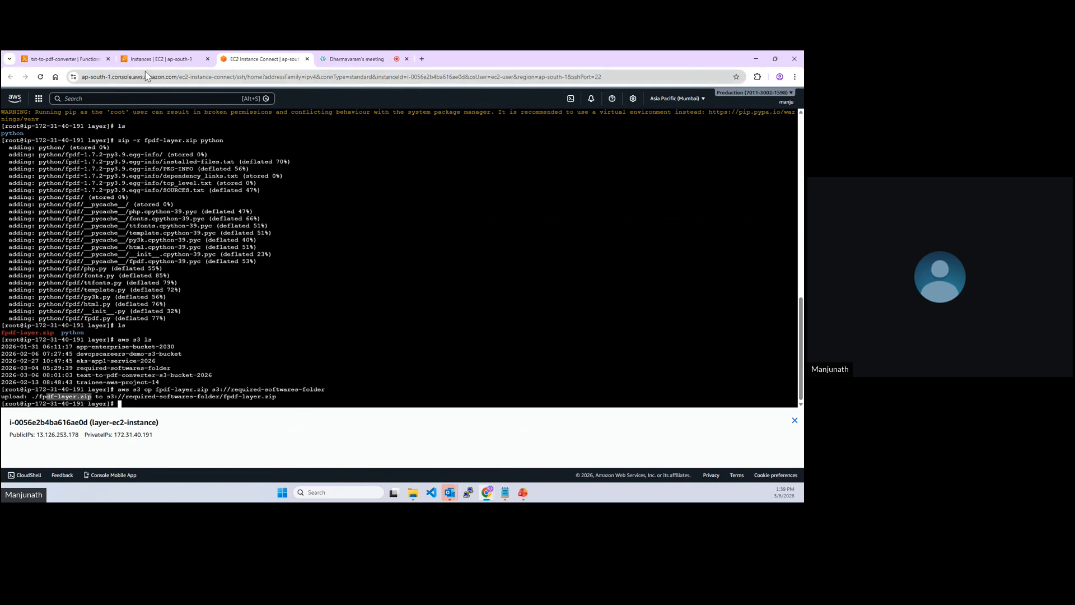
pyautogui.click(96, 60)
pyautogui.click(261, 60)
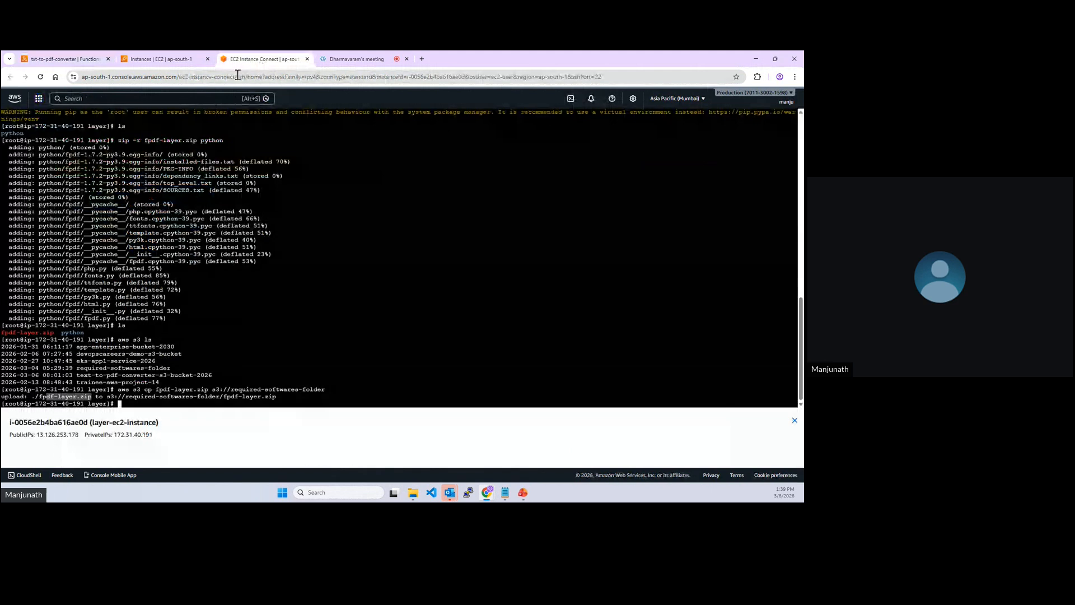
pyautogui.click(184, 60)
pyautogui.click(102, 99)
pyautogui.write('s3')
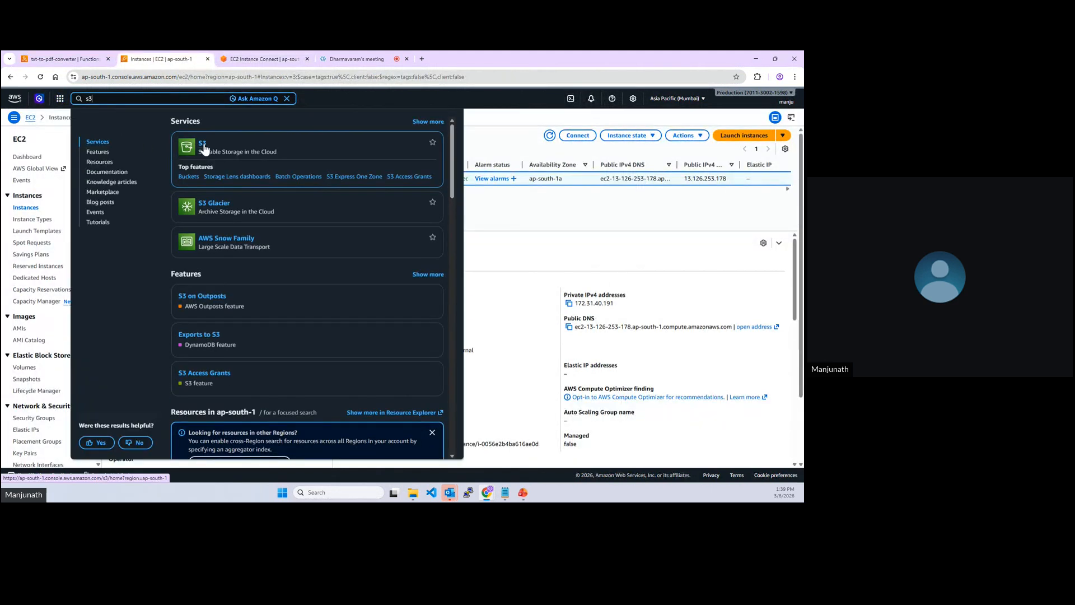
pyautogui.click(203, 144)
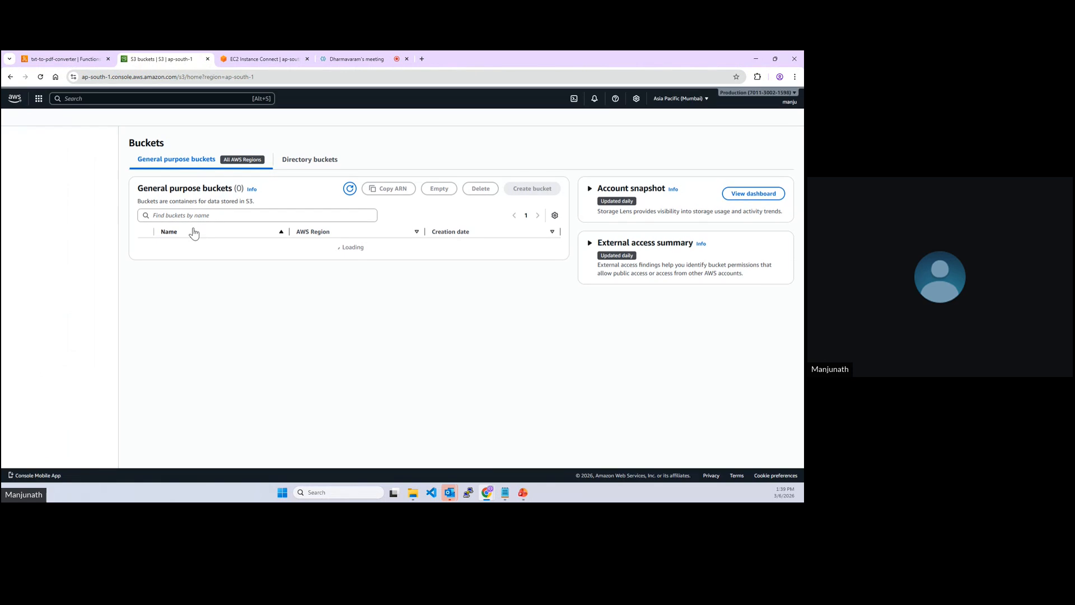
pyautogui.click(191, 284)
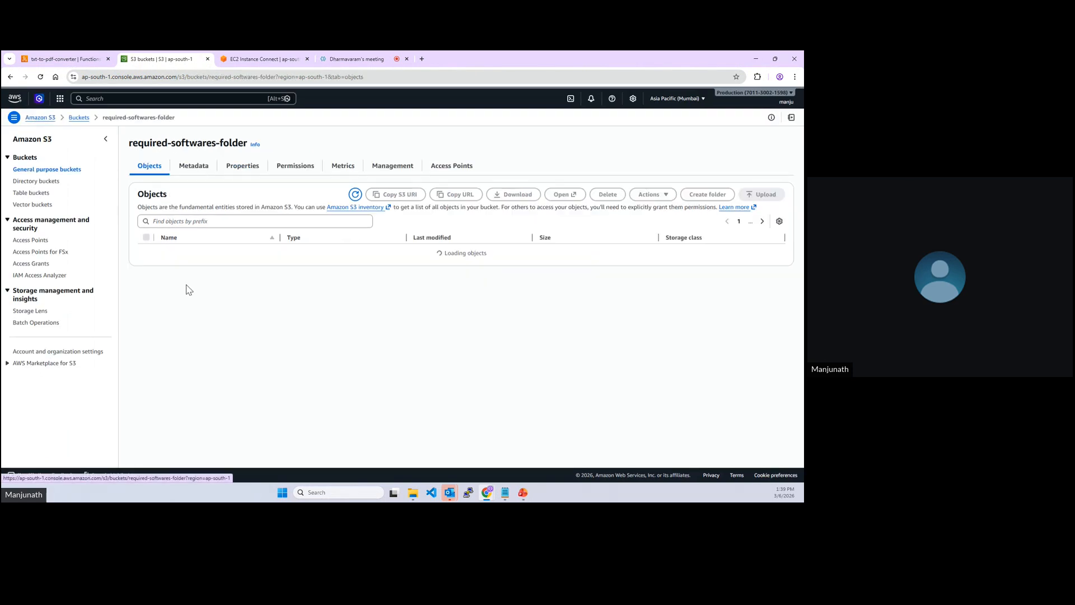
pyautogui.moveTo(210, 256); pyautogui.dragTo(167, 252)
pyautogui.click(276, 281)
pyautogui.moveTo(412, 255); pyautogui.dragTo(517, 253)
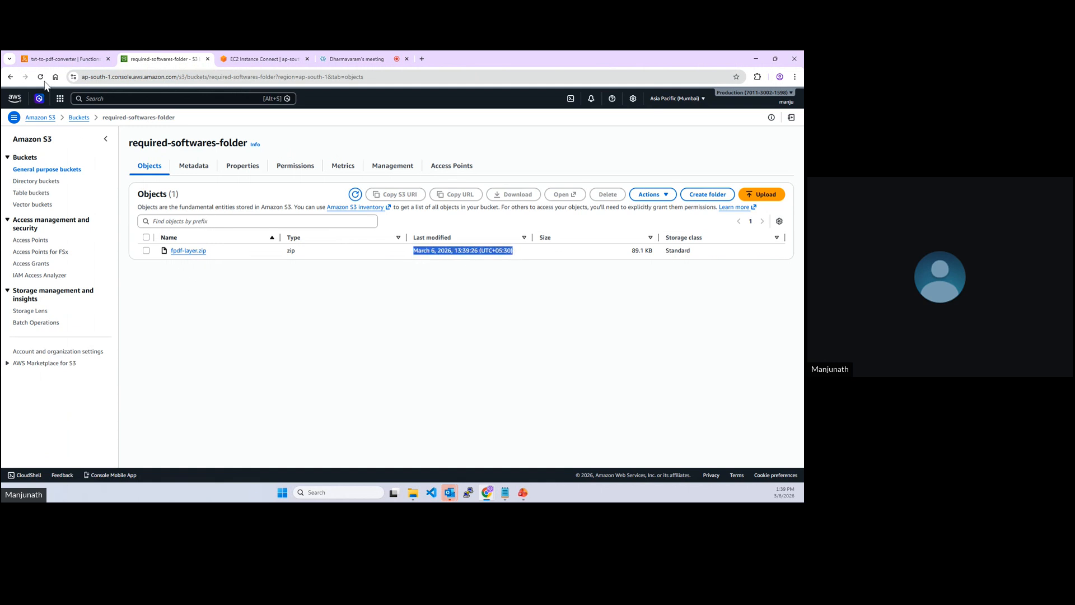
# Start creating a new Lambda layer in the Lambda console and name it fpdf-layer.
pyautogui.click(59, 59)
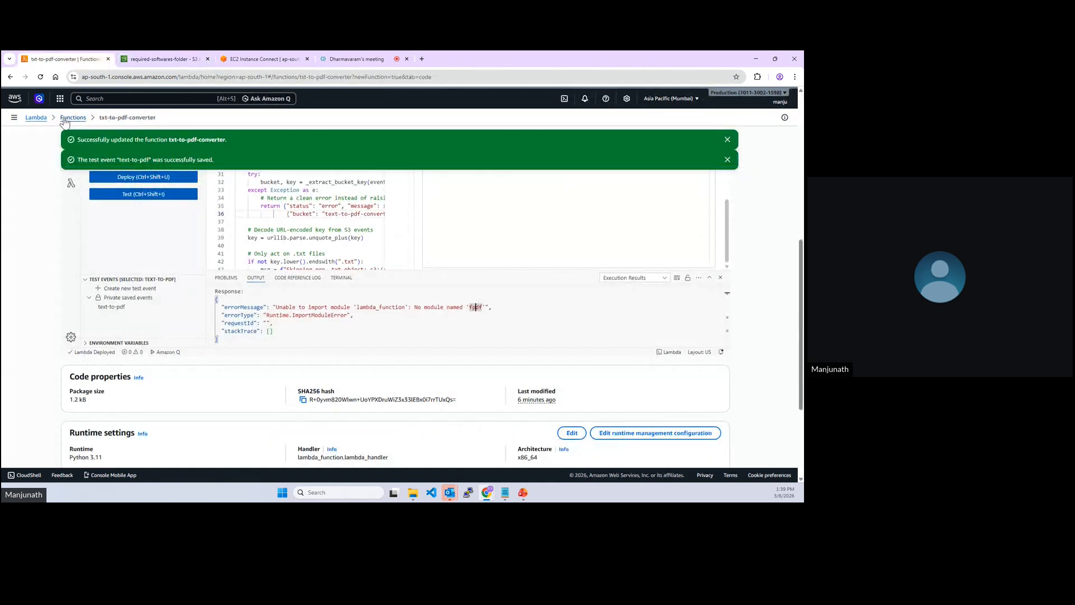
pyautogui.click(37, 118)
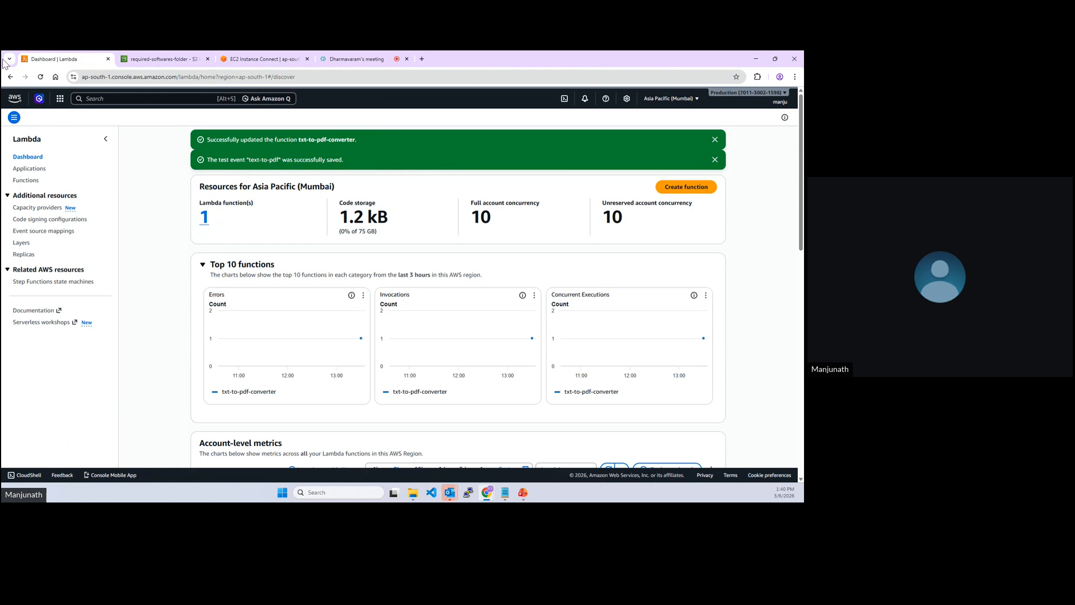
pyautogui.click(17, 246)
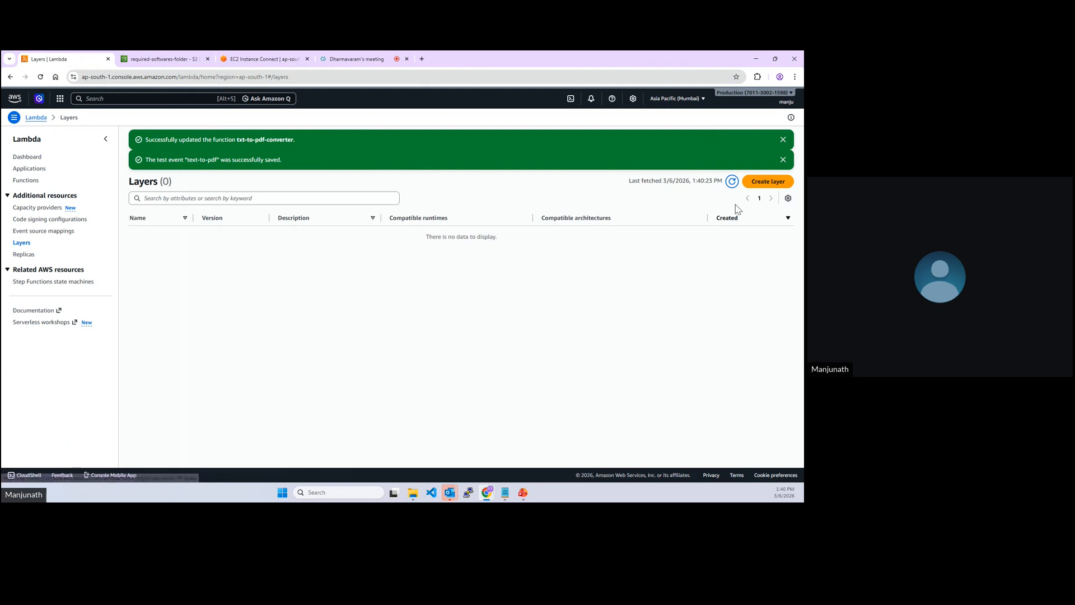
pyautogui.click(766, 184)
pyautogui.click(163, 231)
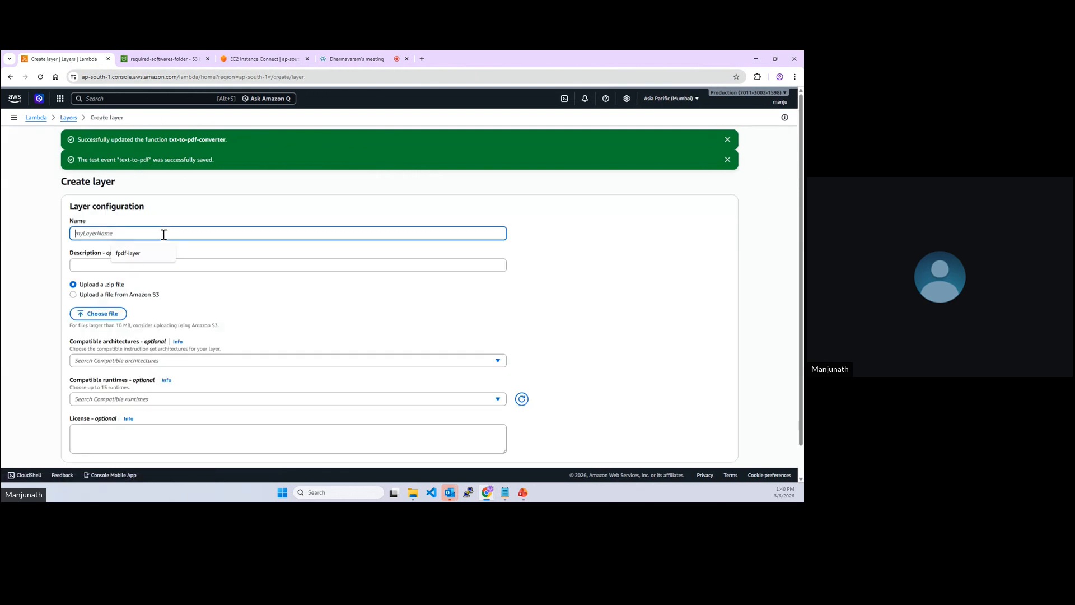
pyautogui.click(134, 254)
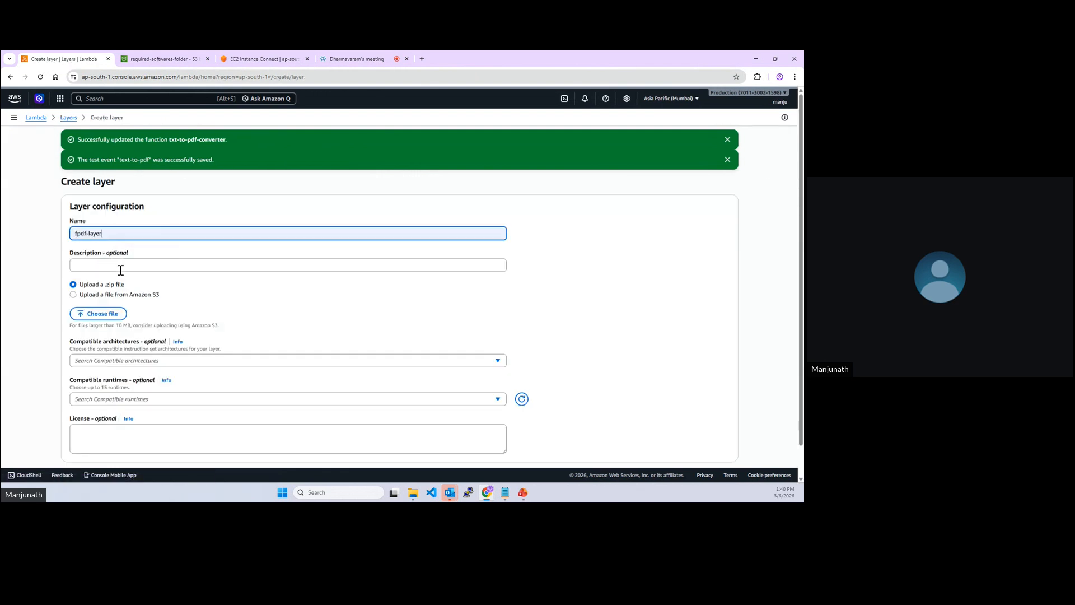
# Set the layer's source to an Amazon S3 file, using the object URL copied from fpdf-layer.zip in the required-softwares-folder bucket.
pyautogui.scroll(-2, 120, 270)
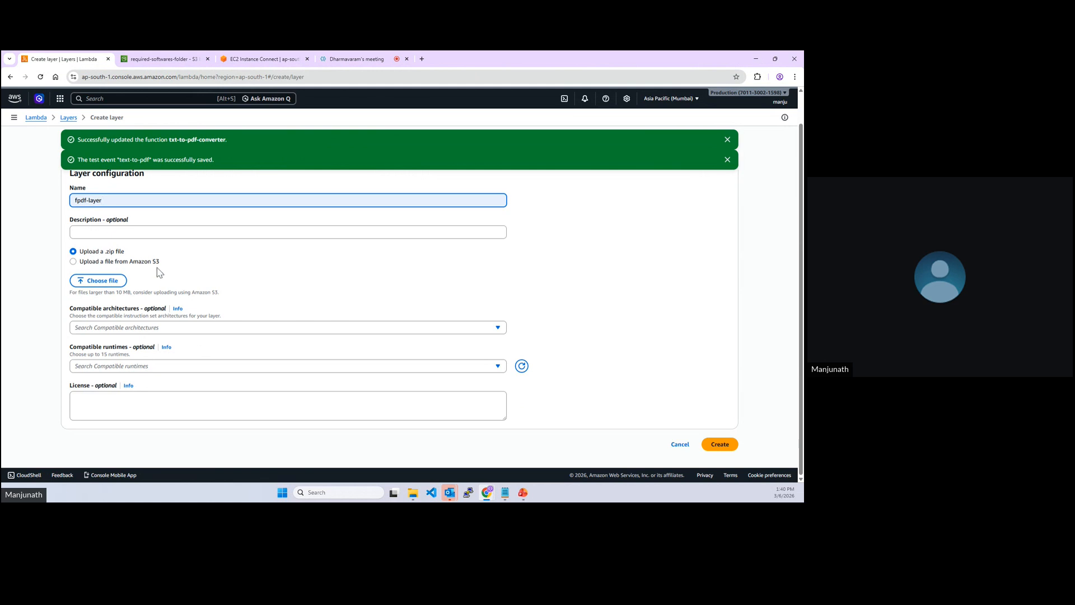
pyautogui.click(75, 262)
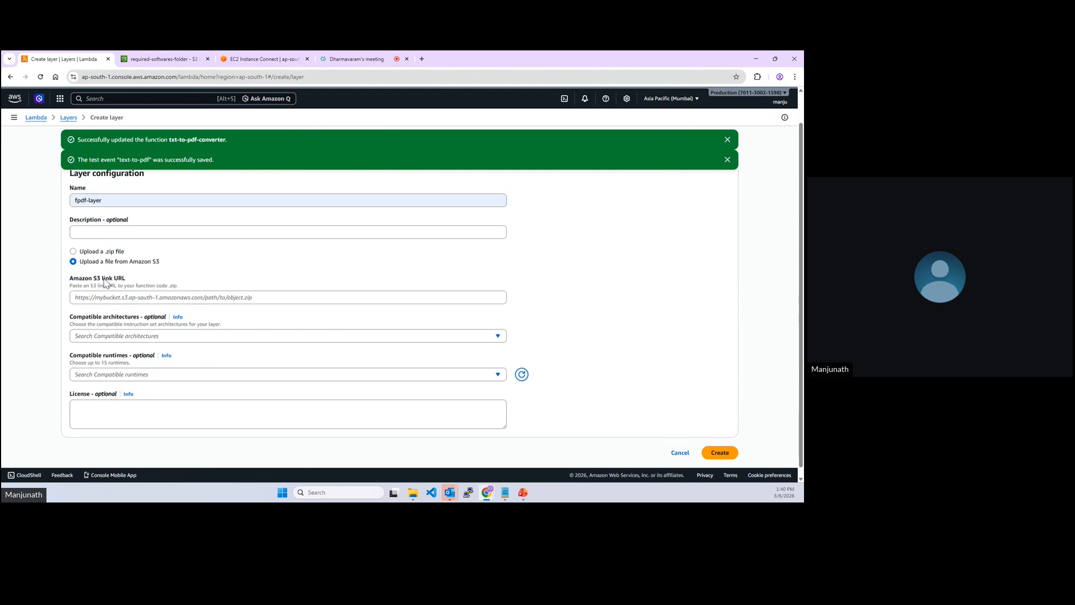
pyautogui.click(255, 299)
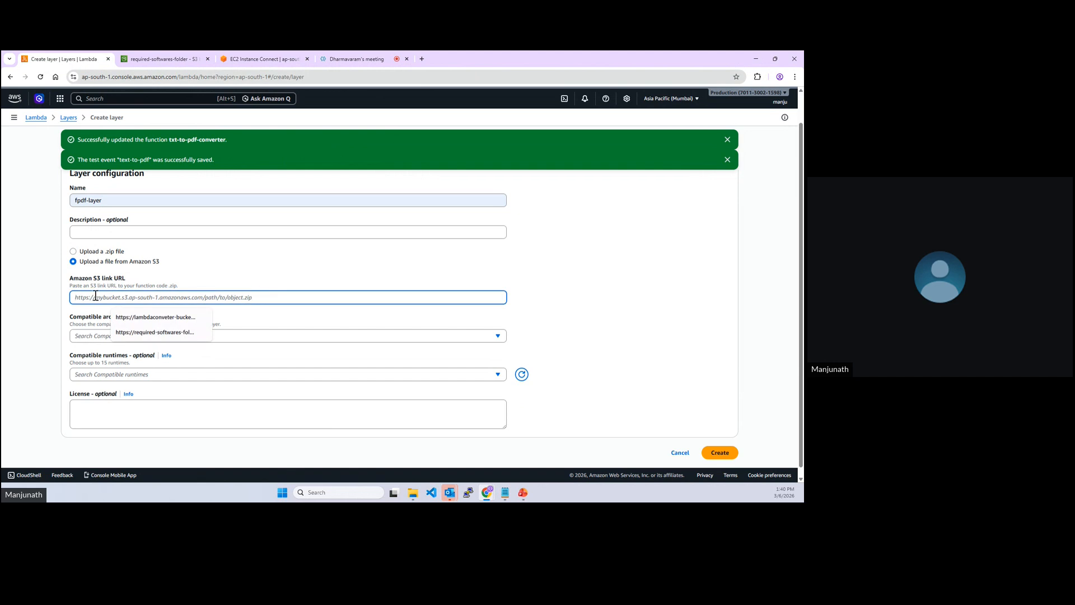
pyautogui.click(159, 60)
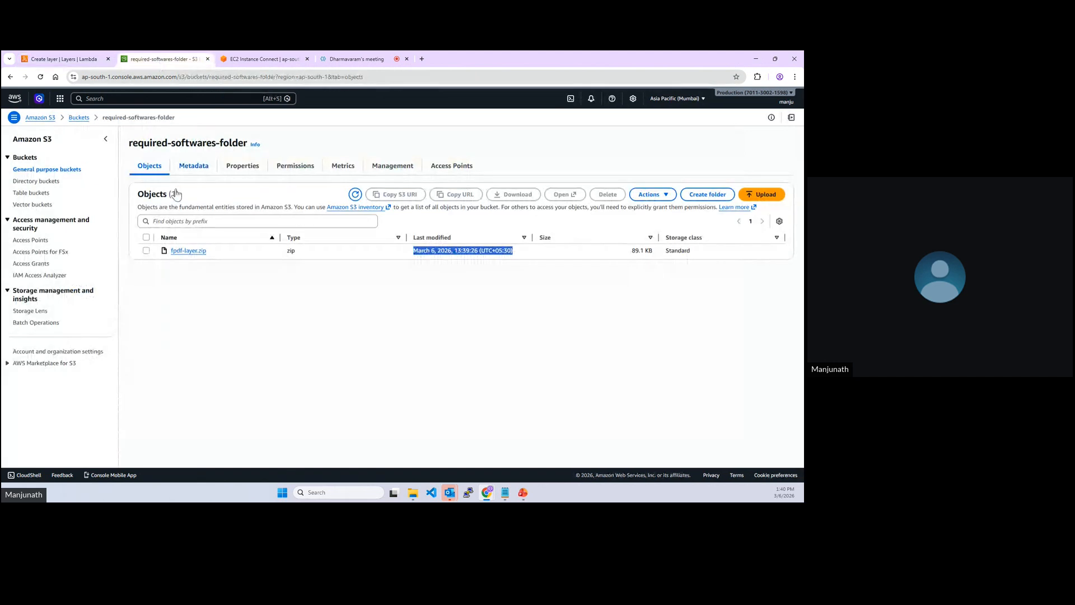
pyautogui.click(184, 253)
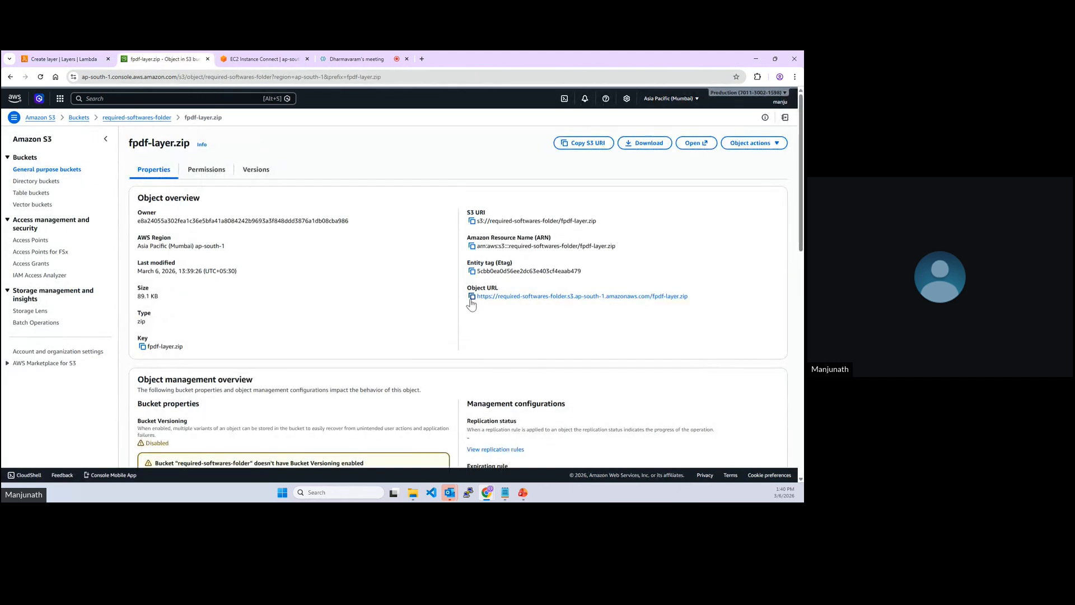
pyautogui.click(471, 297)
pyautogui.click(74, 59)
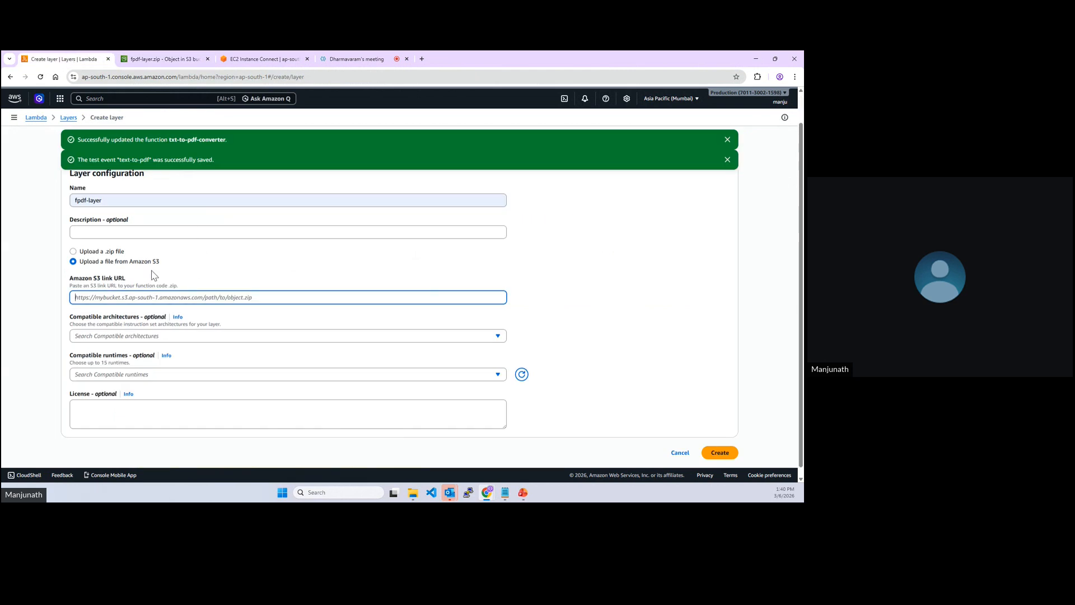
pyautogui.click(110, 297)
pyautogui.hotkey('ctrl', 'v')
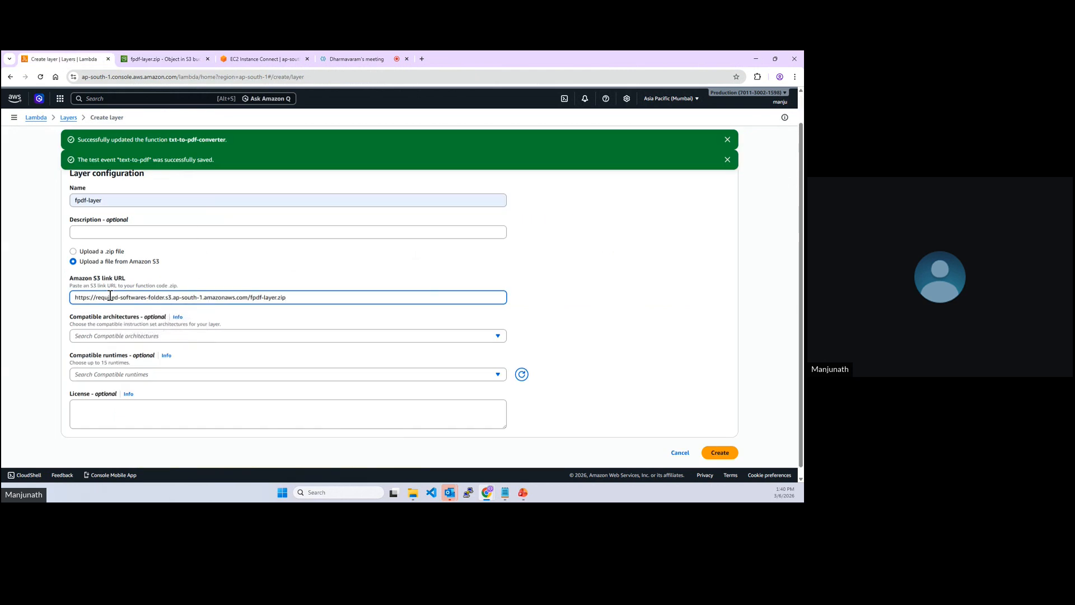
# Set the compatible architecture to x86_64 and the compatible runtime to Python 3.11, then create the layer.
pyautogui.scroll(-1, 137, 336)
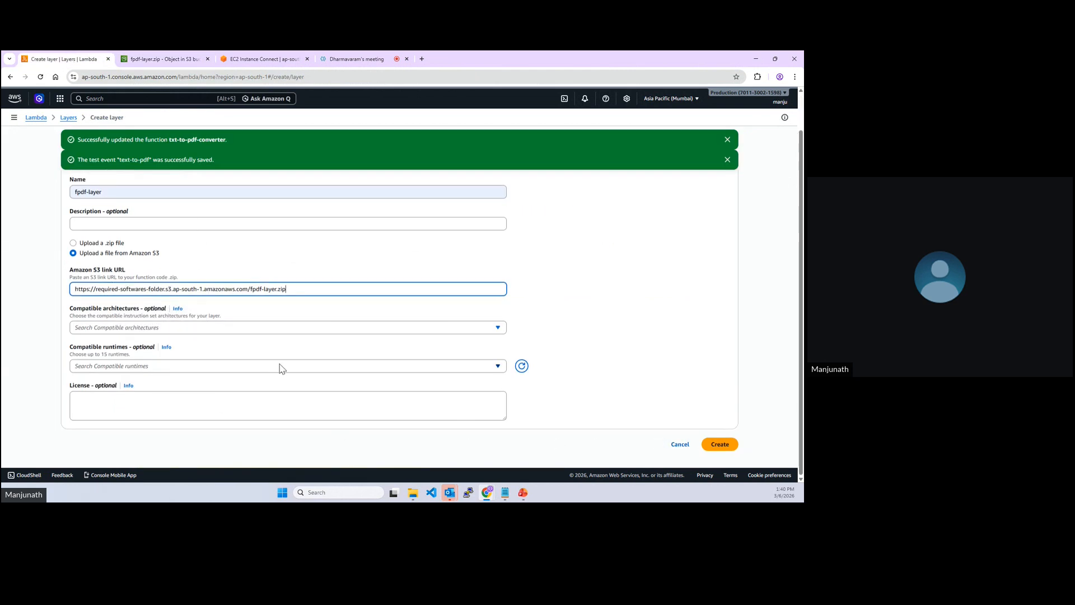
pyautogui.click(150, 331)
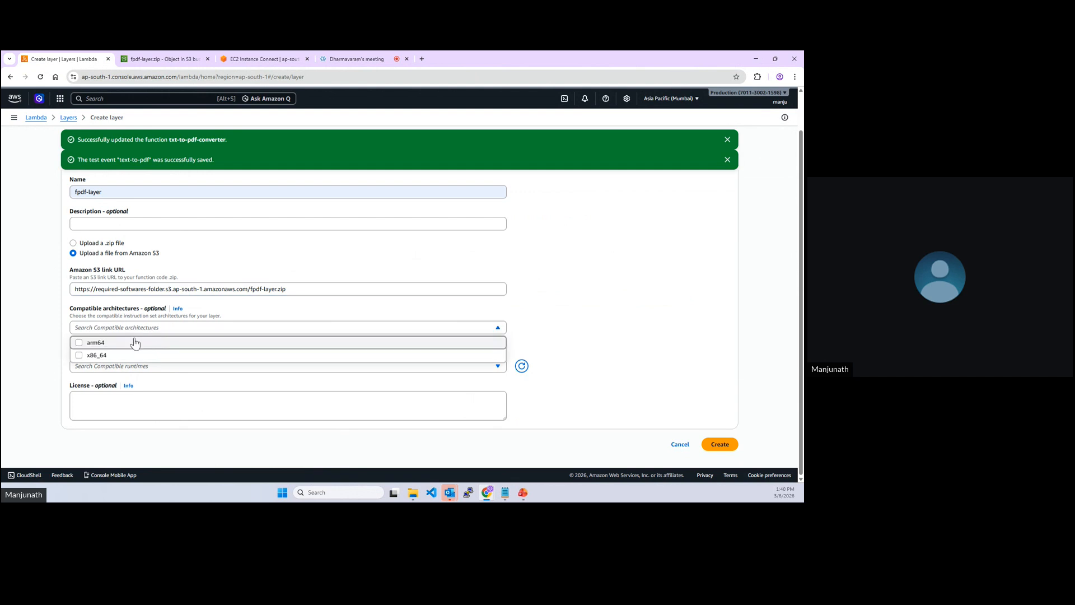
pyautogui.click(97, 356)
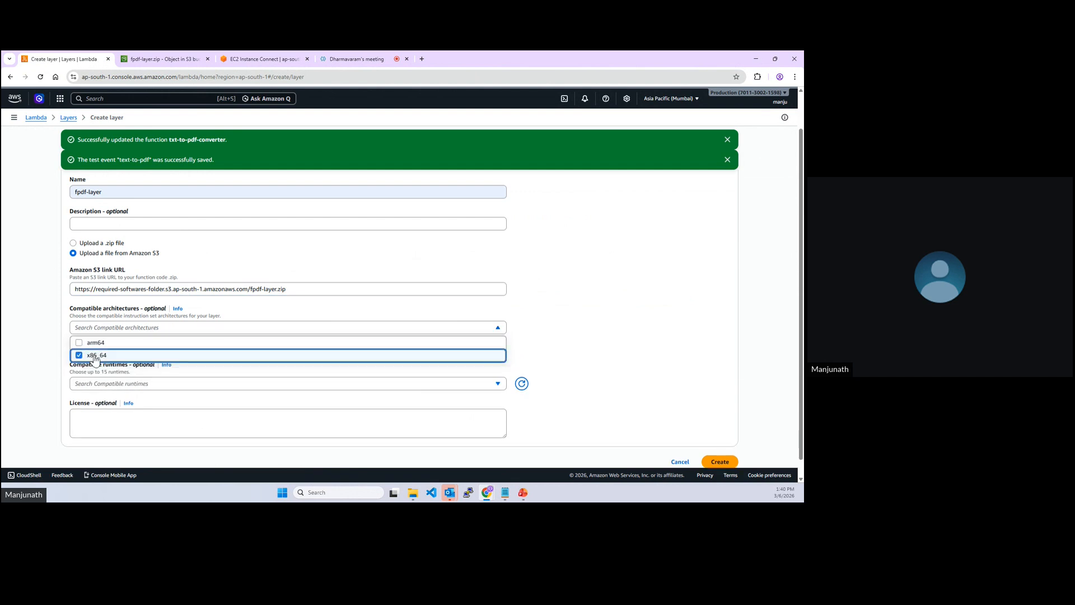
pyautogui.click(35, 364)
pyautogui.click(112, 384)
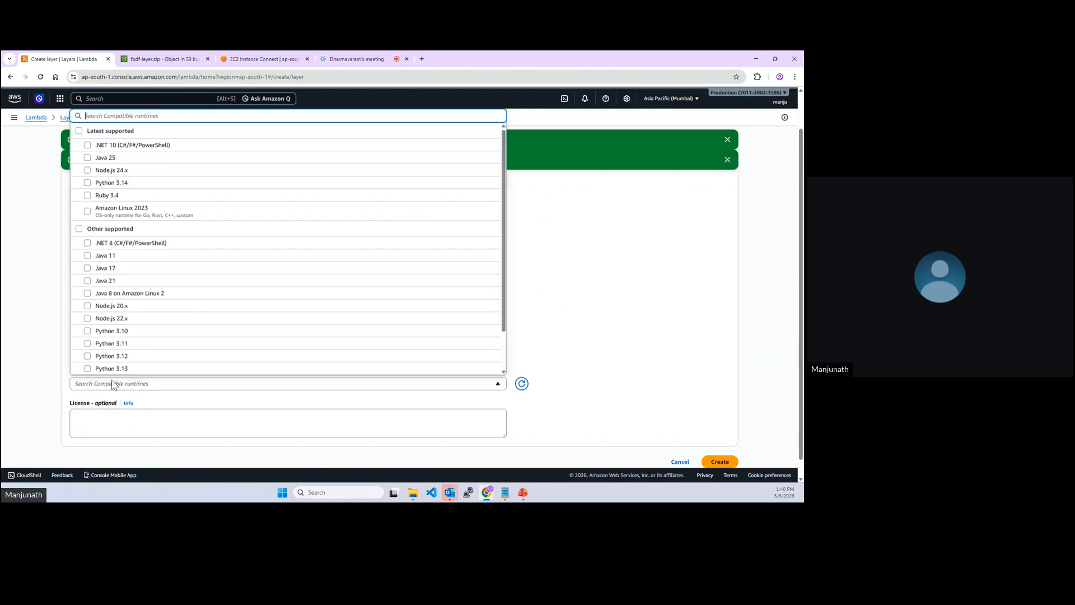
pyautogui.click(88, 346)
pyautogui.click(40, 375)
pyautogui.scroll(-1, 341, 379)
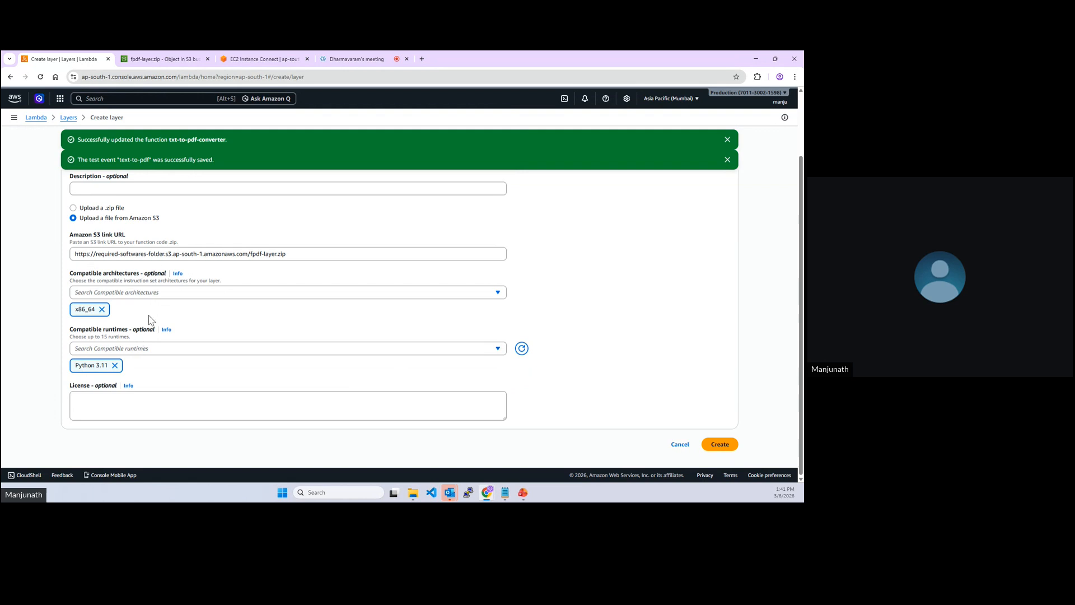
pyautogui.click(719, 447)
pyautogui.click(731, 140)
pyautogui.click(731, 139)
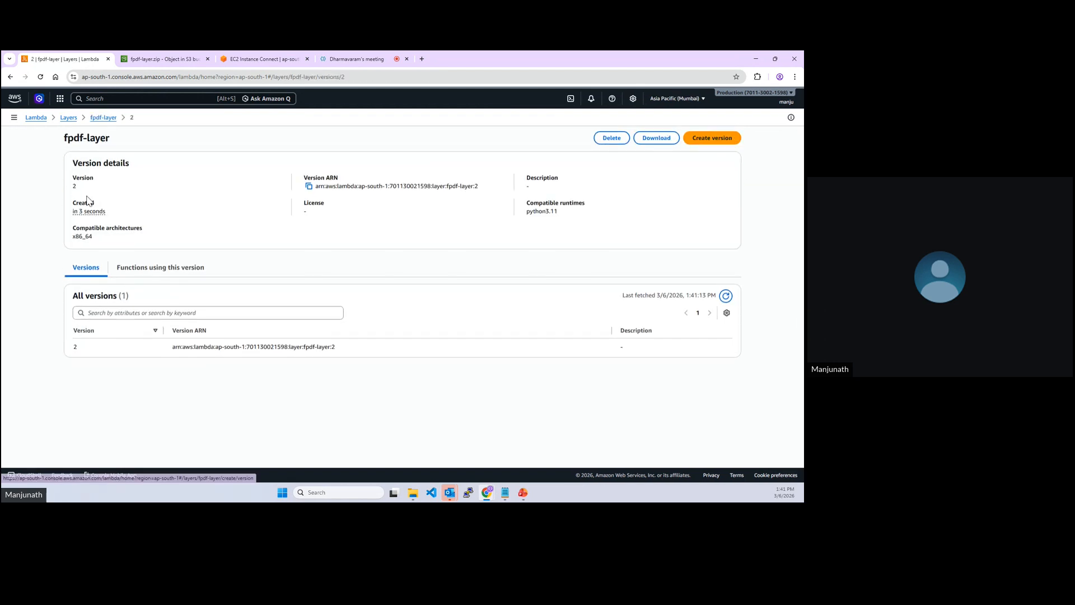
# Open the txt-to-pdf-converter function and check its overview and configuration settings for a place to attach layers.
pyautogui.click(36, 119)
pyautogui.click(28, 180)
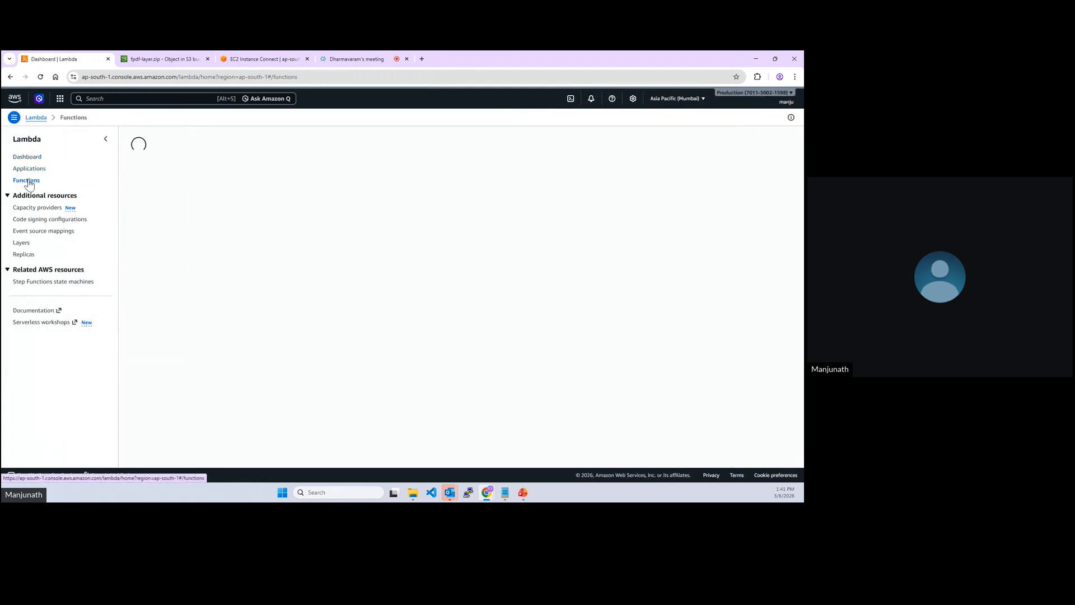
pyautogui.click(183, 191)
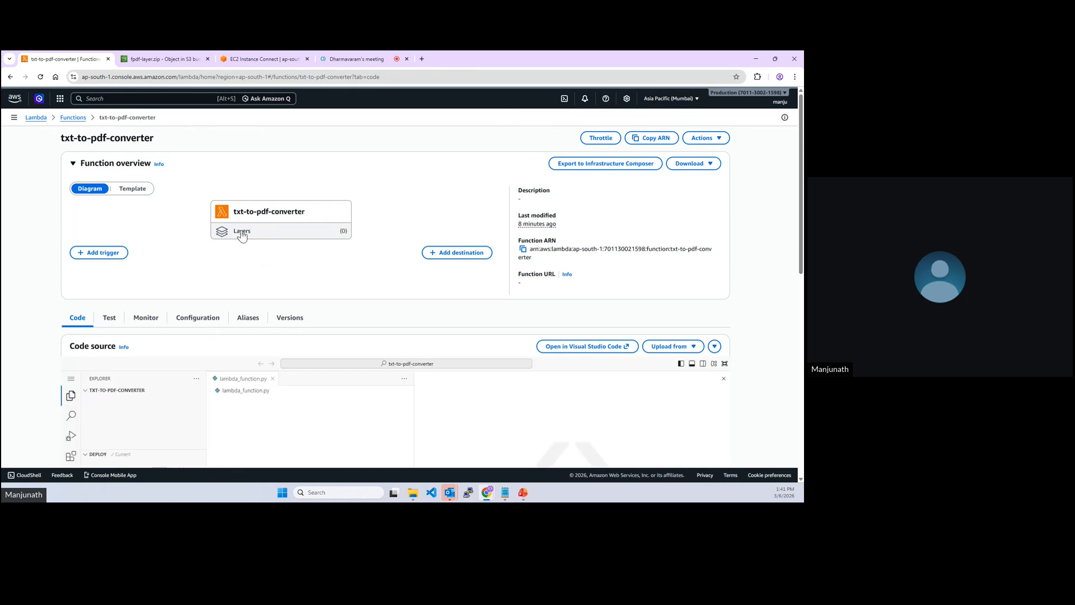
pyautogui.scroll(-1, 200, 284)
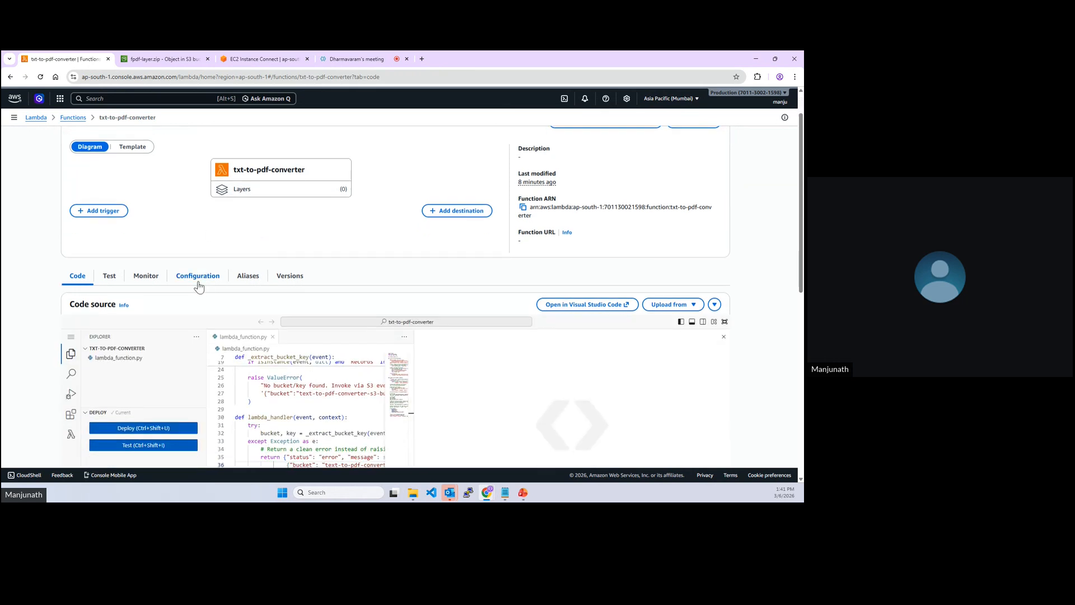
pyautogui.click(197, 276)
pyautogui.scroll(-3, 146, 342)
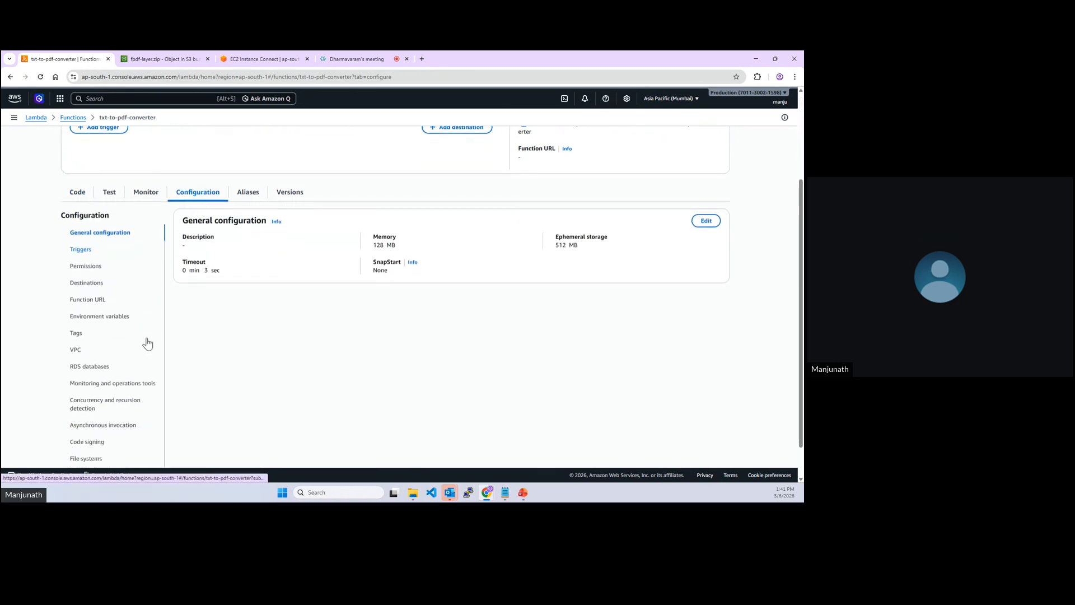
pyautogui.scroll(3, 146, 342)
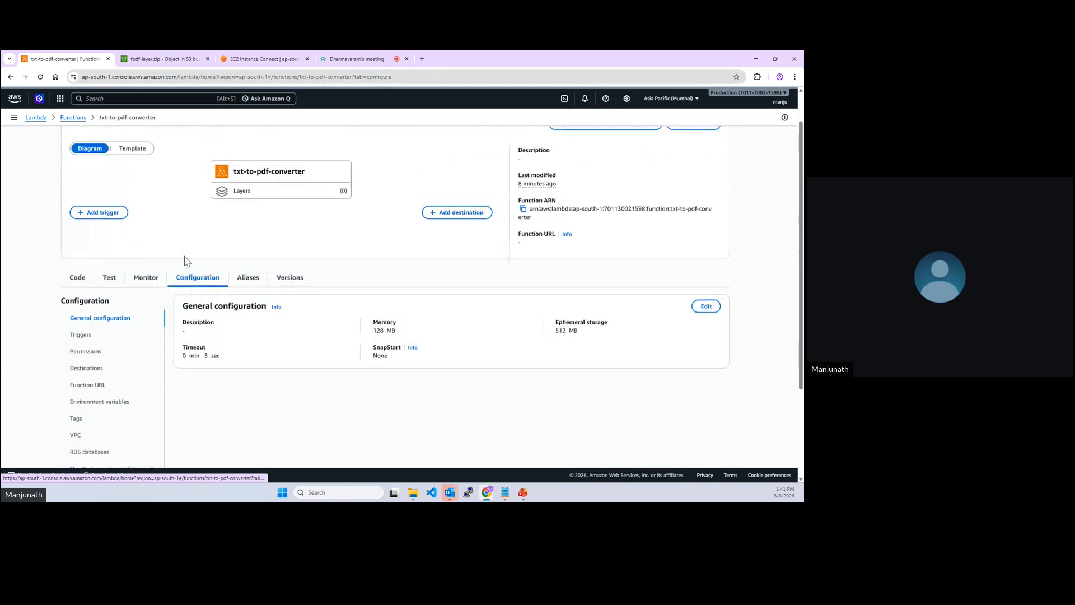
pyautogui.click(262, 193)
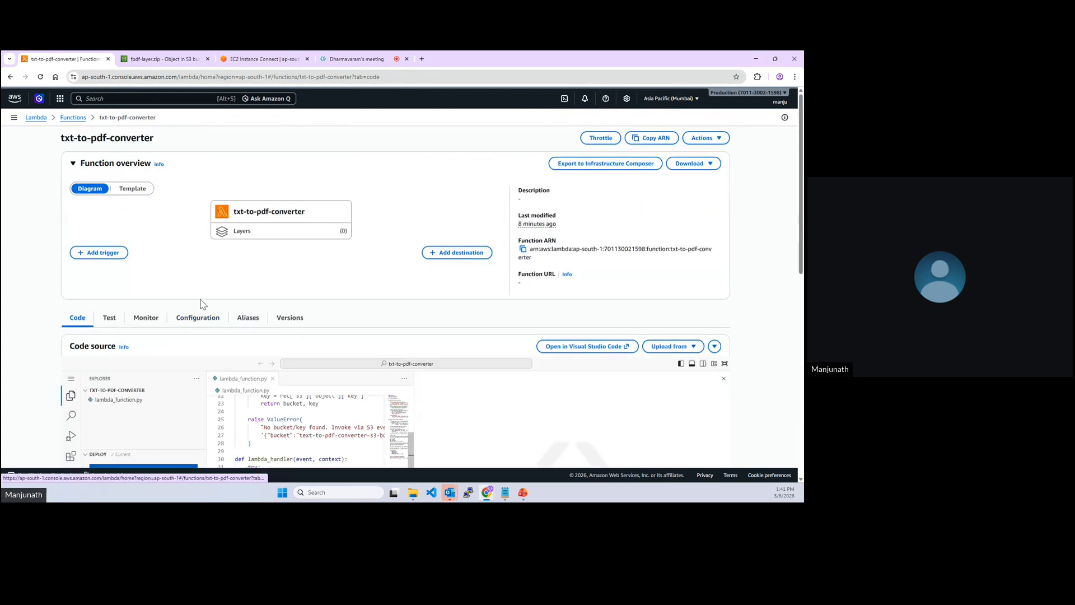
# Locate the Layers section below the runtime settings on the txt-to-pdf-converter function's code page.
pyautogui.scroll(-3, 203, 290)
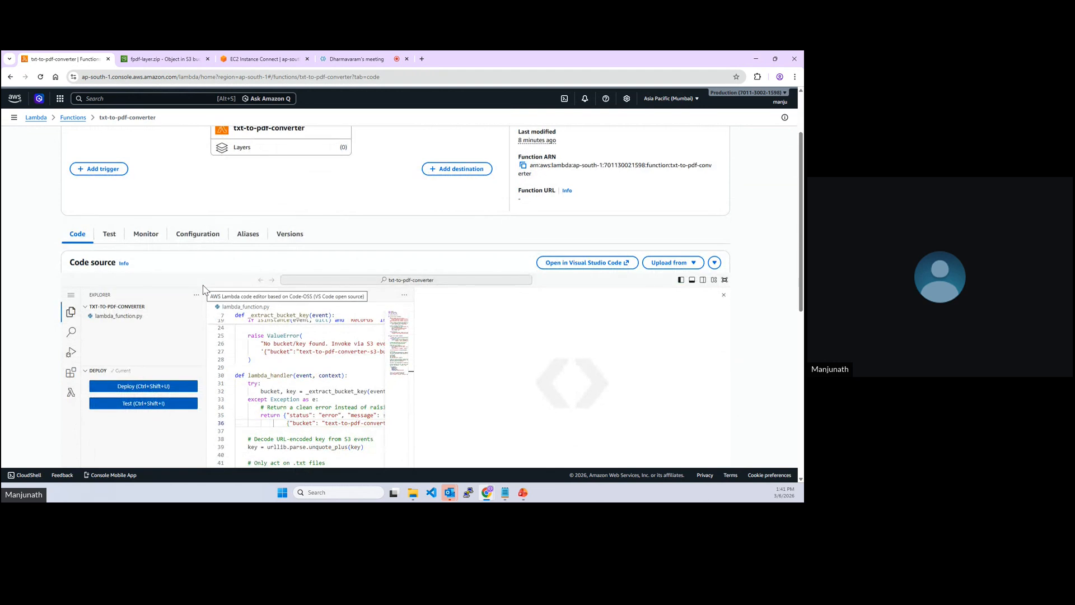
pyautogui.scroll(-8, 257, 152)
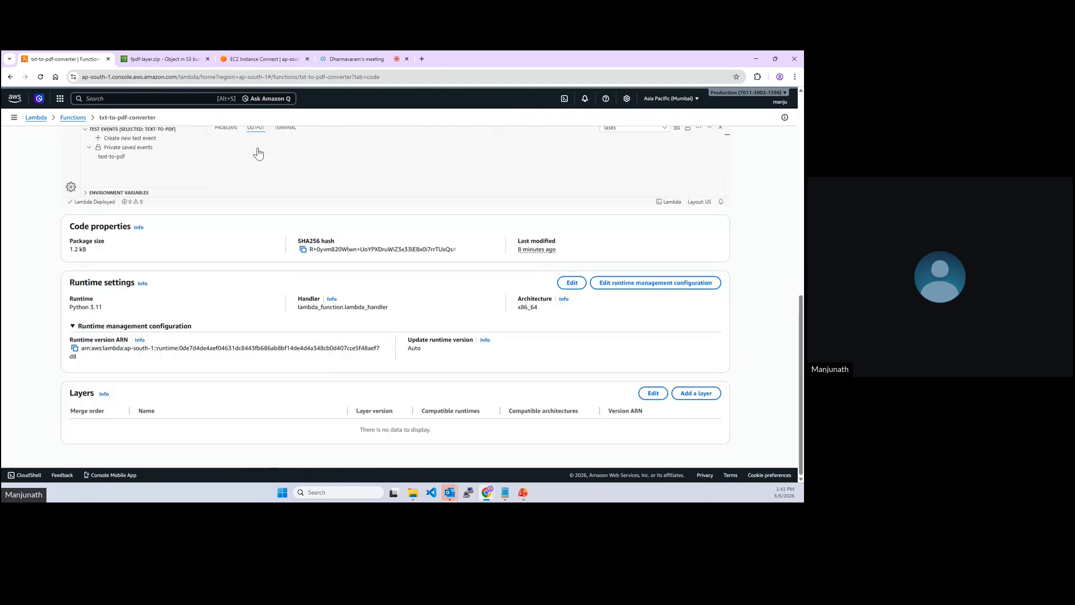
pyautogui.scroll(6, 201, 319)
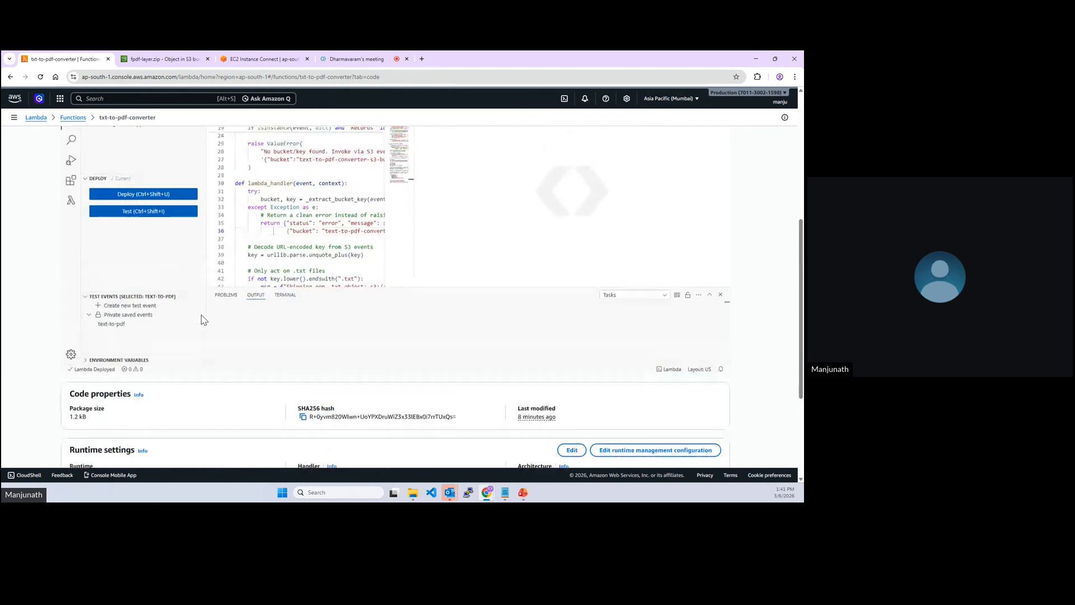
pyautogui.scroll(10, 269, 280)
pyautogui.scroll(-15, 246, 336)
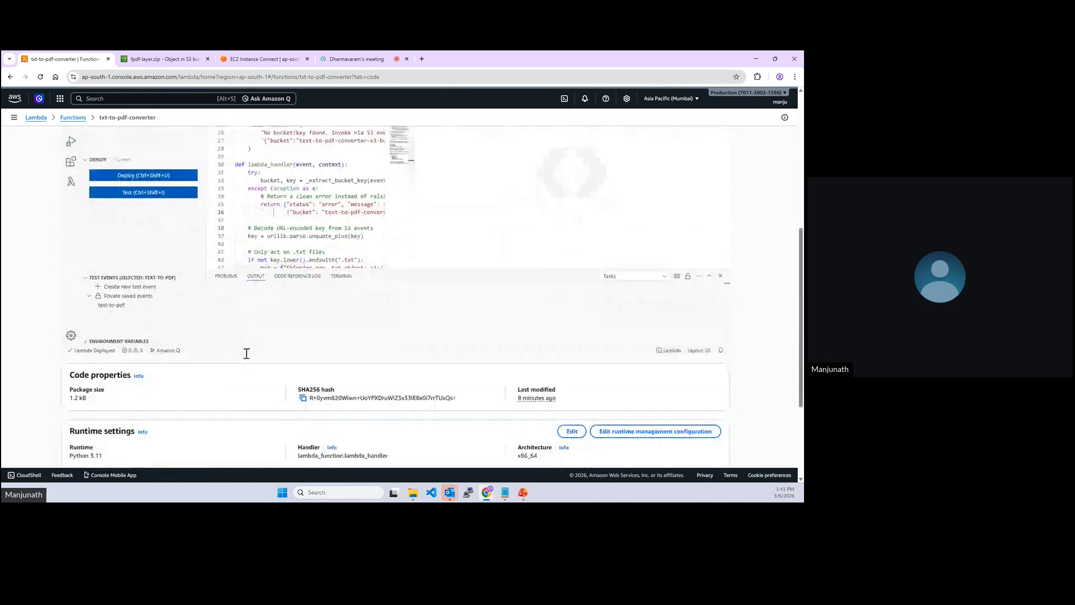
pyautogui.moveTo(71, 394); pyautogui.dragTo(91, 396)
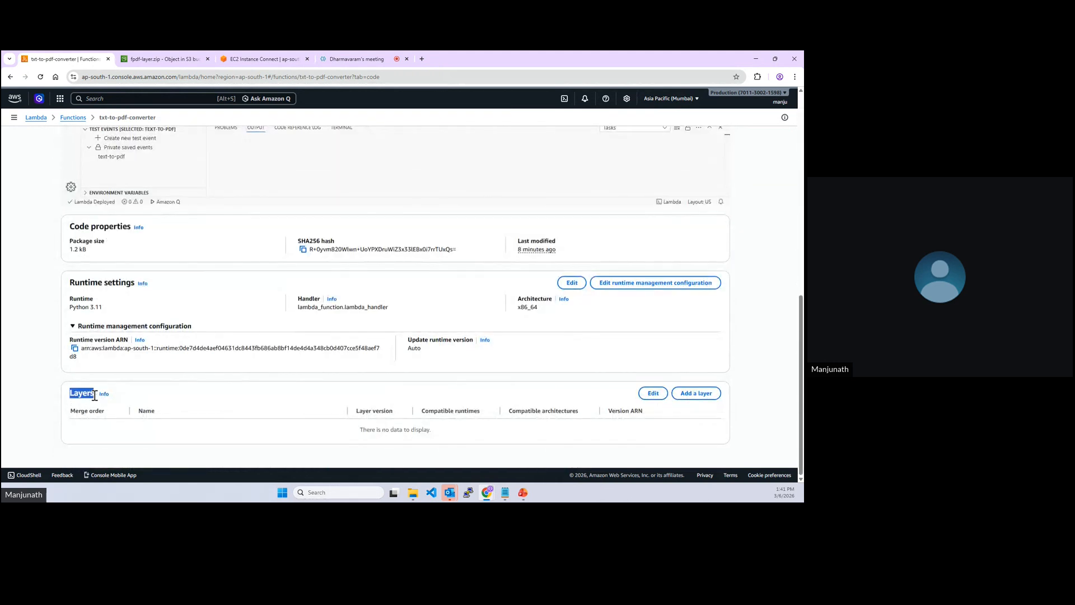
# Add version 2 of the custom layer fpdf-layer to the txt-to-pdf-converter function.
pyautogui.click(688, 396)
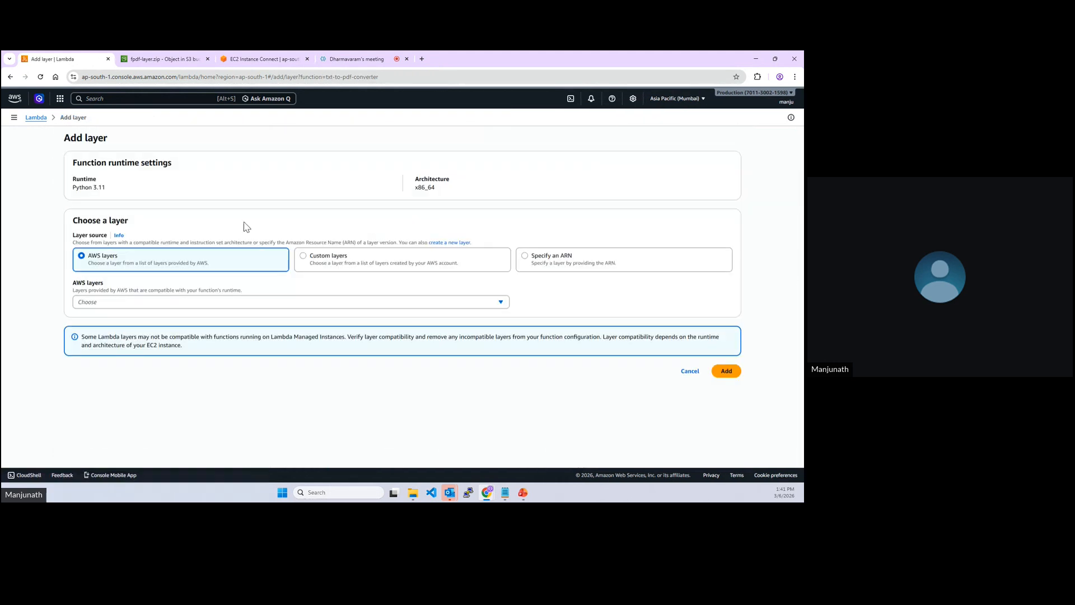
pyautogui.click(127, 303)
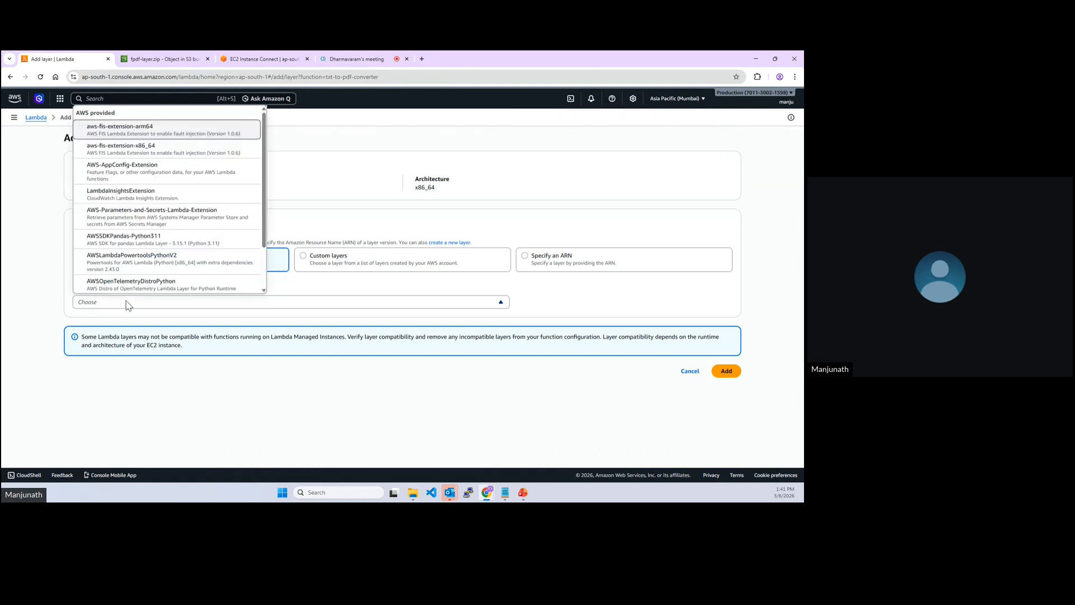
pyautogui.click(34, 316)
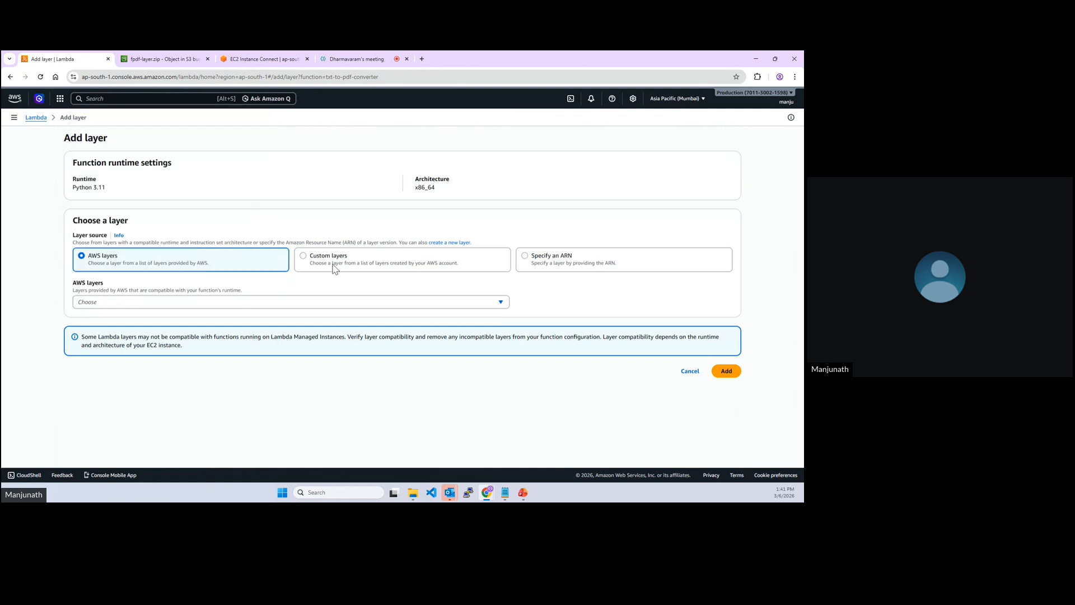
pyautogui.click(303, 256)
pyautogui.click(208, 303)
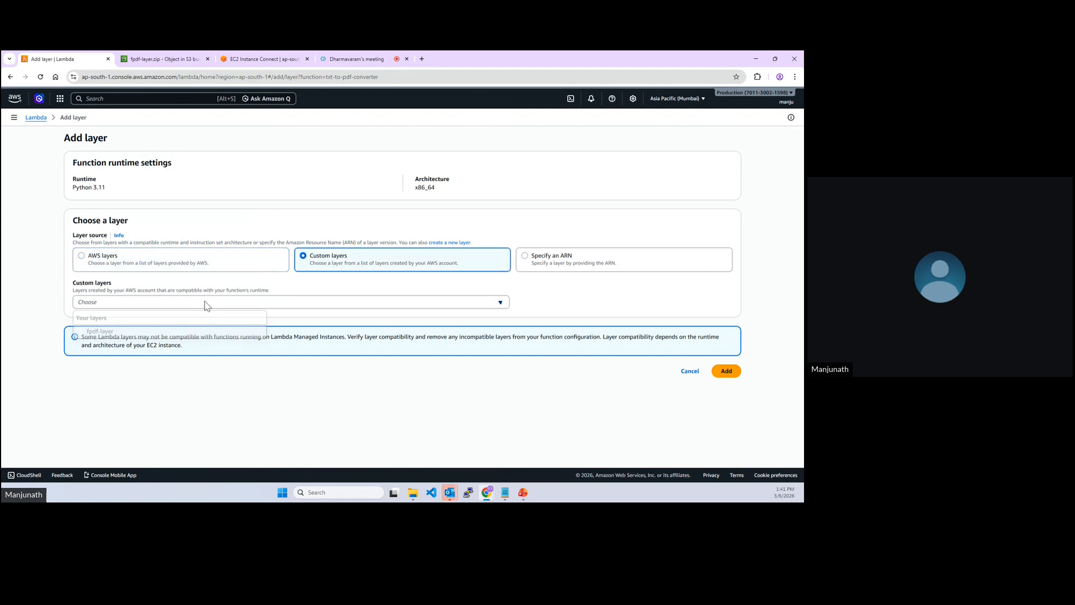
pyautogui.click(102, 332)
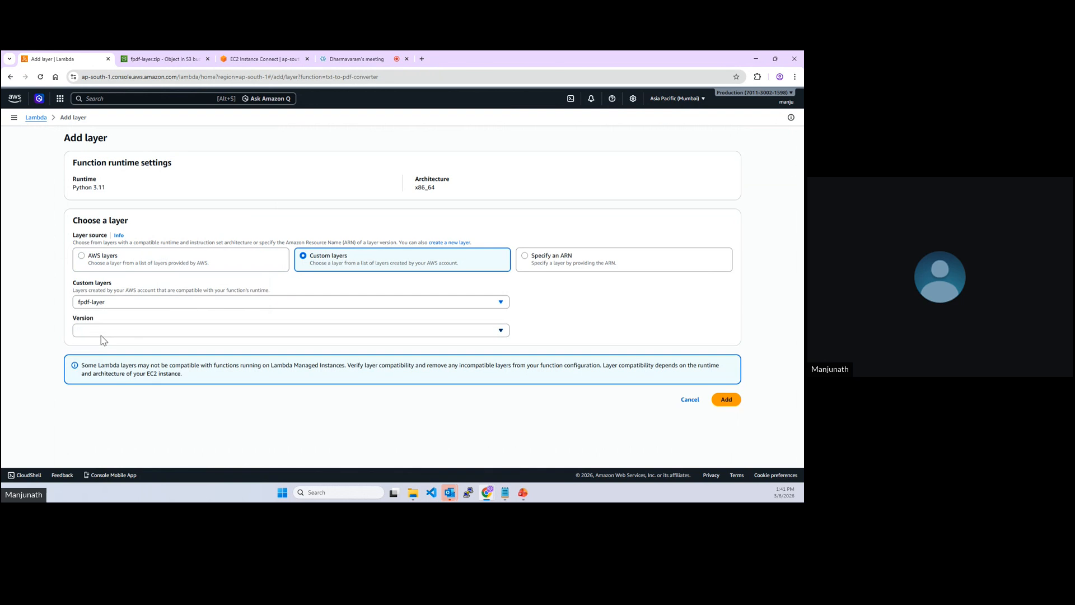
pyautogui.click(180, 331)
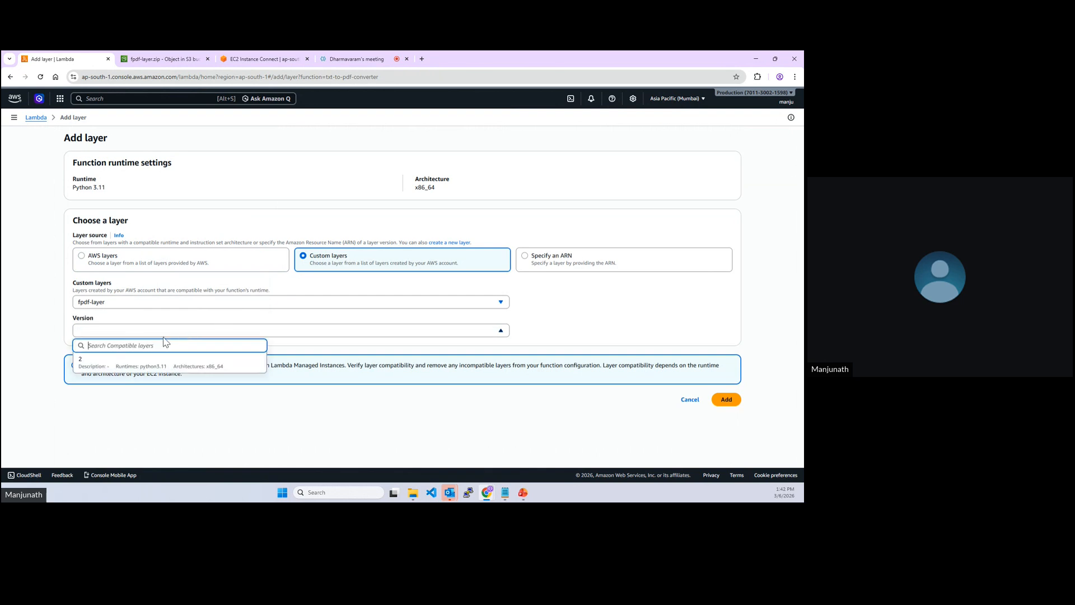
pyautogui.click(111, 371)
pyautogui.click(726, 399)
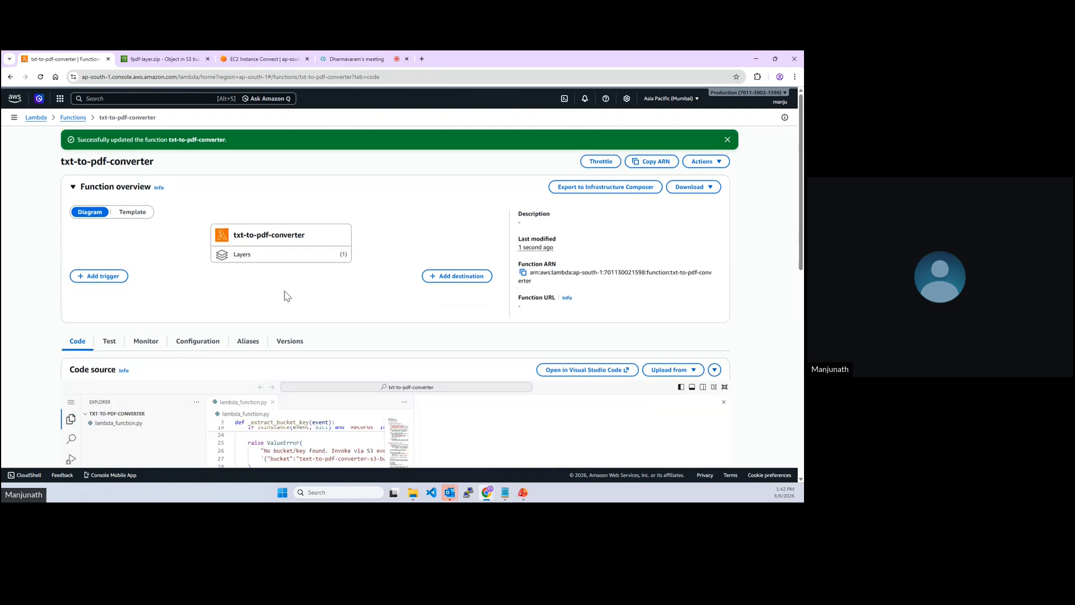
# Run the function's text-to-pdf test event and review the status and response in the enlarged execution output.
pyautogui.scroll(-2, 286, 296)
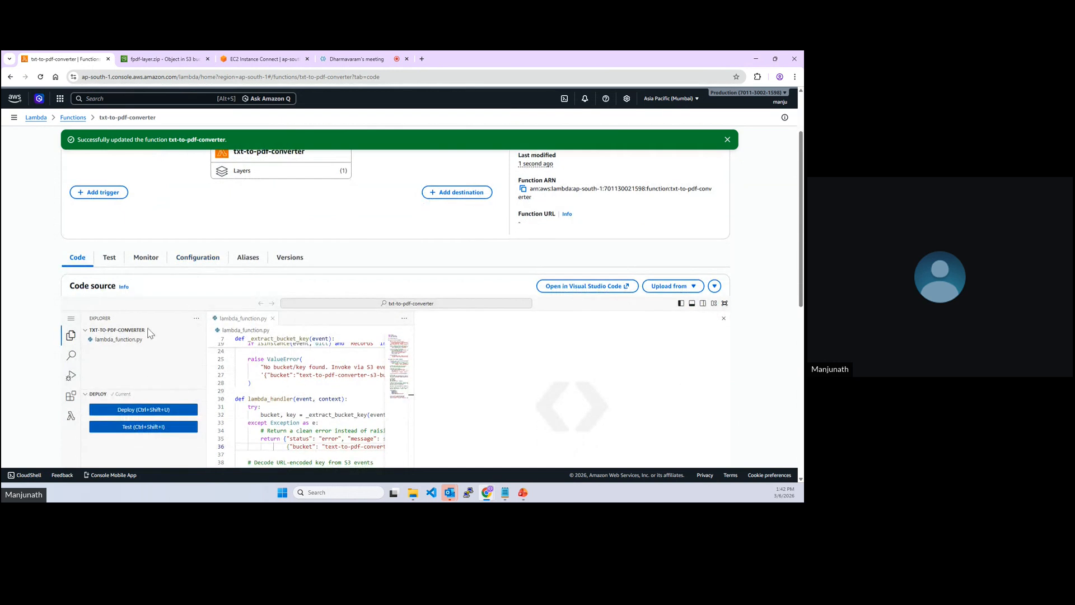
pyautogui.scroll(-1, 150, 407)
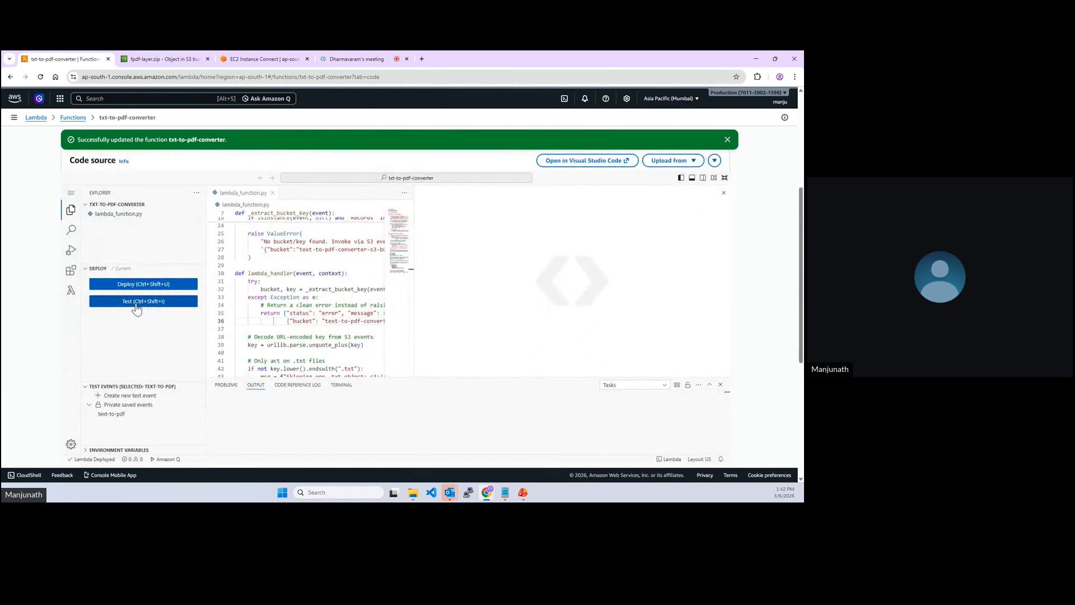
pyautogui.scroll(3, 521, 409)
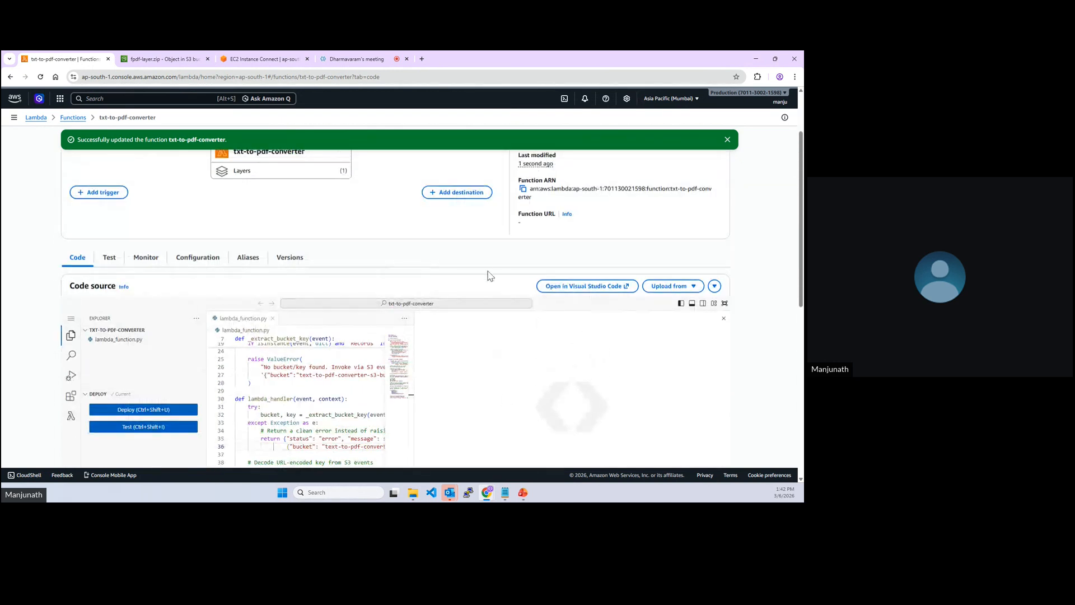
pyautogui.scroll(-4, 487, 274)
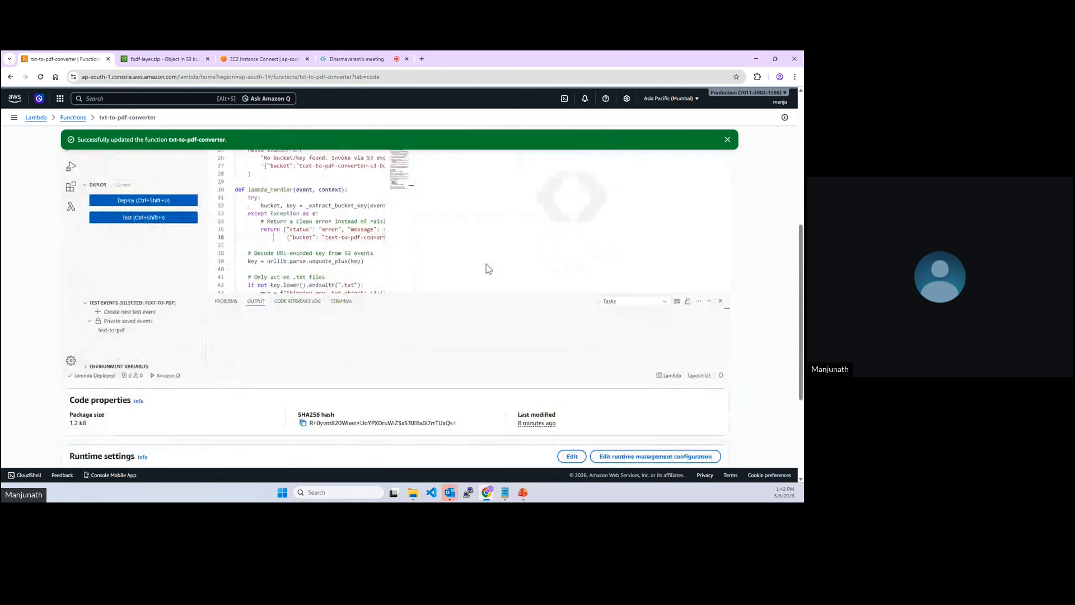
pyautogui.click(155, 222)
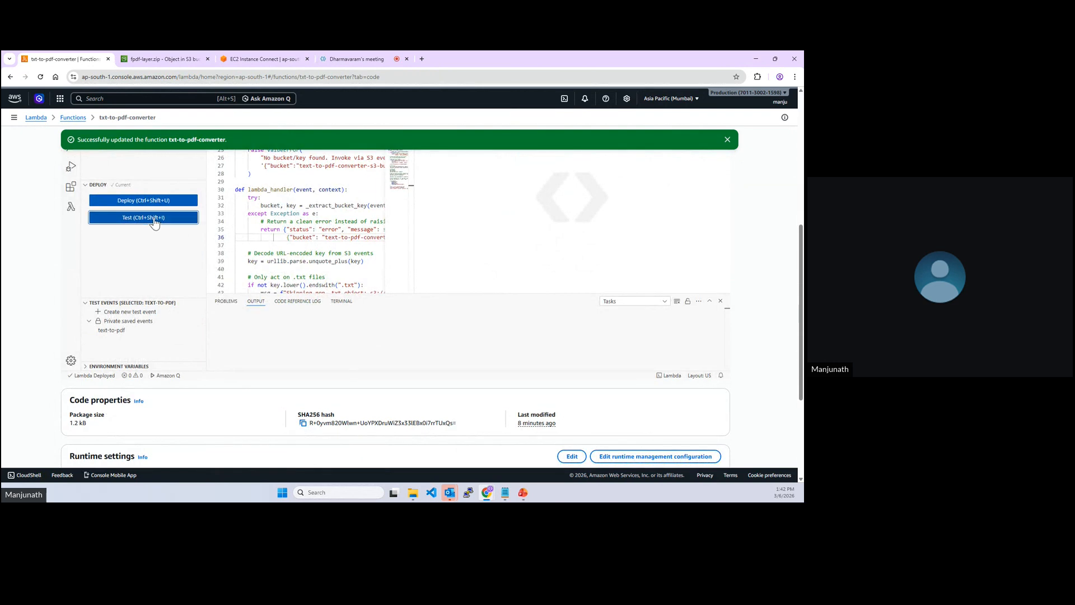
pyautogui.scroll(2, 443, 341)
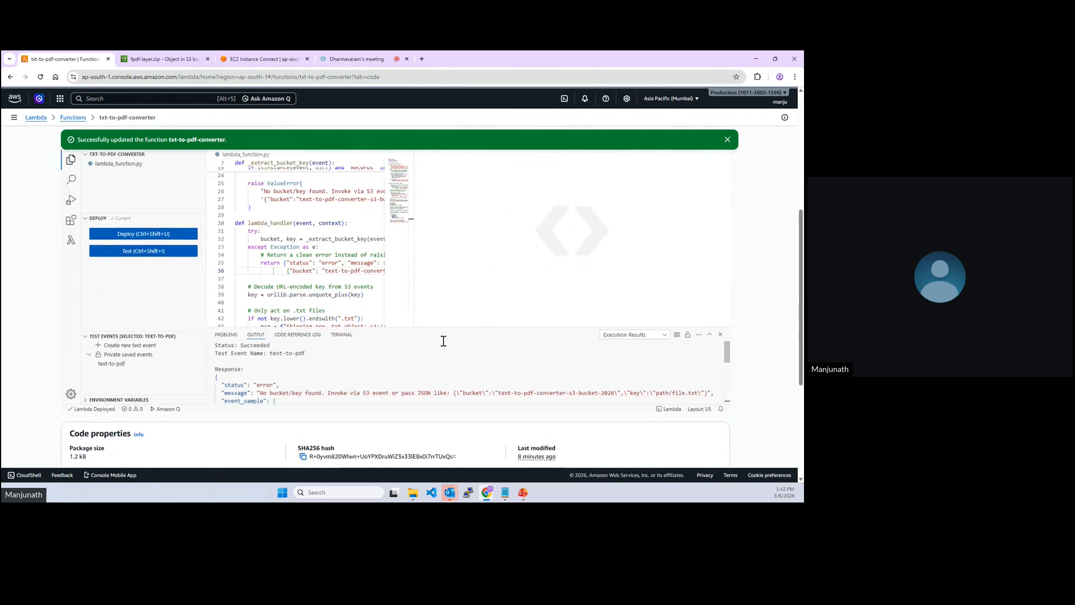
pyautogui.moveTo(409, 379); pyautogui.dragTo(409, 259)
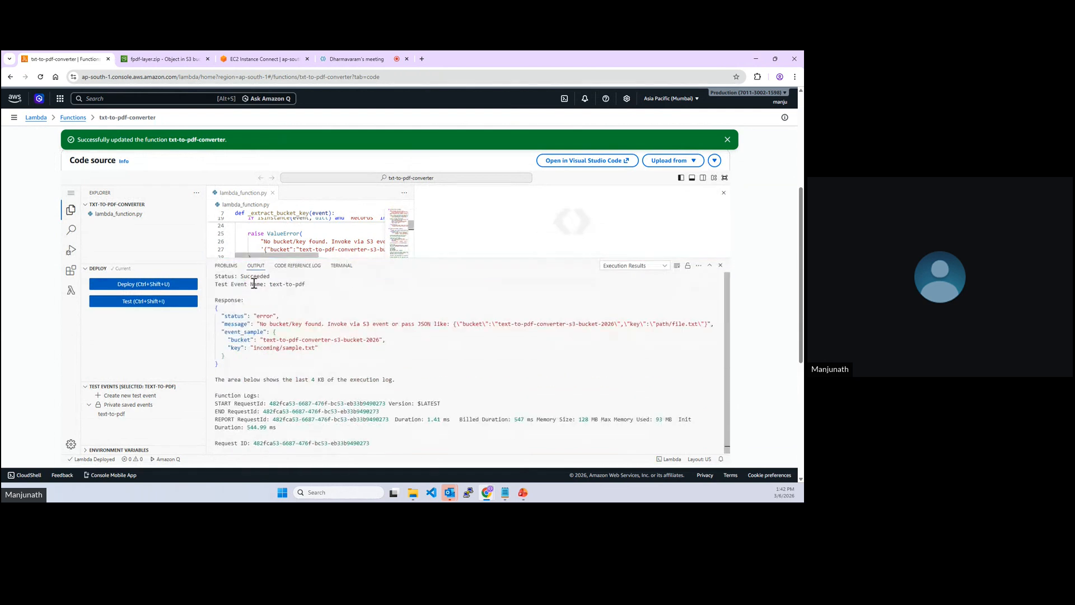
pyautogui.moveTo(270, 276); pyautogui.dragTo(216, 276)
pyautogui.doubleClick(270, 277)
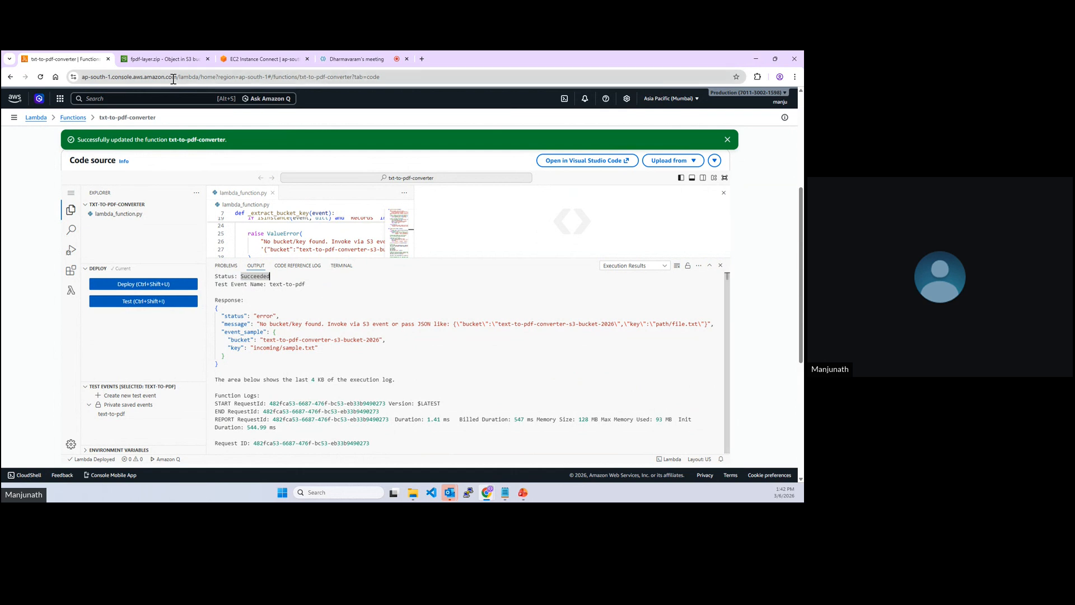
# Open text-to-pdf-converter-s3-bucket-2026 in S3 and locate the event notifications section in its properties.
pyautogui.click(175, 62)
pyautogui.click(80, 118)
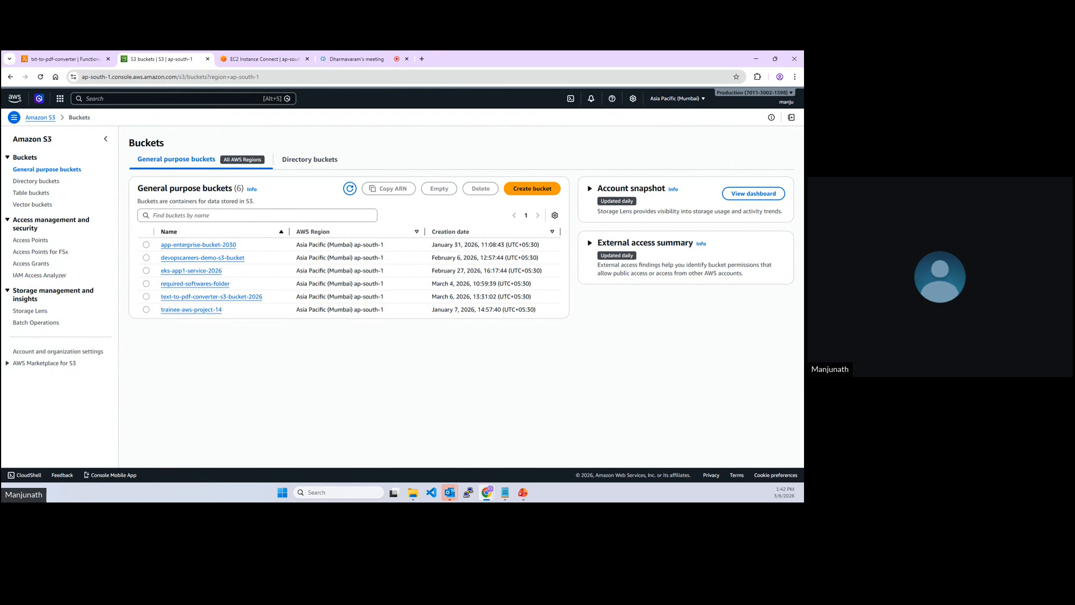
pyautogui.click(196, 299)
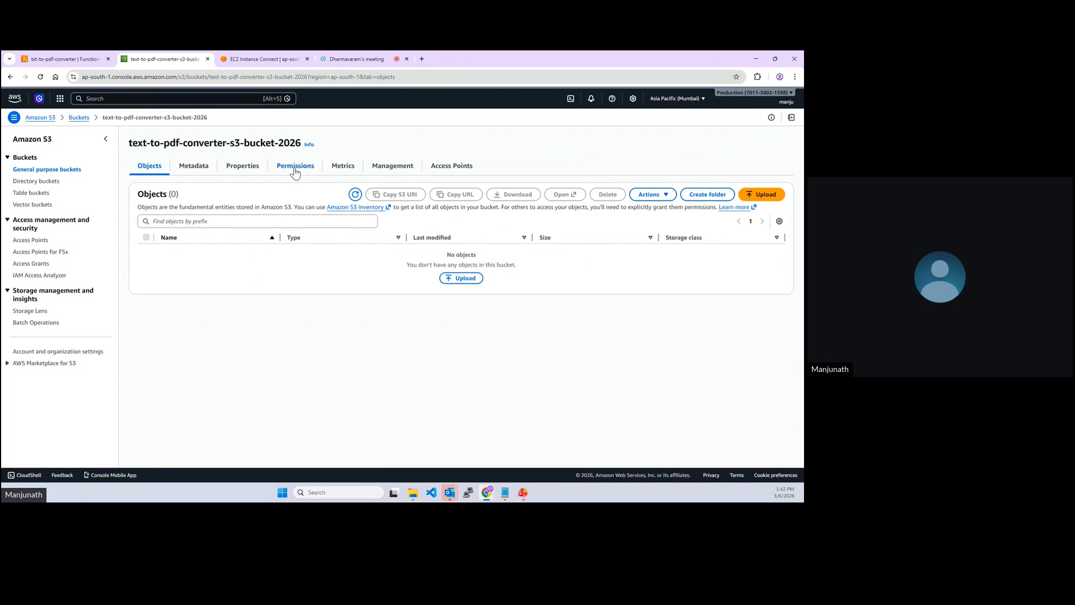
pyautogui.click(238, 168)
pyautogui.scroll(-4, 240, 287)
pyautogui.scroll(-3, 240, 287)
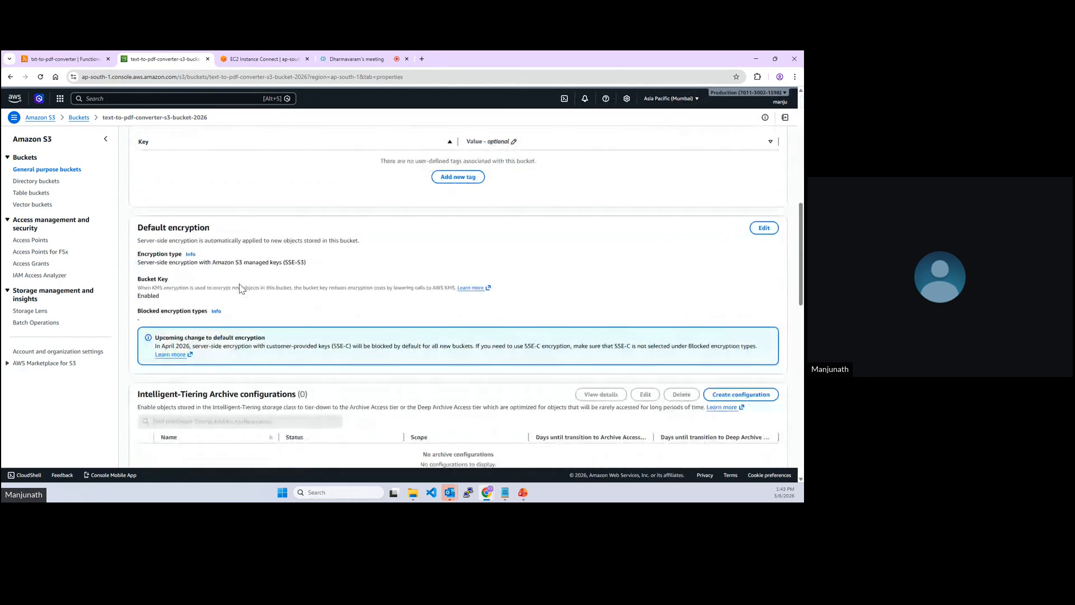
pyautogui.scroll(-5, 240, 287)
pyautogui.scroll(-6, 239, 288)
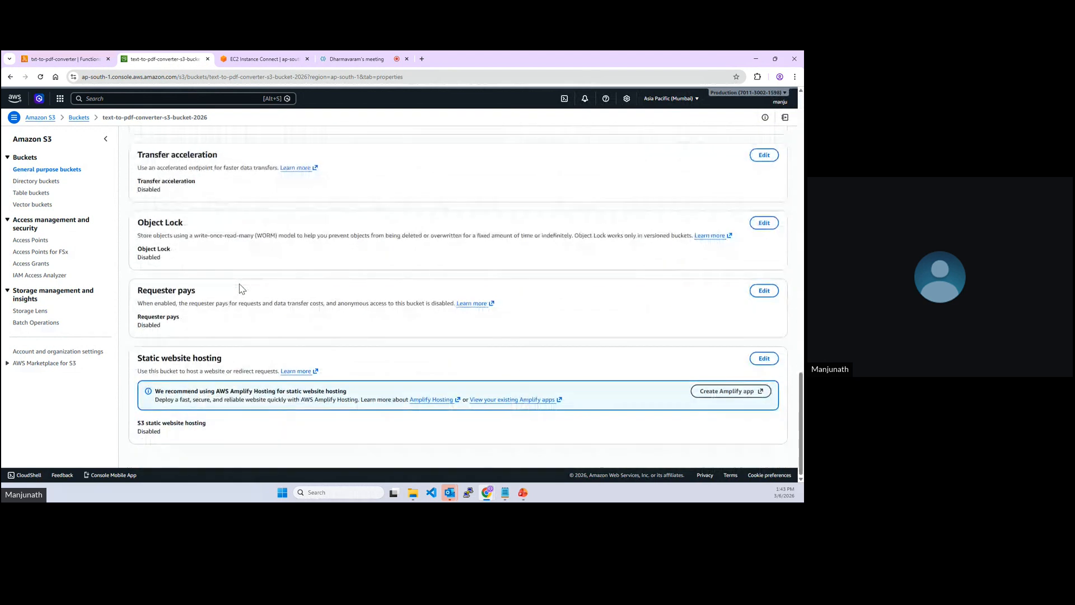
pyautogui.scroll(3, 242, 289)
pyautogui.scroll(4, 242, 288)
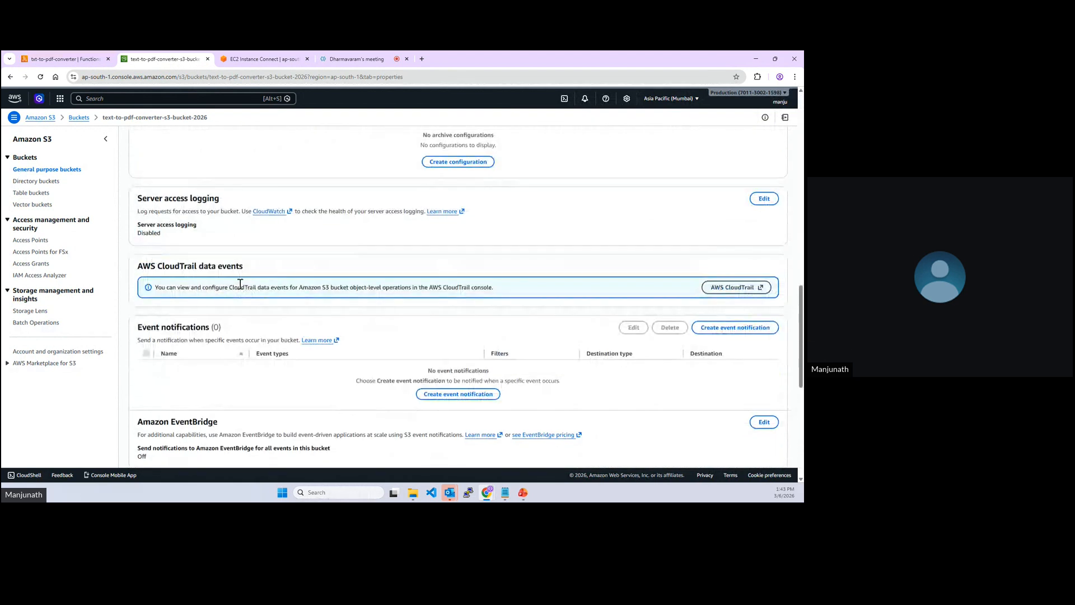
pyautogui.moveTo(138, 328); pyautogui.dragTo(210, 332)
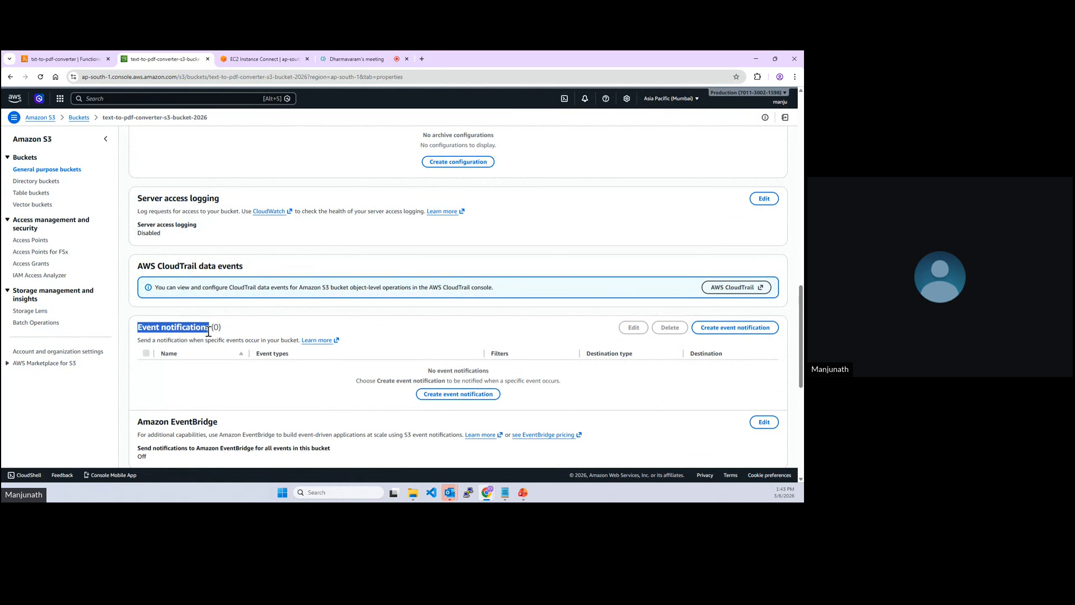
pyautogui.scroll(-1, 485, 346)
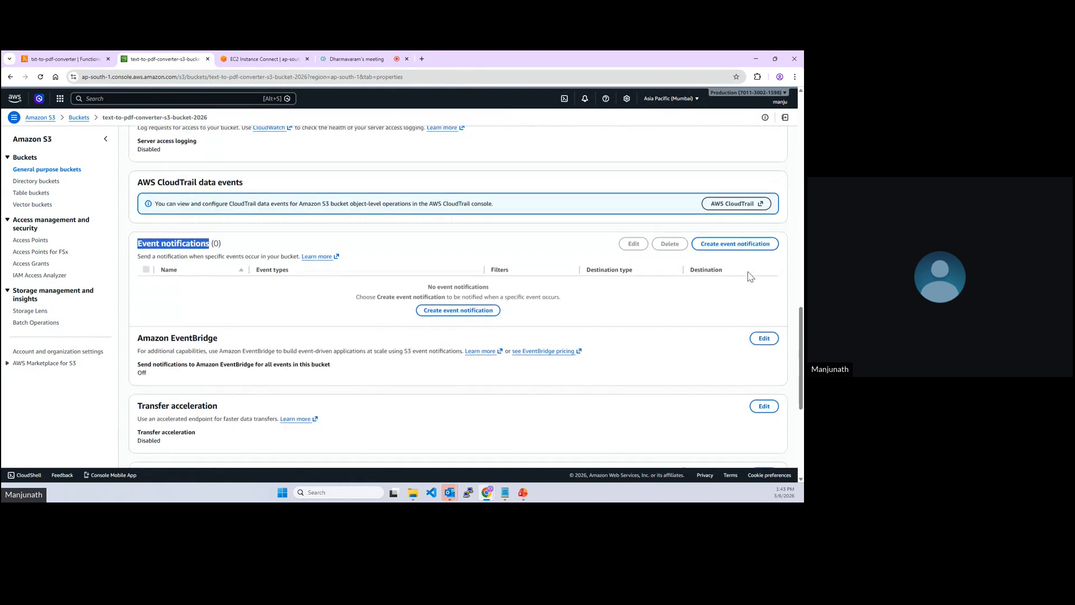
# Start a new event notification for the bucket, named text-to-pdf-convertor-rule and limited to the suffix .txt.
pyautogui.click(743, 245)
pyautogui.click(89, 210)
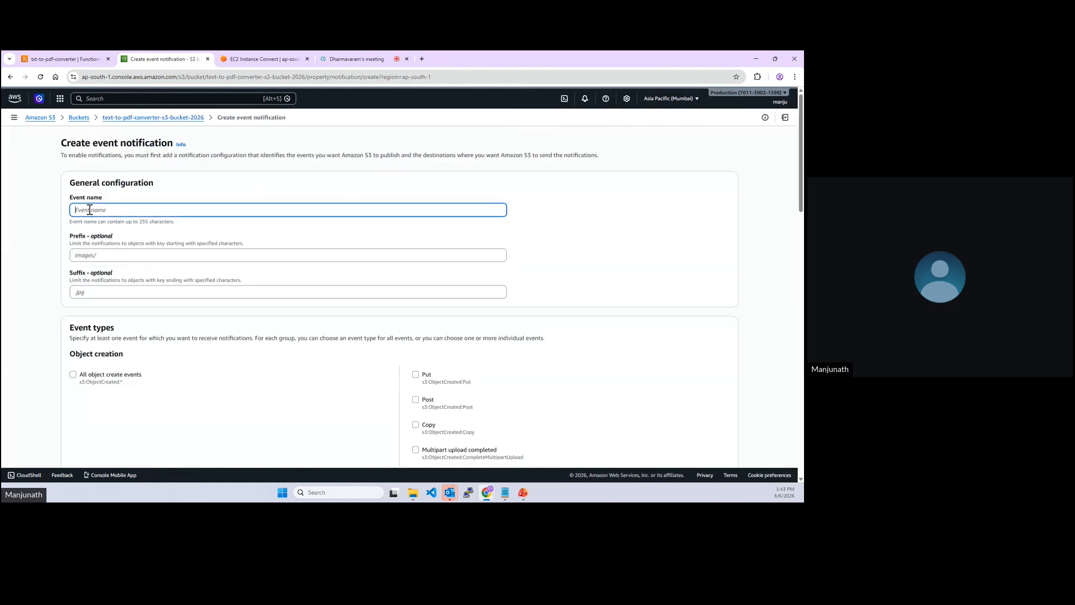
pyautogui.write('text-to-pdf-convertor-rule')
pyautogui.click(93, 293)
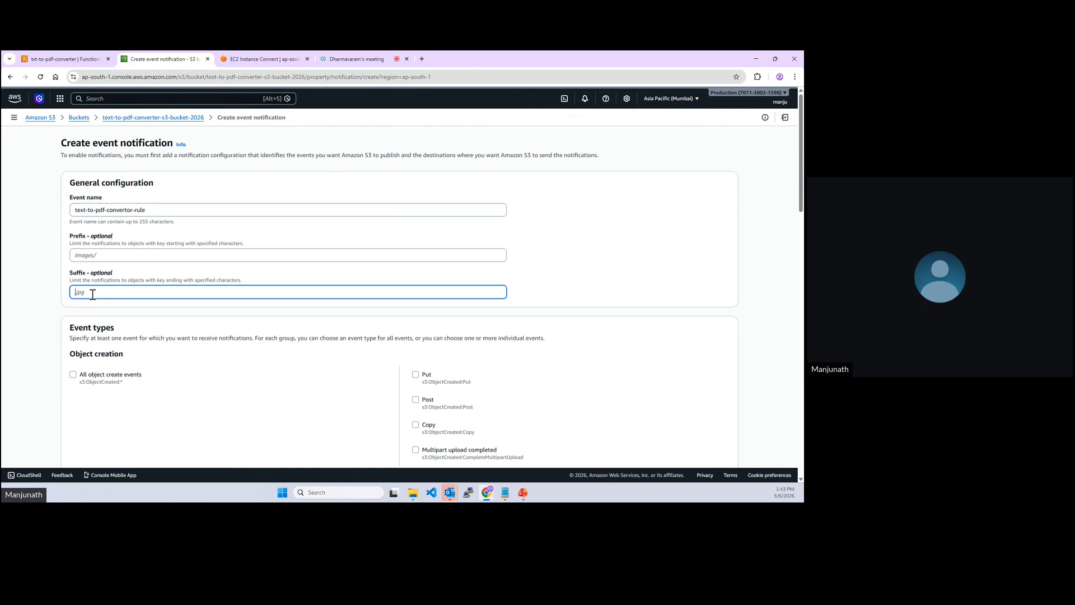
pyautogui.write('.txt')
pyautogui.scroll(-2, 161, 367)
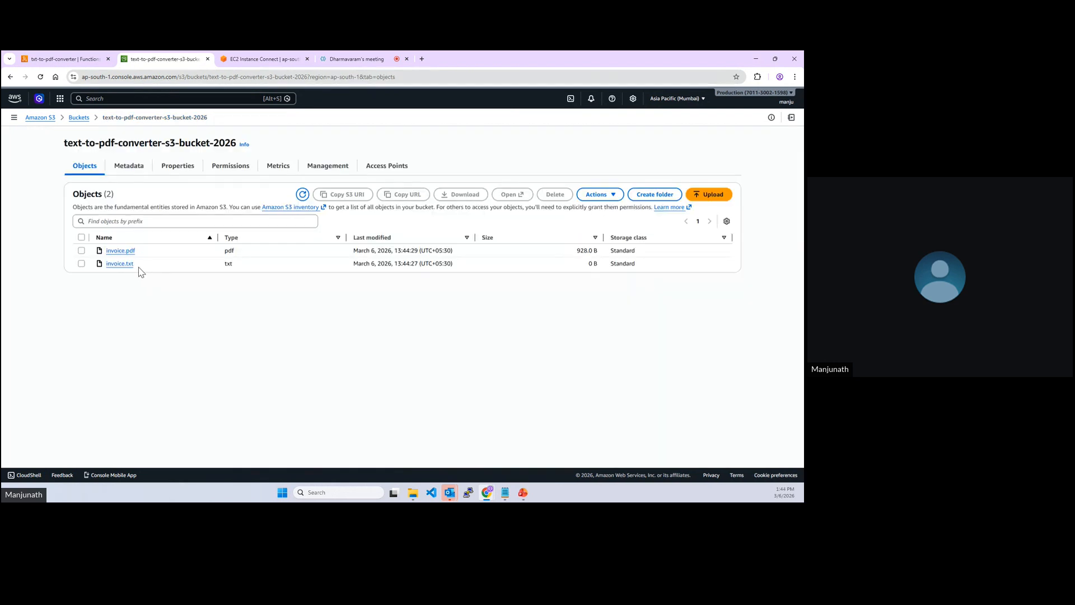
# Upload data.txt from the Downloads temp folder to text-to-pdf-converter-s3-bucket-2026 and check the object list for its PDF.
pyautogui.moveTo(139, 268); pyautogui.dragTo(106, 251)
pyautogui.click(149, 312)
pyautogui.moveTo(138, 252); pyautogui.dragTo(106, 252)
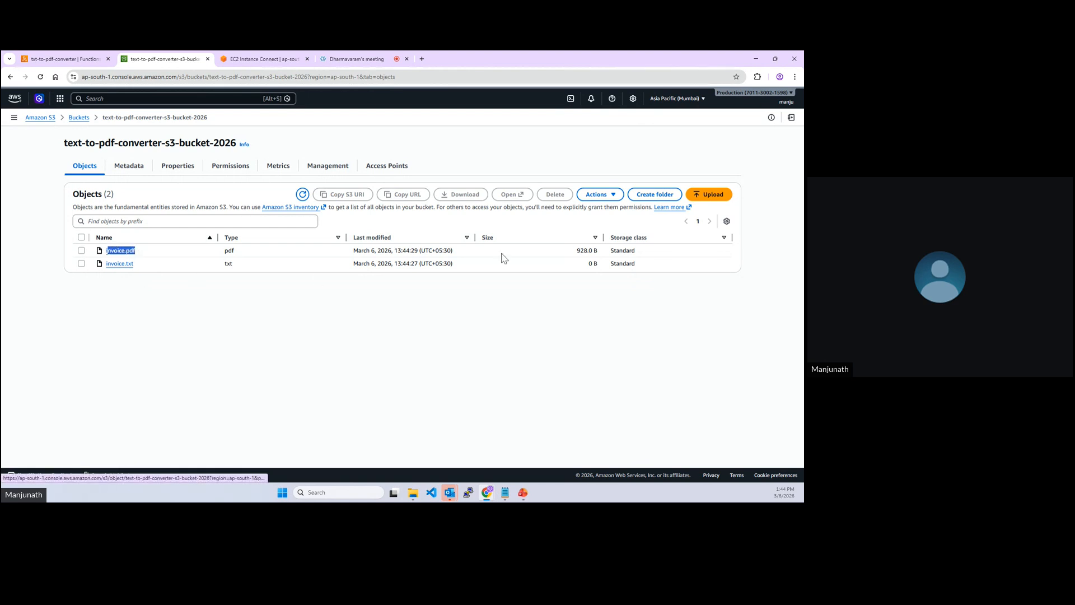
pyautogui.click(707, 200)
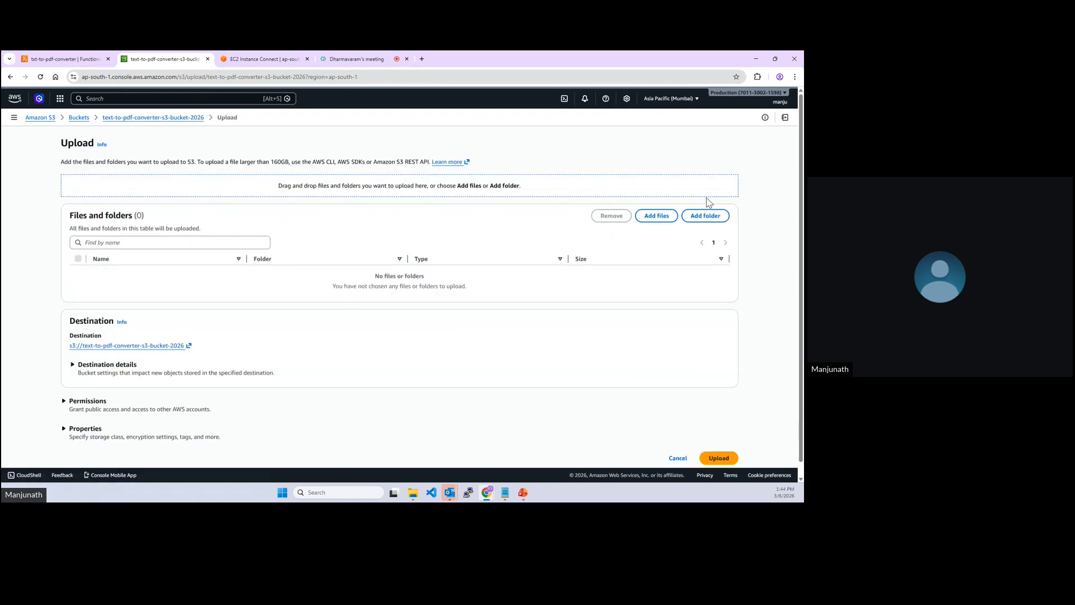
pyautogui.click(658, 220)
pyautogui.click(95, 131)
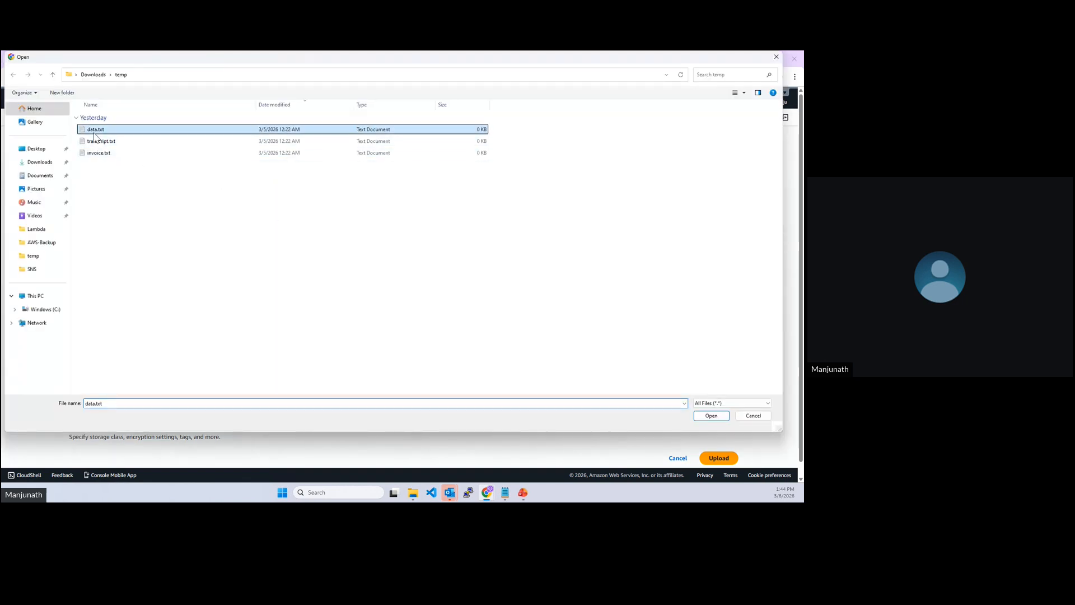
pyautogui.click(711, 415)
pyautogui.click(719, 437)
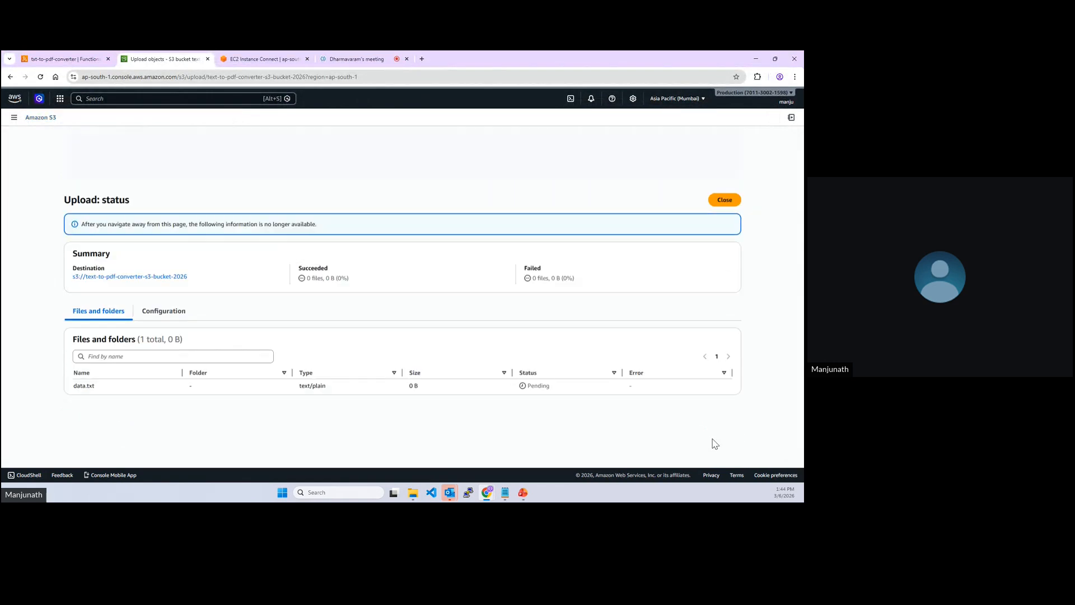
pyautogui.click(715, 174)
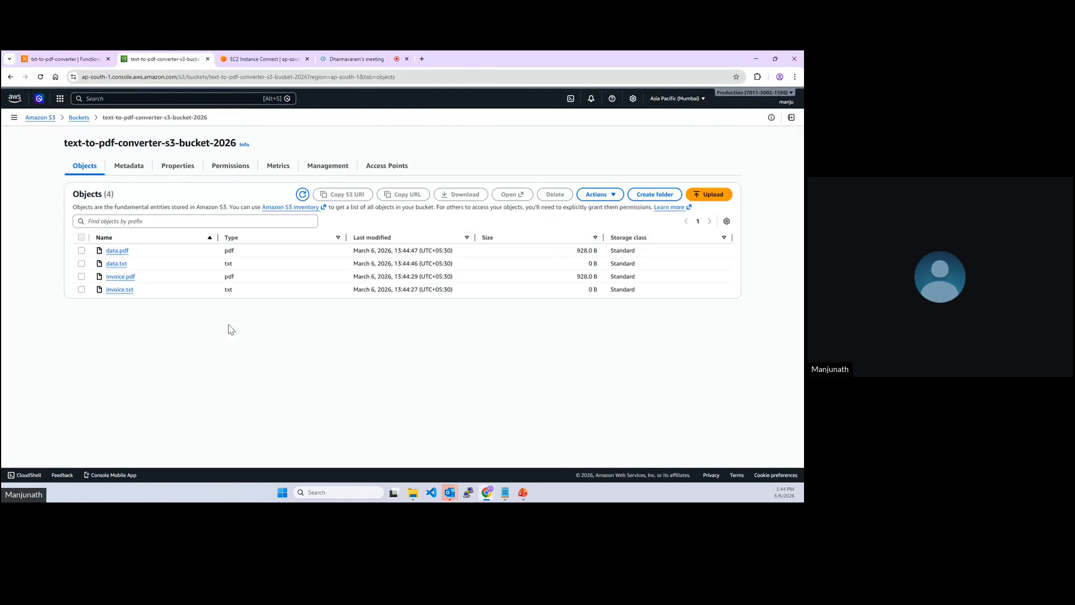
pyautogui.moveTo(125, 250); pyautogui.dragTo(108, 257)
# Upload transcript.txt to the same bucket and refresh the object list to look for its PDF version.
pyautogui.click(706, 197)
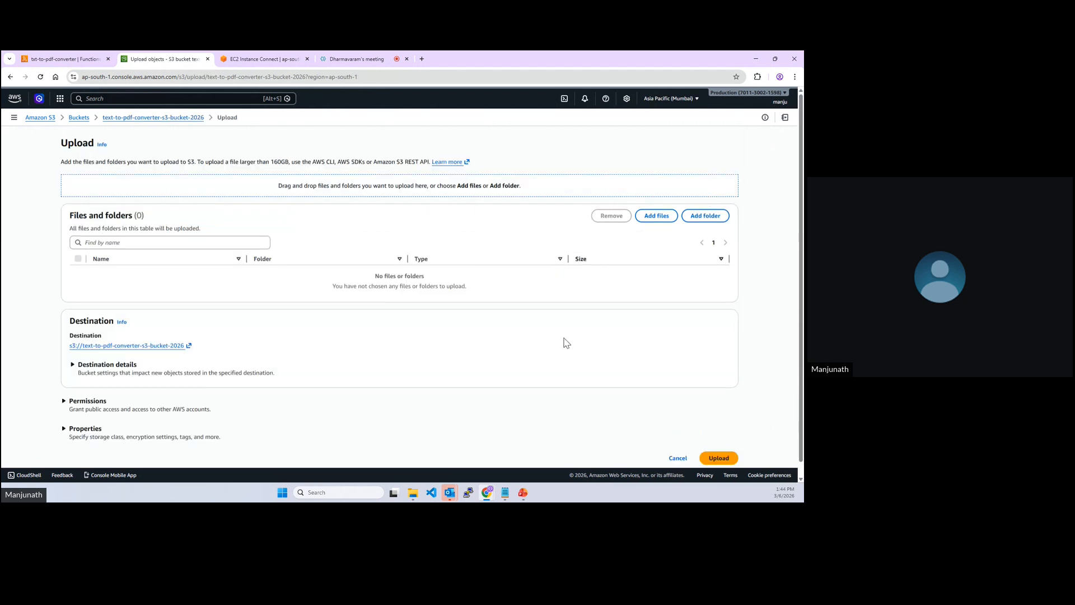
pyautogui.click(657, 215)
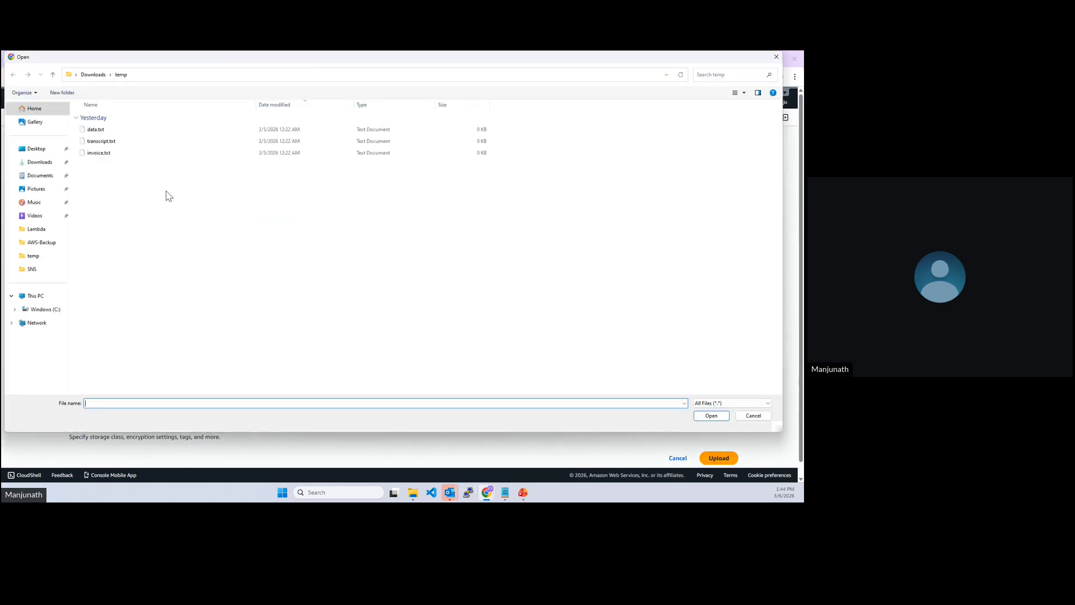
pyautogui.click(104, 143)
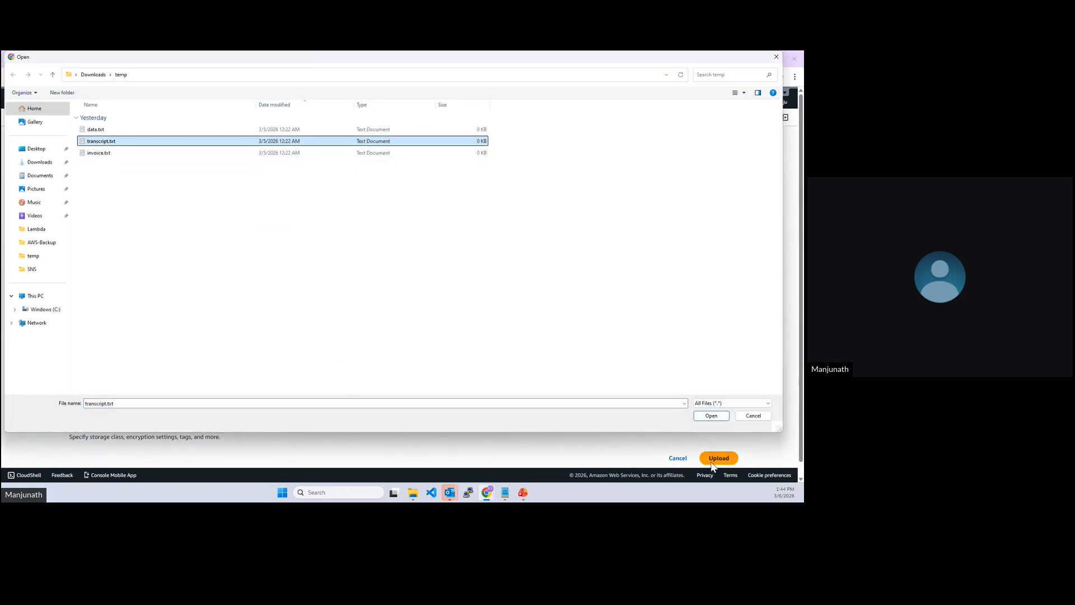
pyautogui.click(711, 416)
pyautogui.click(717, 436)
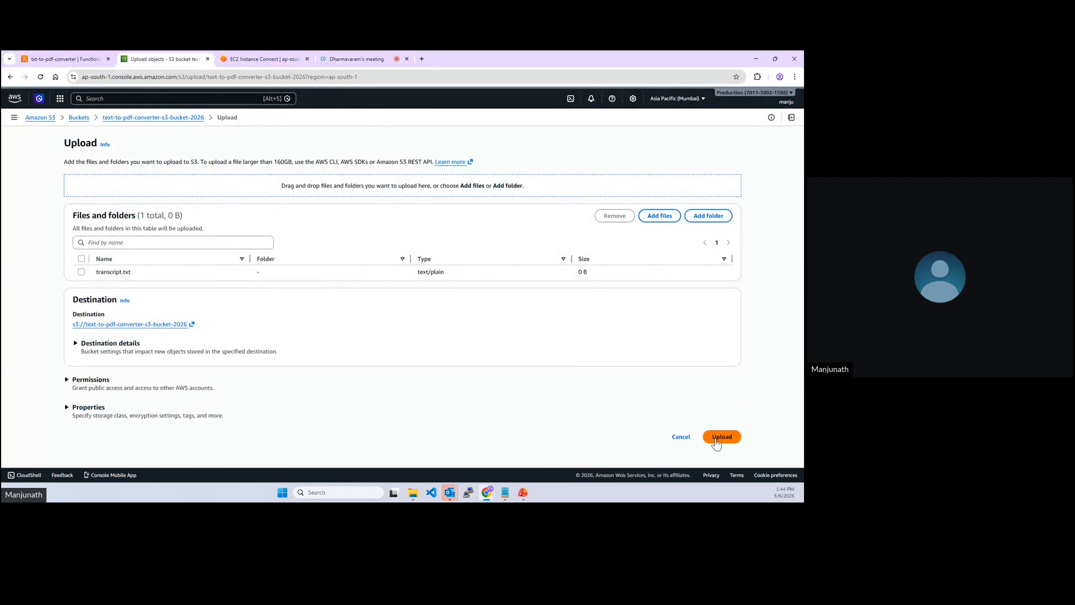
pyautogui.click(724, 170)
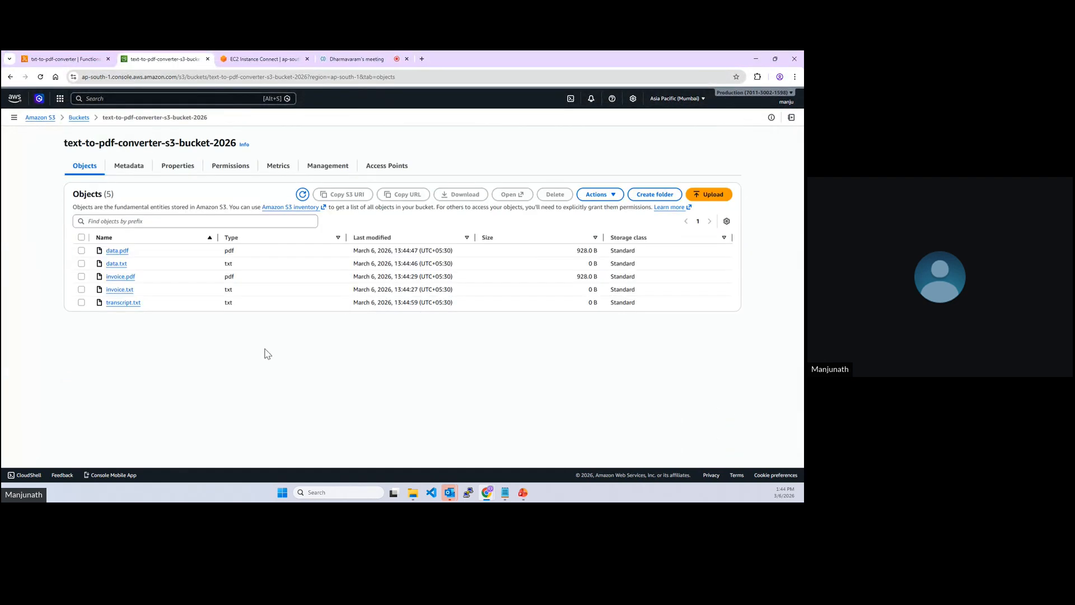
pyautogui.click(303, 194)
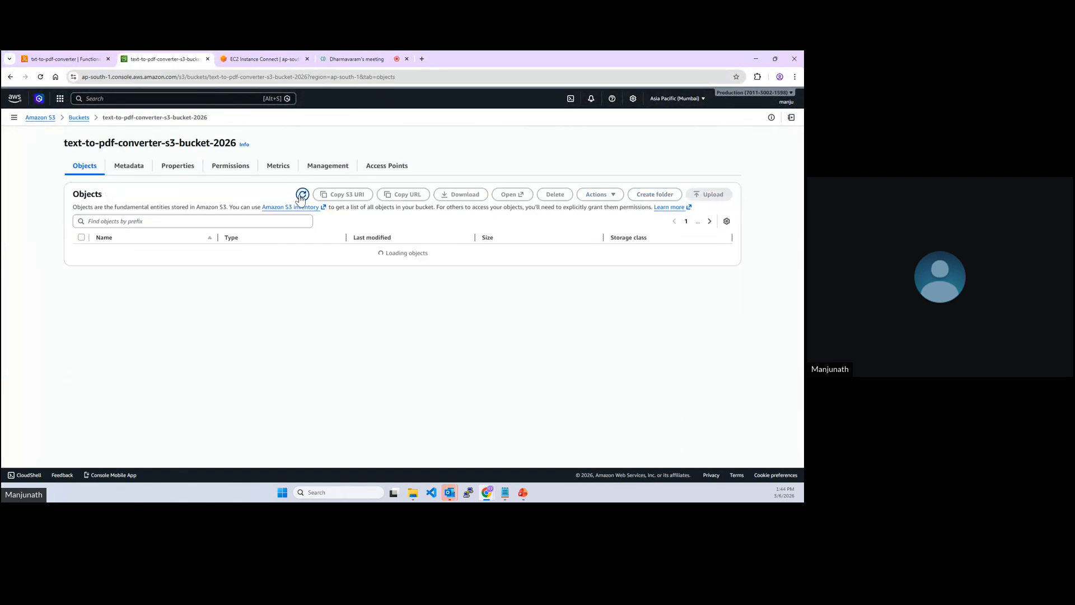
pyautogui.moveTo(144, 303); pyautogui.dragTo(107, 306)
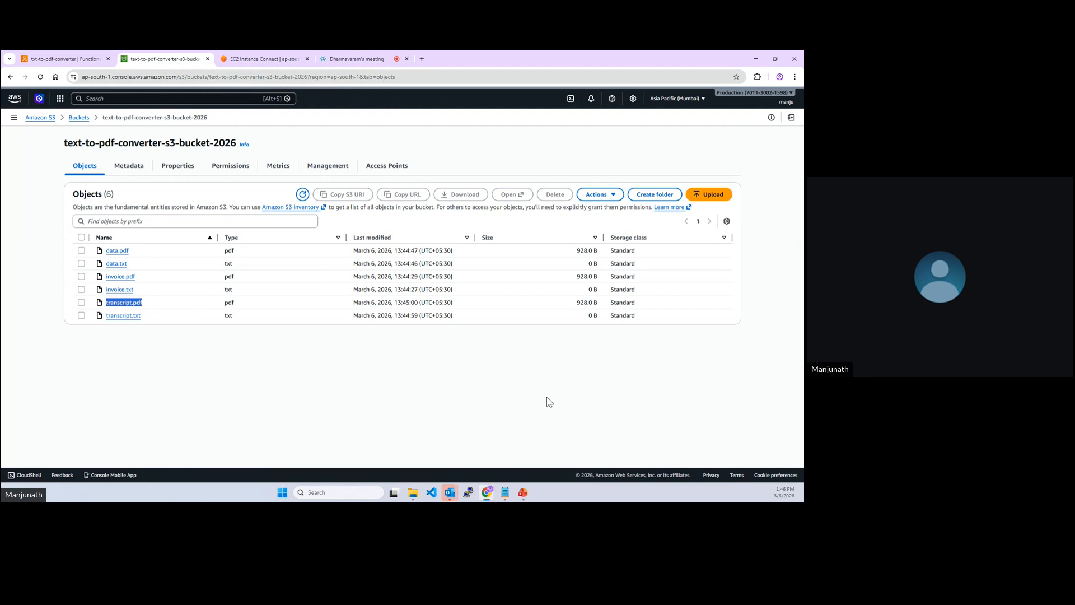
pyautogui.click(523, 493)
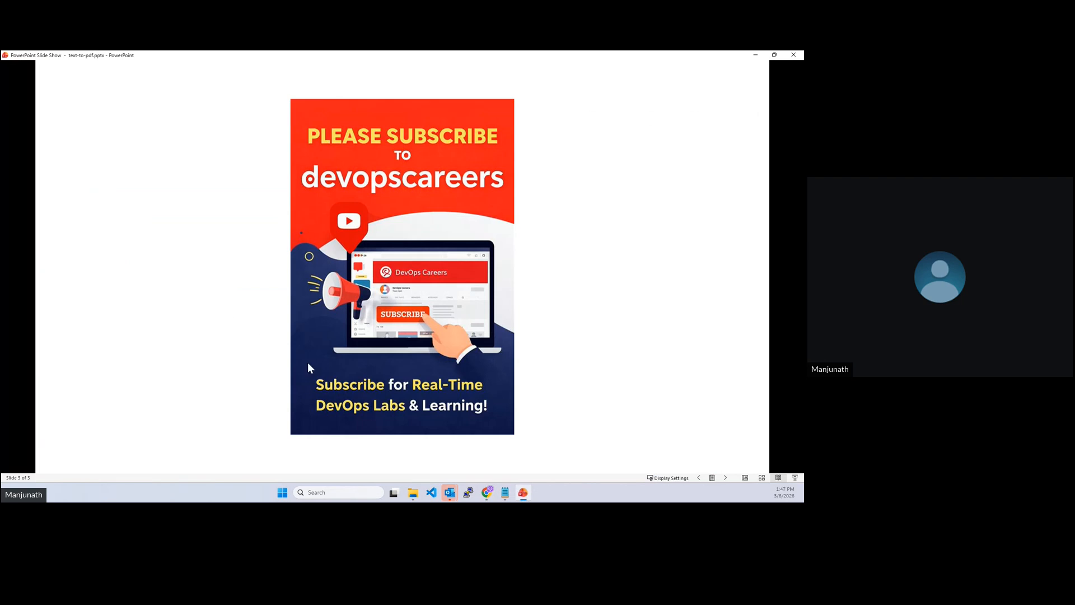
pyautogui.click(487, 492)
pyautogui.click(421, 452)
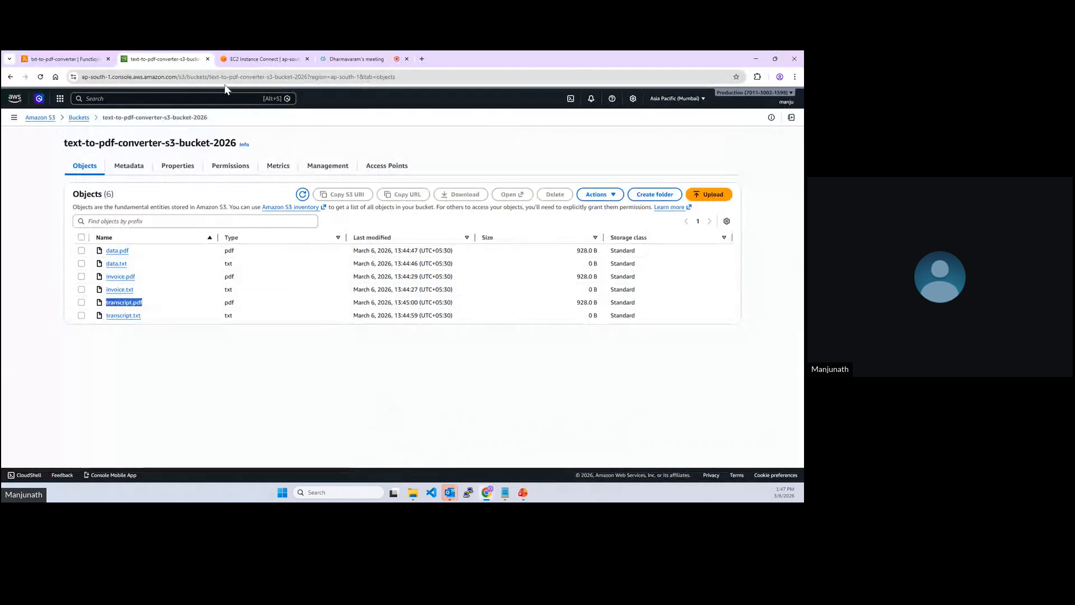
pyautogui.click(356, 59)
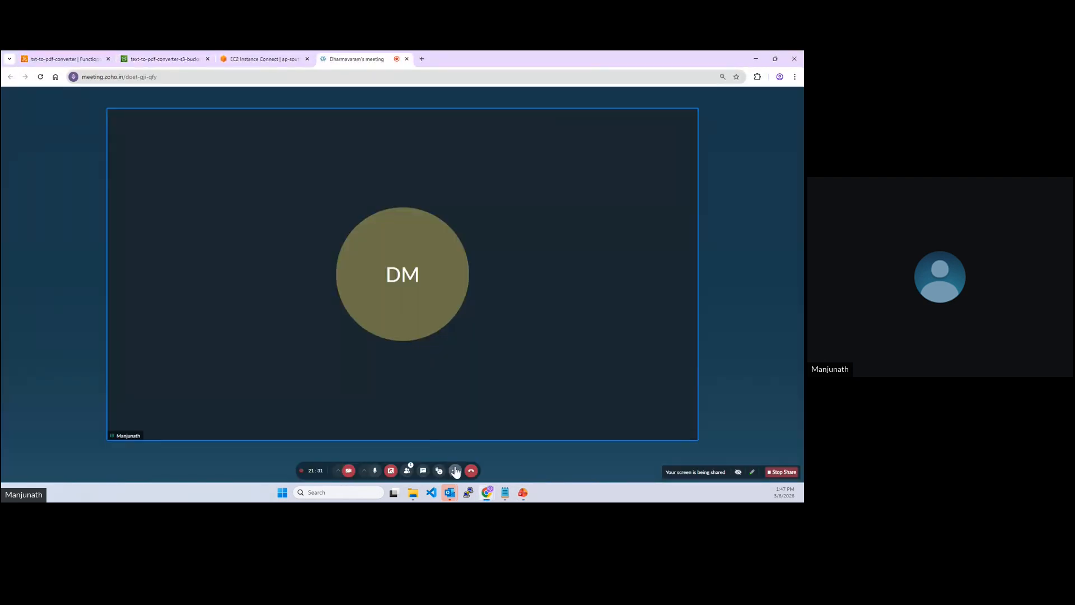